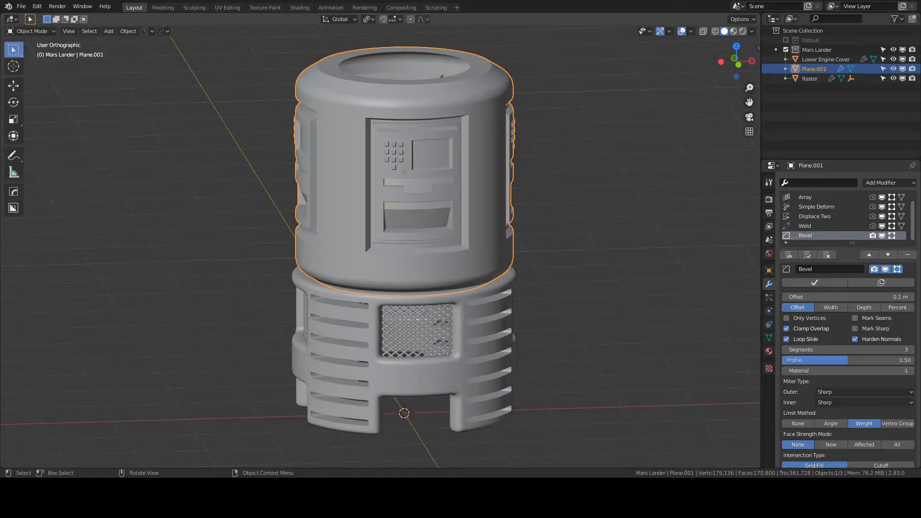
# Enter Edit Mode on the upper lander body in front view and hide all of its modifiers
pyautogui.click(359, 269)
pyautogui.press('KP_1')
pyautogui.click(336, 249)
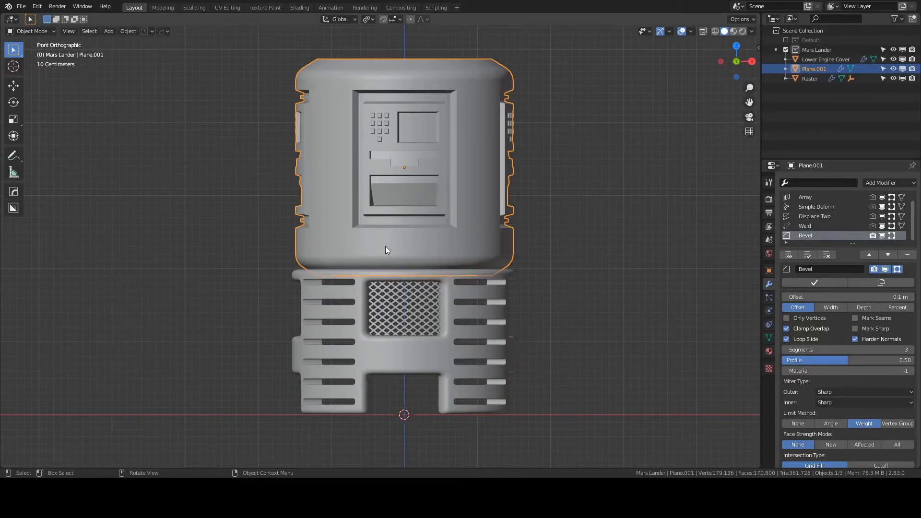
pyautogui.scroll(3, 291, 245)
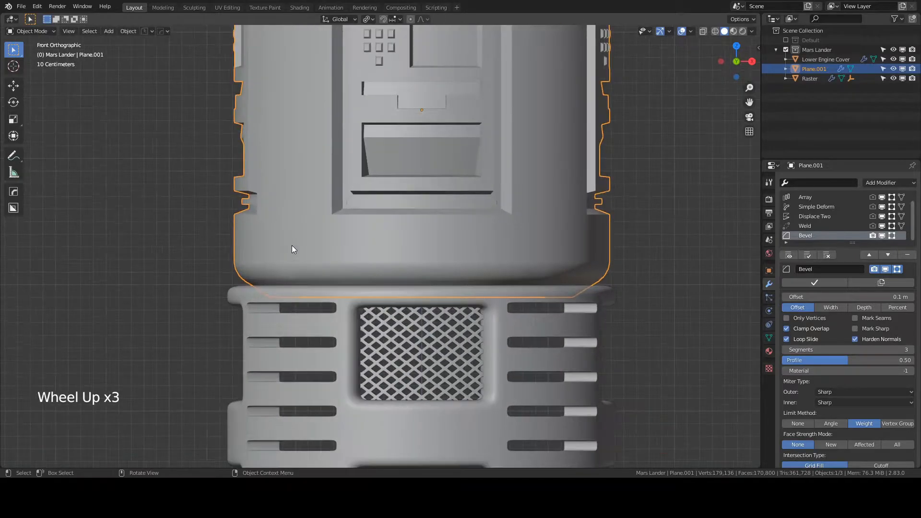
pyautogui.press('Tab')
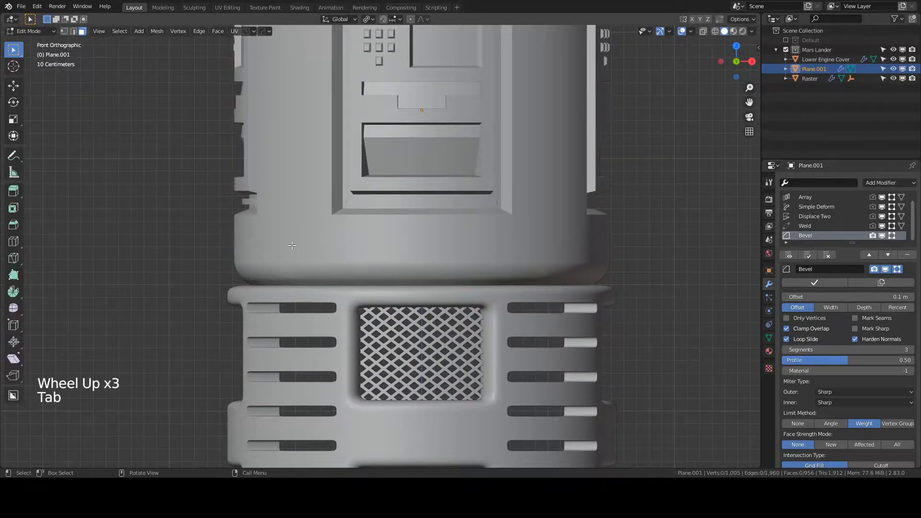
pyautogui.click(789, 255)
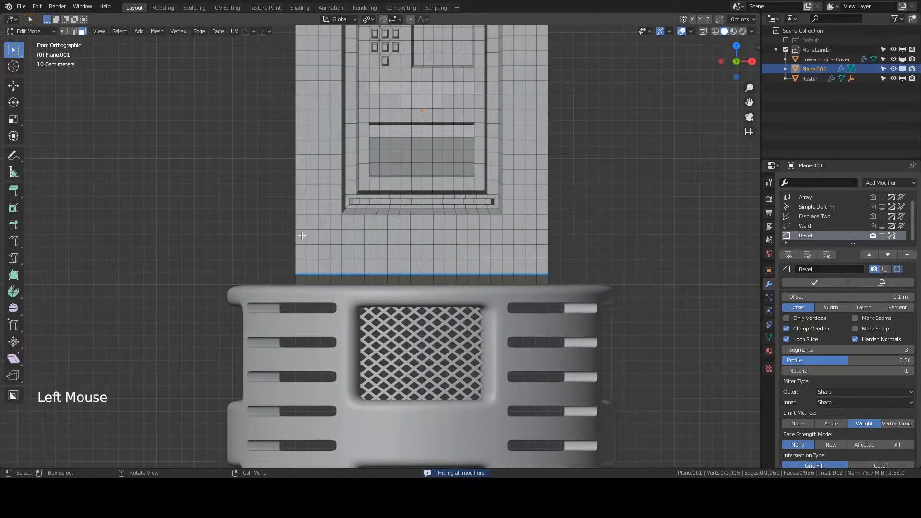
# Subdivide a single face near the lower-left corner of the flat body panel
pyautogui.scroll(1, 275, 234)
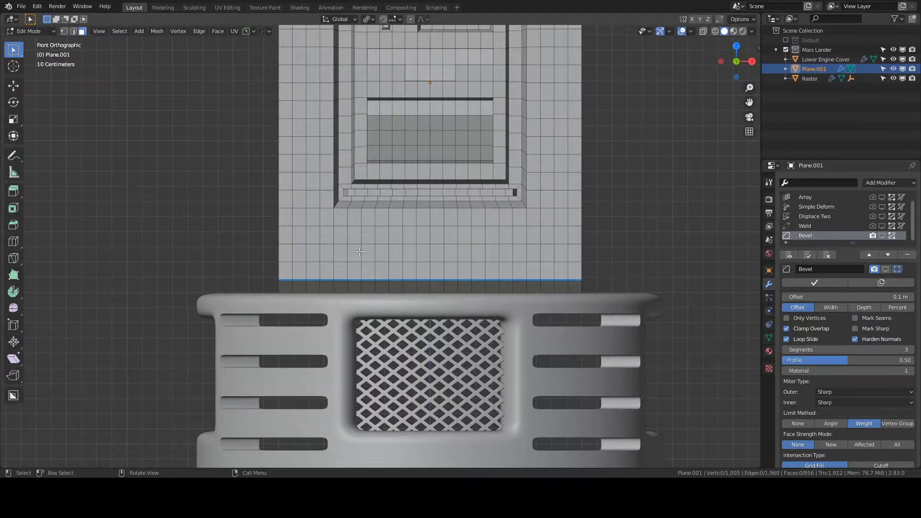
pyautogui.click(311, 252)
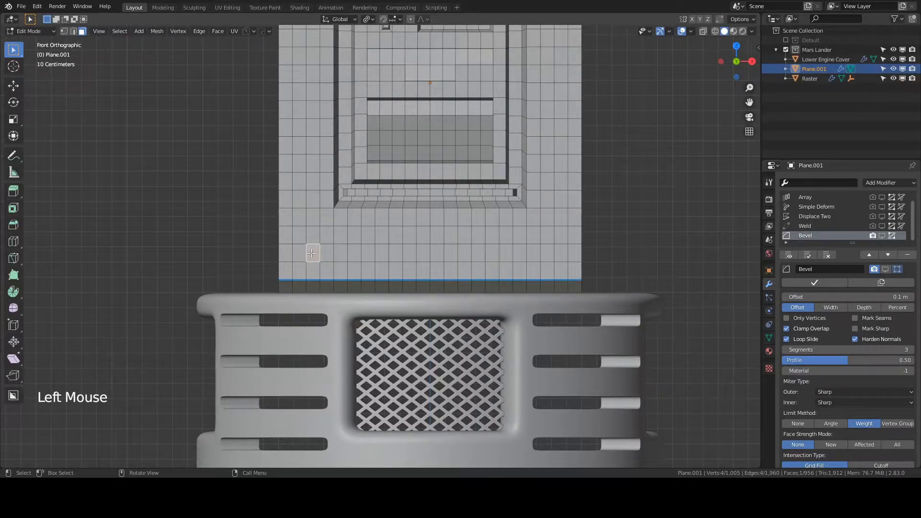
pyautogui.rightClick(312, 254)
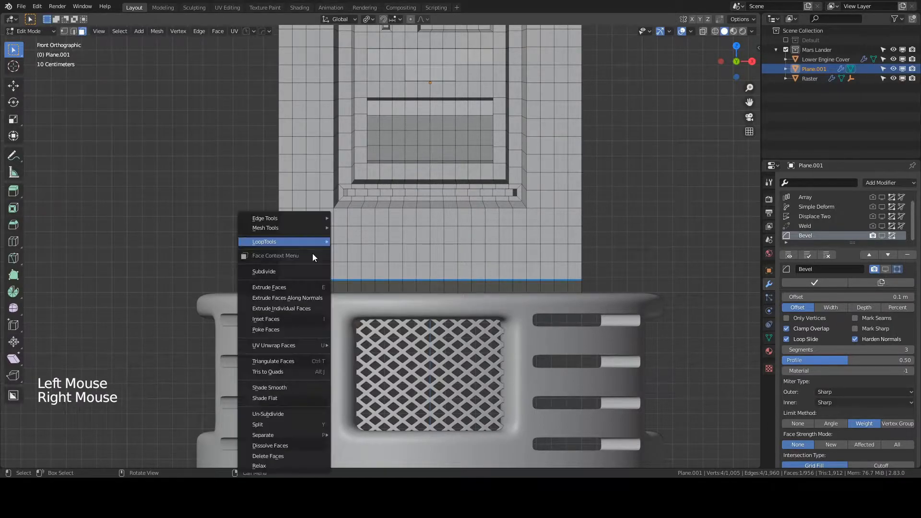
pyautogui.click(283, 271)
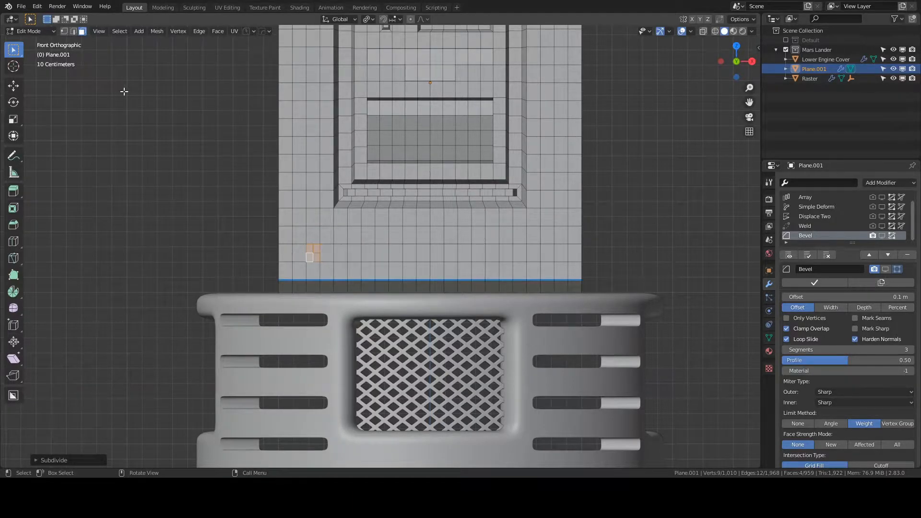
# Delete the four subdivided faces to open a square hole in the panel
pyautogui.keyDown('shift'); pyautogui.moveTo(240, 243); pyautogui.dragTo(328, 219, button='middle'); pyautogui.keyUp('shift')
pyautogui.scroll(3, 412, 214)
pyautogui.press('x')
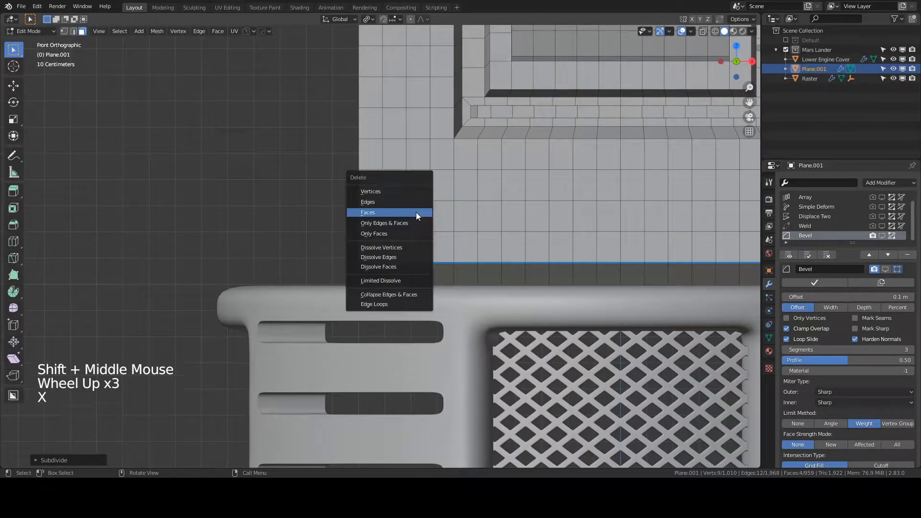
pyautogui.click(407, 212)
# Switch to vertex selection and select all the vertices around the border of the square hole
pyautogui.click(64, 30)
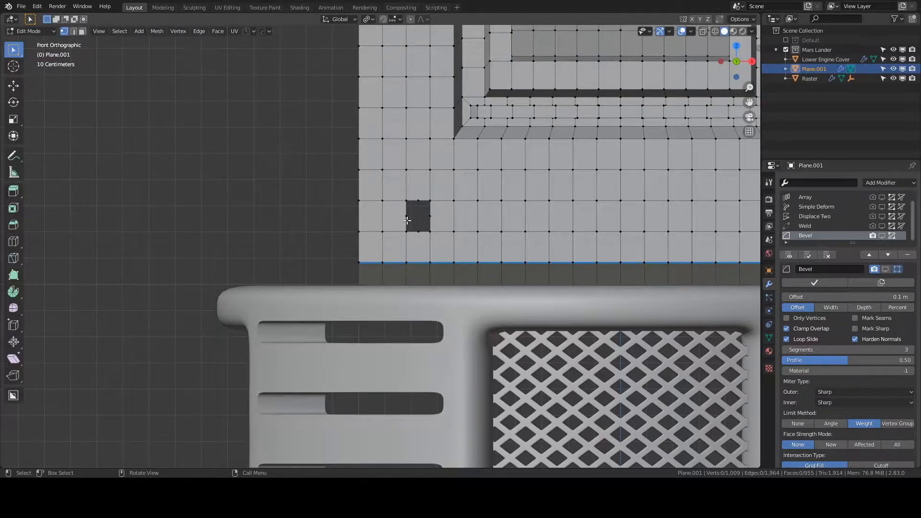
pyautogui.click(409, 202)
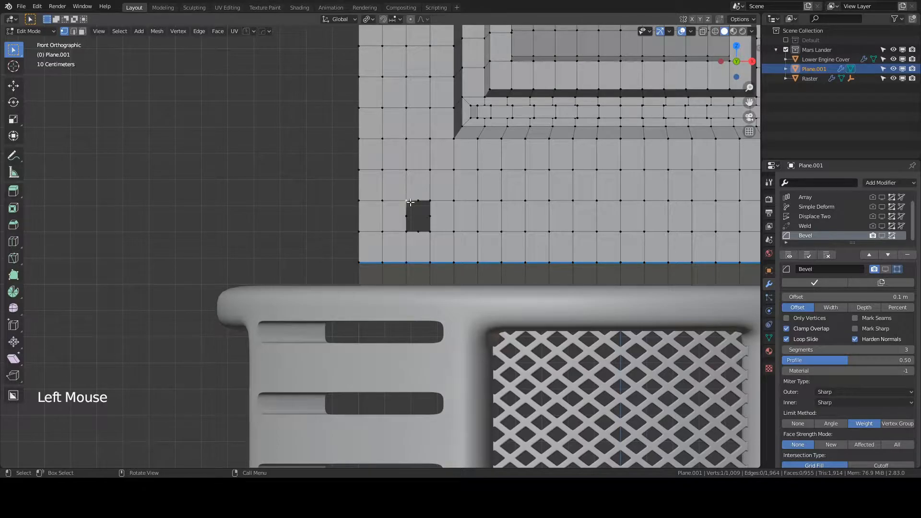
pyautogui.keyDown('ctrl'); pyautogui.click(428, 201); pyautogui.keyUp('ctrl')
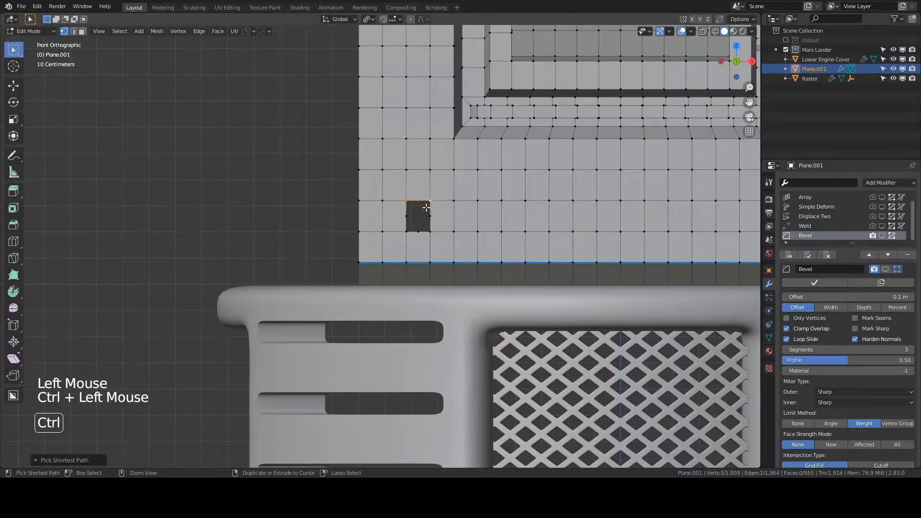
pyautogui.keyDown('ctrl'); pyautogui.click(429, 231); pyautogui.keyUp('ctrl')
pyautogui.keyDown('ctrl'); pyautogui.click(407, 232); pyautogui.keyUp('ctrl')
pyautogui.keyDown('ctrl'); pyautogui.click(406, 216); pyautogui.keyUp('ctrl')
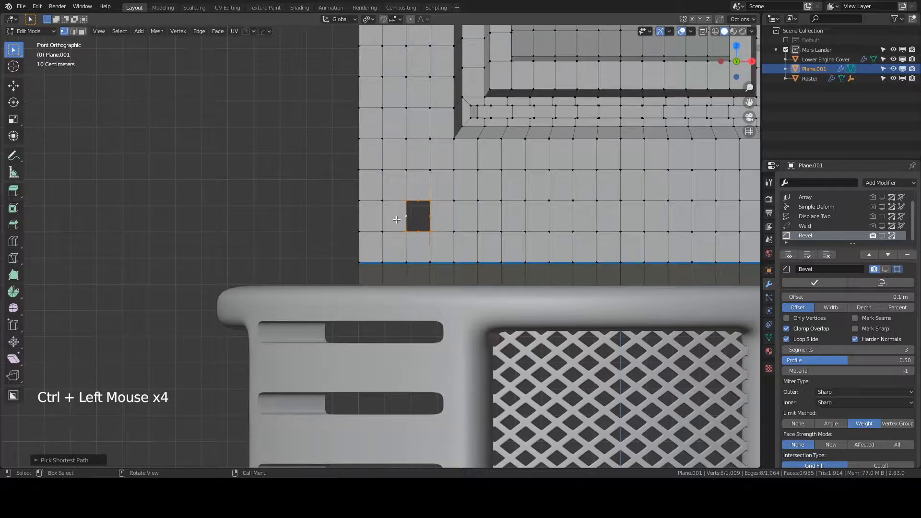
# Open the add-ons section of the preferences to see where add-ons are searched for
pyautogui.click(37, 6)
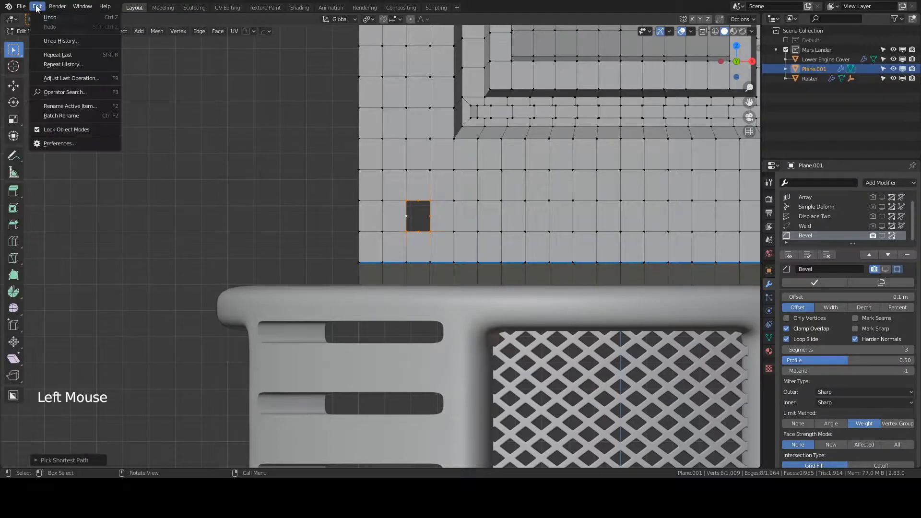
pyautogui.click(61, 143)
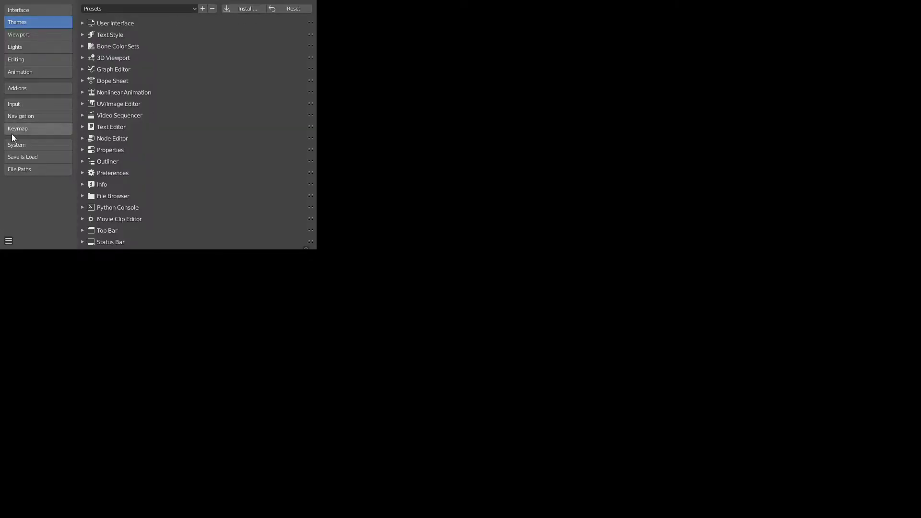
pyautogui.click(14, 88)
pyautogui.click(267, 21)
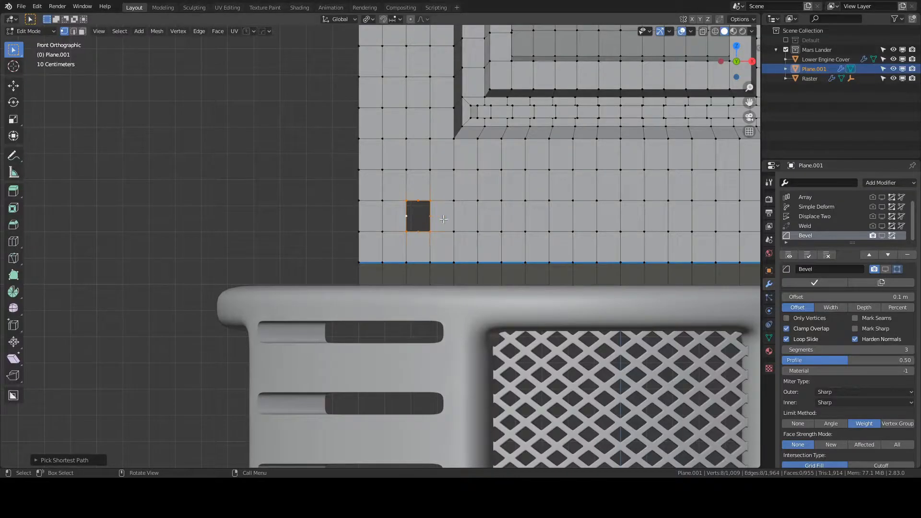
# Turn the hole's border into a circle with LoopTools and scale it down to about 0.32
pyautogui.rightClick(415, 210)
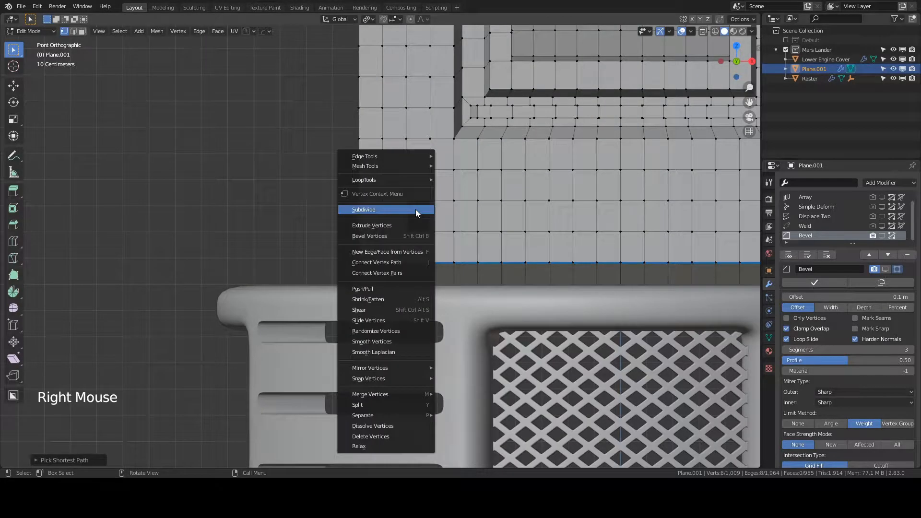
pyautogui.moveTo(386, 180)
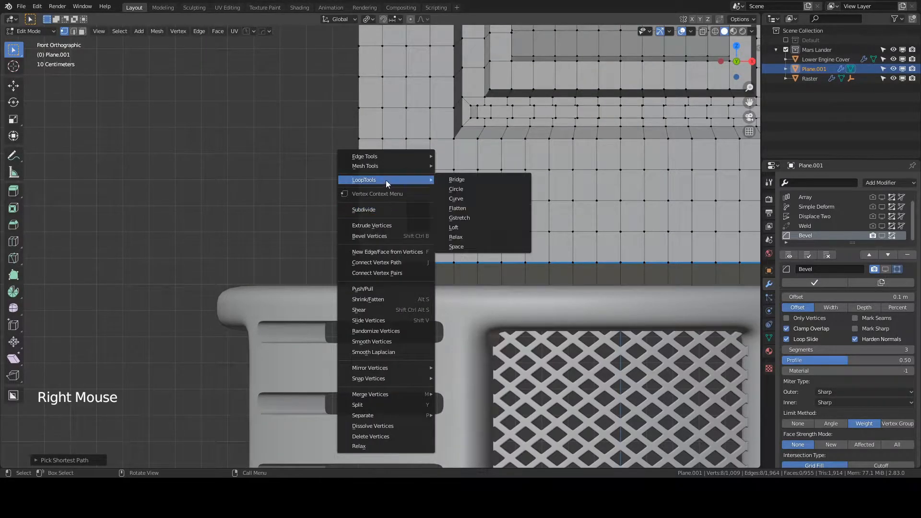
pyautogui.click(459, 191)
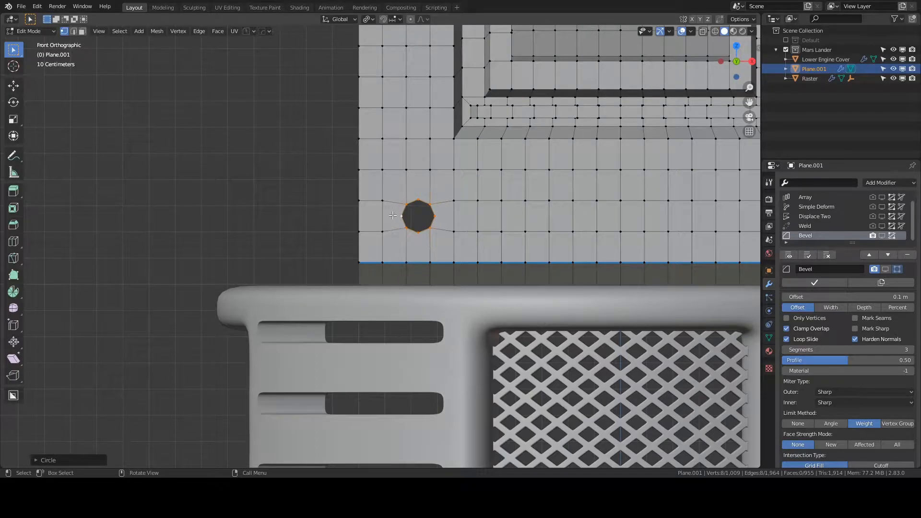
pyautogui.scroll(1, 392, 216)
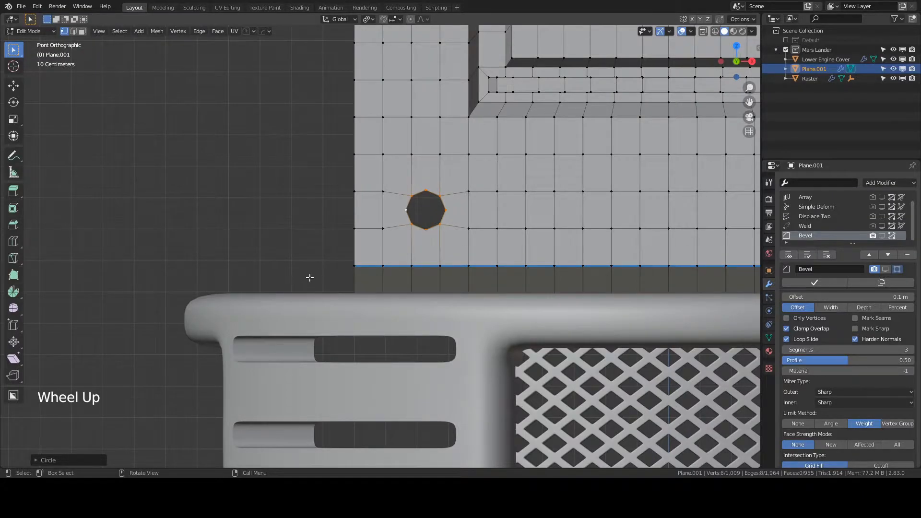
pyautogui.press('s')
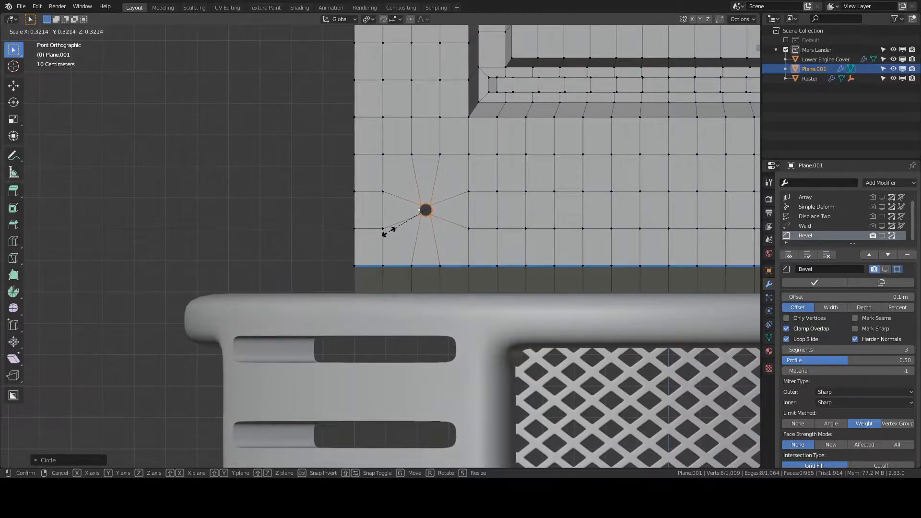
pyautogui.click(387, 230)
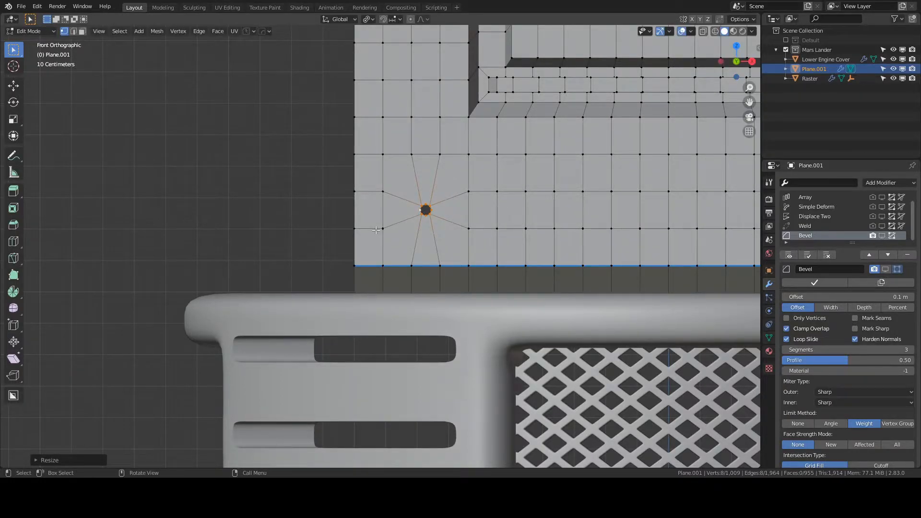
# Fill the small circular hole with a face and switch to face selection
pyautogui.press('f')
pyautogui.click(82, 31)
pyautogui.moveTo(297, 201); pyautogui.dragTo(375, 215, button='middle')
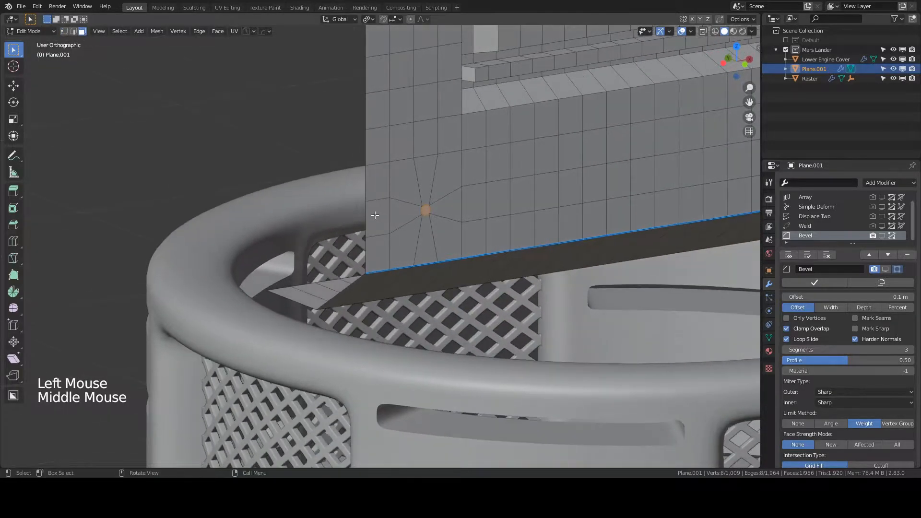
# Extrude the round face outward about 0.012 m along Y and scale its end down to about 0.68
pyautogui.scroll(2, 373, 215)
pyautogui.press('e')
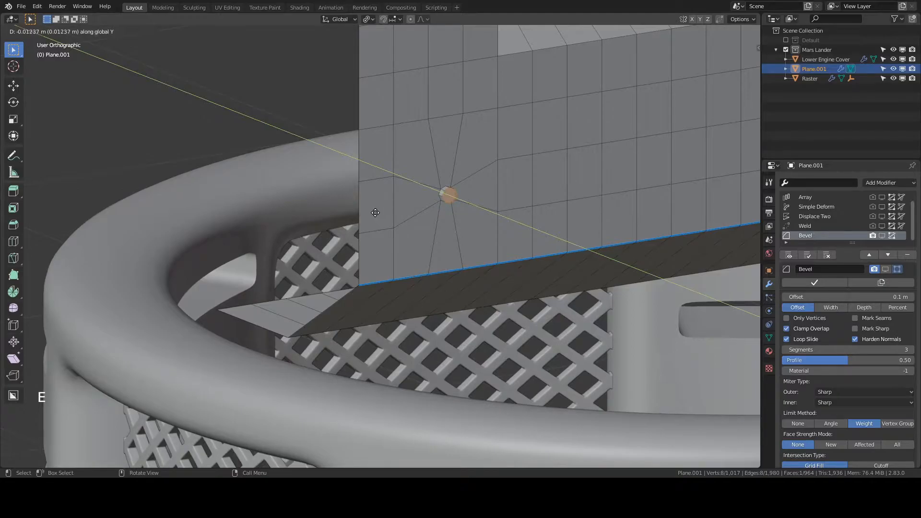
pyautogui.click(376, 213)
pyautogui.press('s')
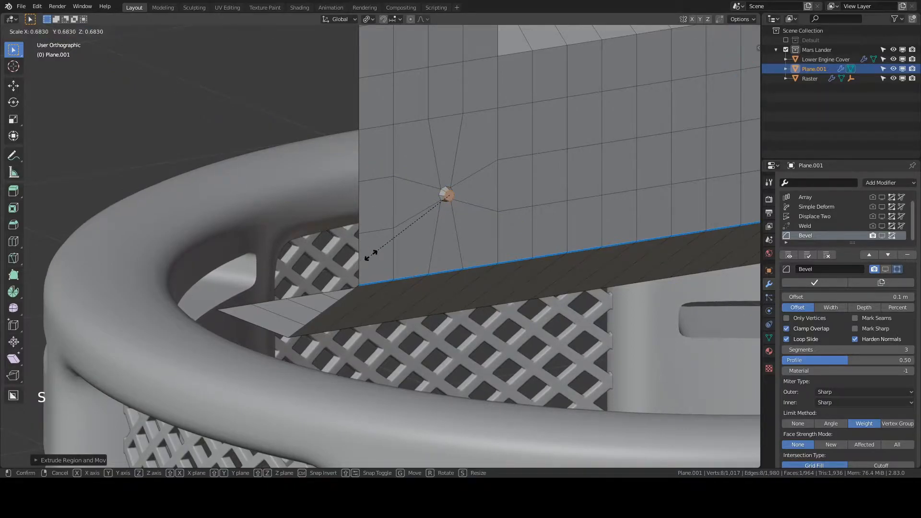
pyautogui.click(369, 252)
# Return to Object Mode and display all the modifiers on the body again
pyautogui.press('Tab')
pyautogui.scroll(-2, 427, 204)
pyautogui.moveTo(439, 205); pyautogui.dragTo(401, 208, button='middle')
pyautogui.scroll(1, 401, 208)
pyautogui.scroll(-2, 401, 208)
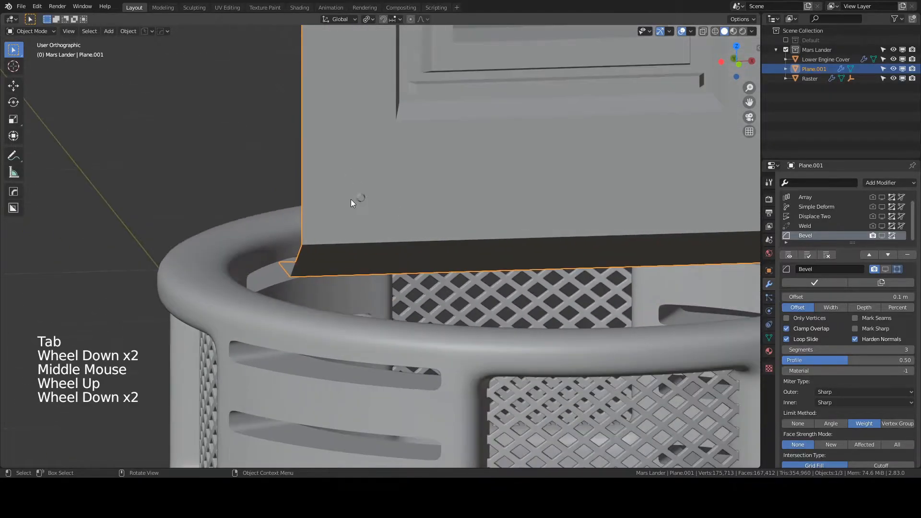
pyautogui.click(789, 254)
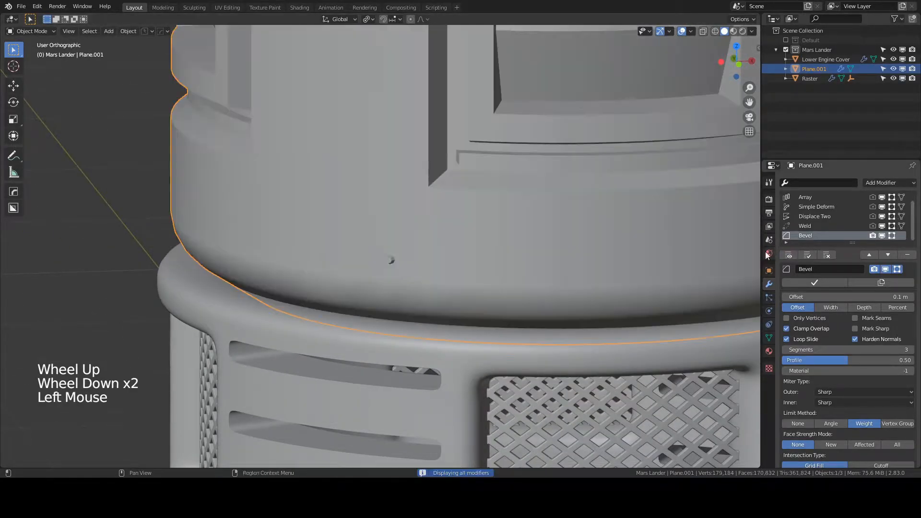
# Examine the small rivet's shape and placement on the curved hull from several angles
pyautogui.scroll(-3, 455, 215)
pyautogui.scroll(1, 455, 215)
pyautogui.moveTo(455, 215); pyautogui.dragTo(490, 209, button='middle')
pyautogui.scroll(1, 508, 207)
pyautogui.scroll(2, 522, 206)
pyautogui.keyDown('shift'); pyautogui.moveTo(571, 212); pyautogui.dragTo(492, 210, button='middle'); pyautogui.keyUp('shift')
pyautogui.scroll(2, 539, 189)
pyautogui.moveTo(539, 188); pyautogui.dragTo(480, 262, button='middle')
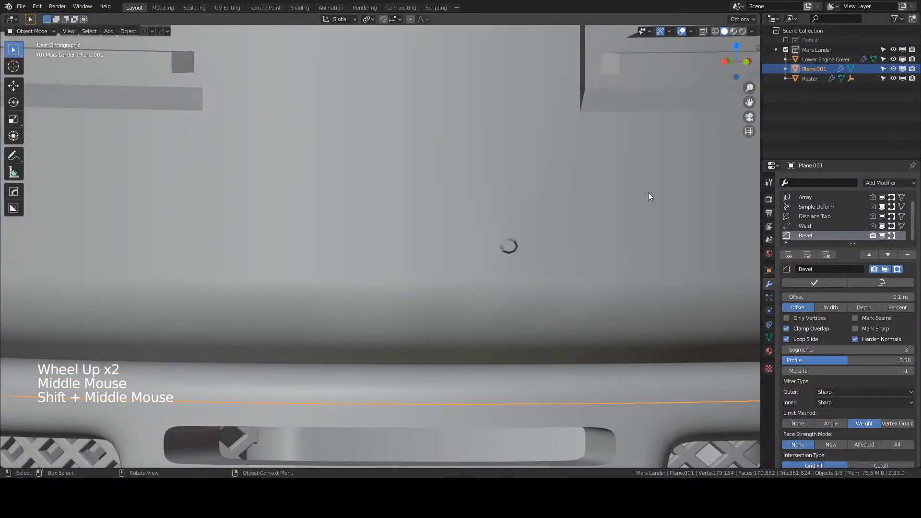
pyautogui.scroll(-4, 512, 239)
pyautogui.moveTo(514, 237); pyautogui.dragTo(485, 197, button='middle')
pyautogui.moveTo(514, 232); pyautogui.dragTo(508, 246, button='middle')
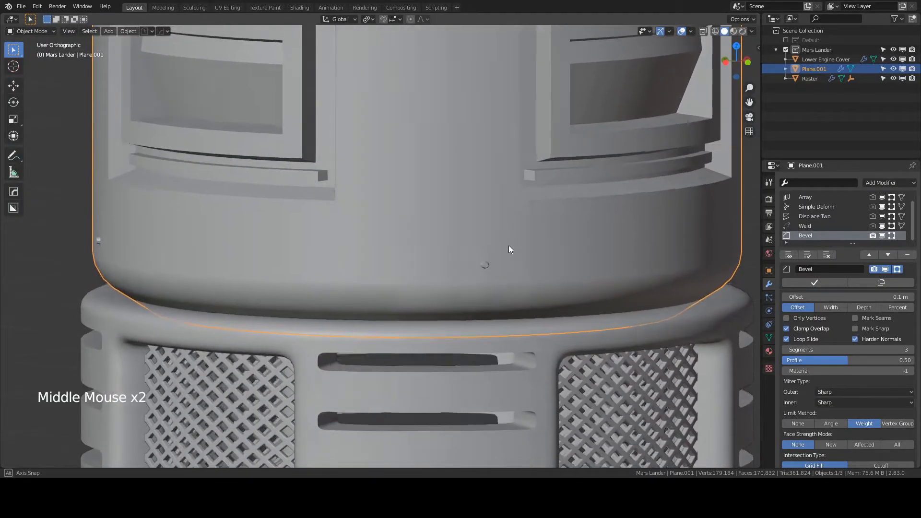
# Set the solid viewport lighting to MatCap to show the rivet and surface shading
pyautogui.click(751, 32)
pyautogui.click(742, 78)
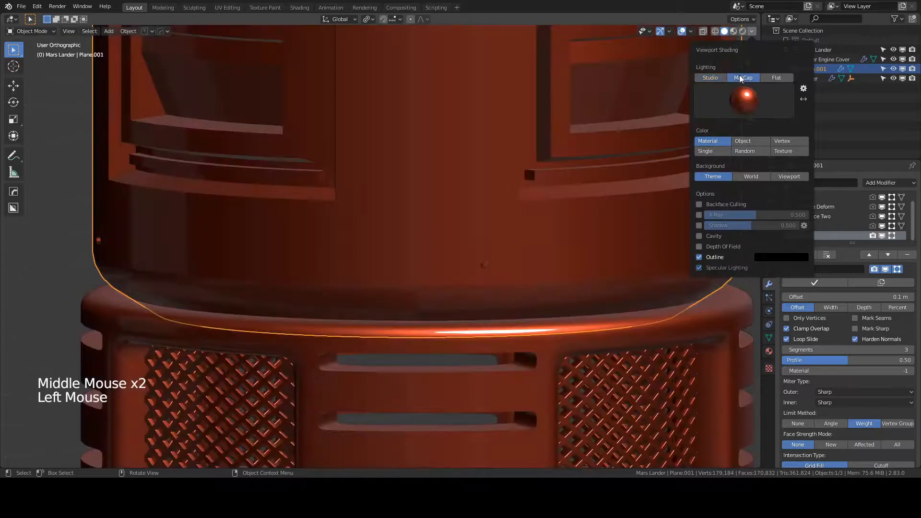
pyautogui.scroll(2, 451, 266)
pyautogui.moveTo(450, 263); pyautogui.dragTo(448, 221, button='middle')
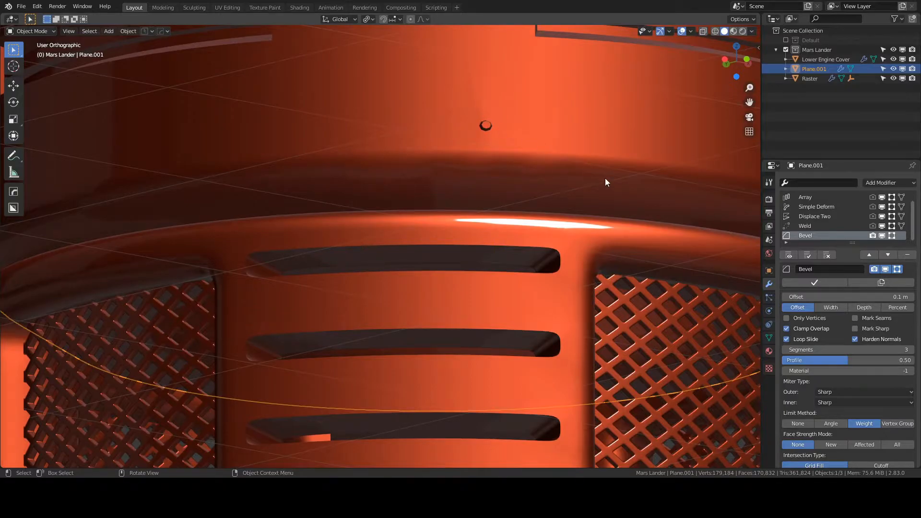
# Hide all the modifiers and re-enter Edit Mode in front view, framed closely on the rivet
pyautogui.click(788, 255)
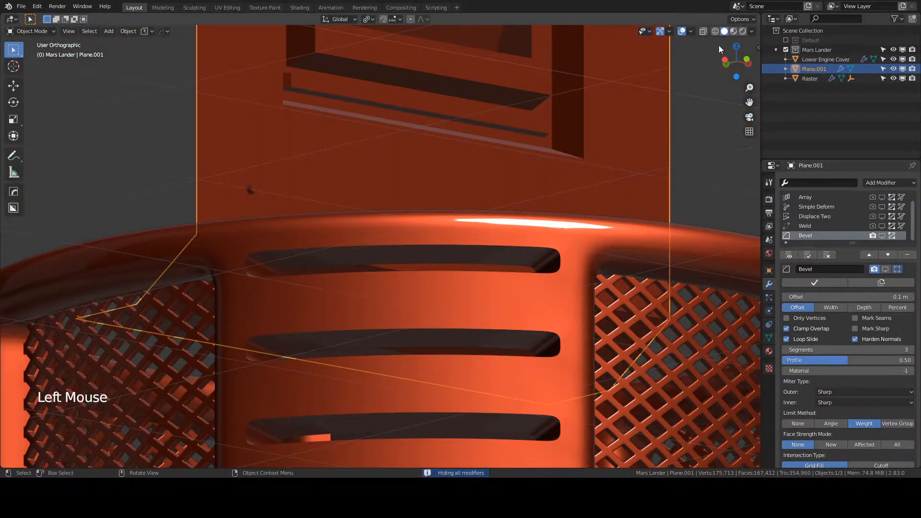
pyautogui.click(788, 255)
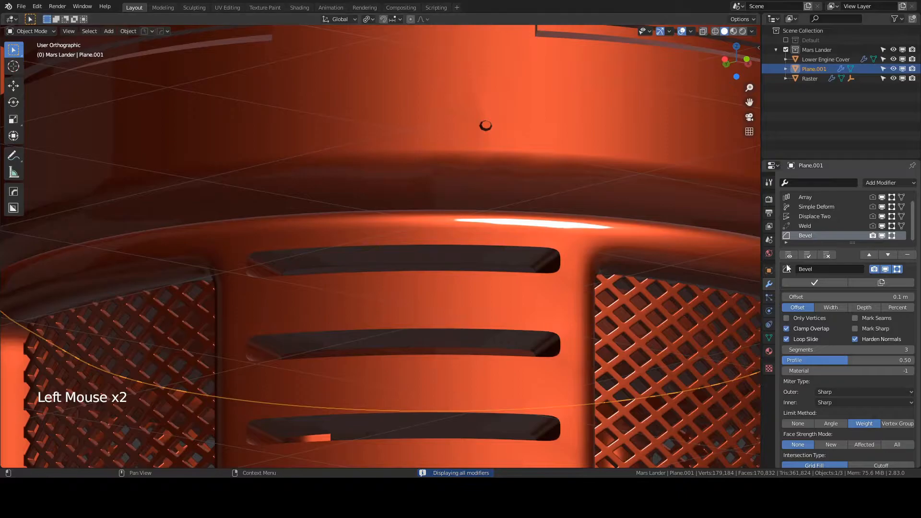
pyautogui.click(787, 255)
pyautogui.press('KP_1')
pyautogui.press('Tab')
pyautogui.keyDown('shift'); pyautogui.moveTo(115, 259); pyautogui.dragTo(326, 255, button='middle'); pyautogui.keyUp('shift')
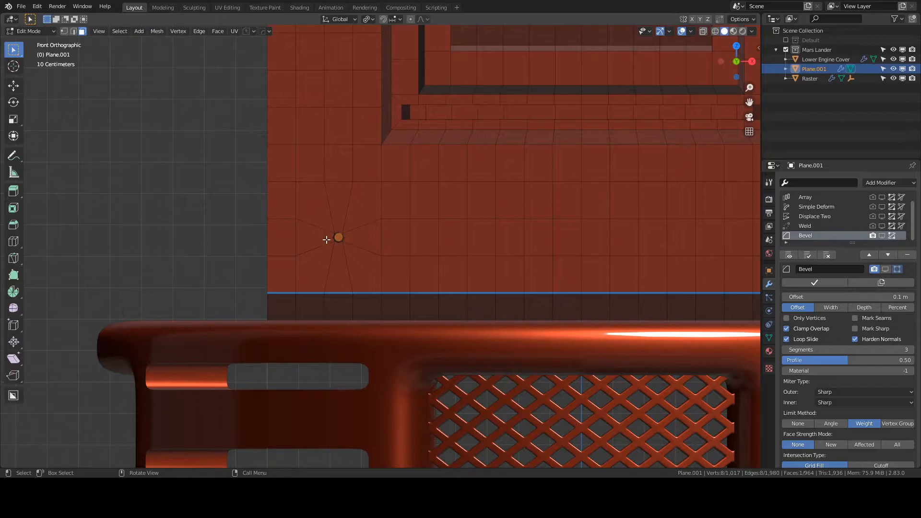
pyautogui.scroll(4, 330, 238)
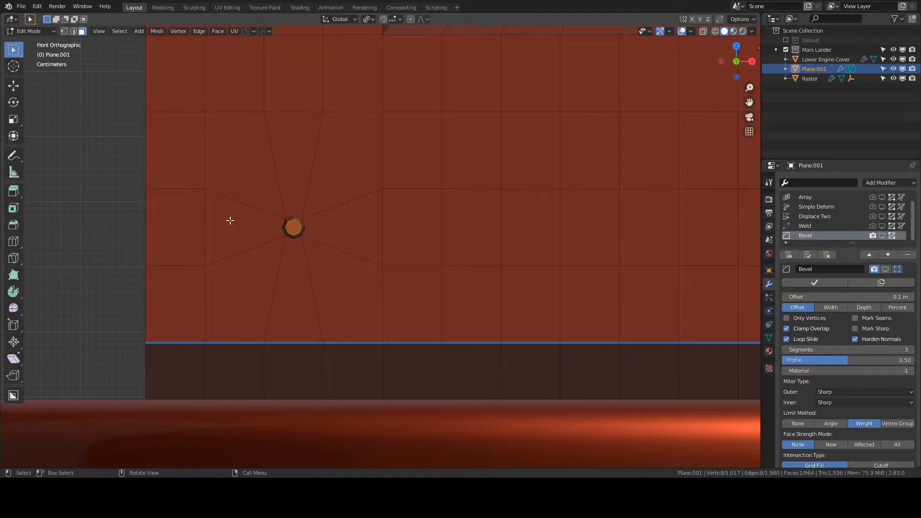
# Knife two vertical cuts, one on each side of the rivet, from the grid line above it down to the blue bevel-weighted edge
pyautogui.click(64, 31)
pyautogui.click(261, 113)
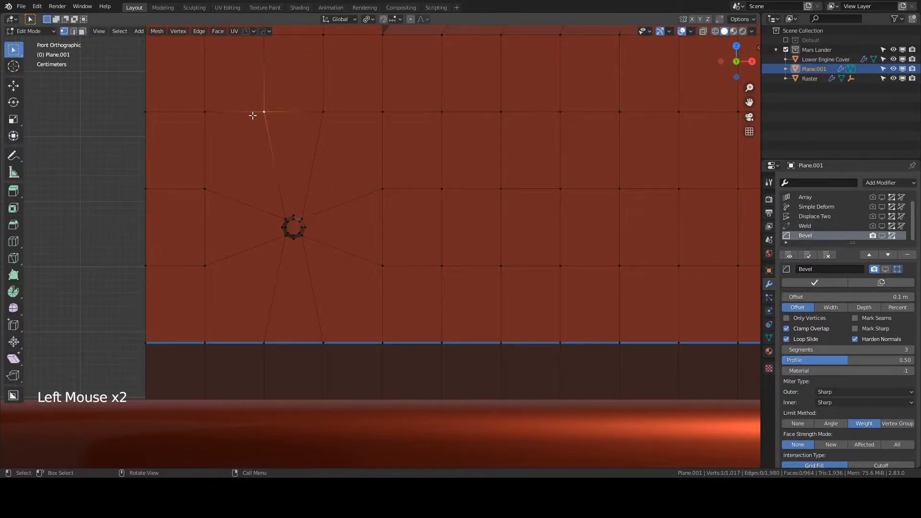
pyautogui.press('k')
pyautogui.click(264, 112)
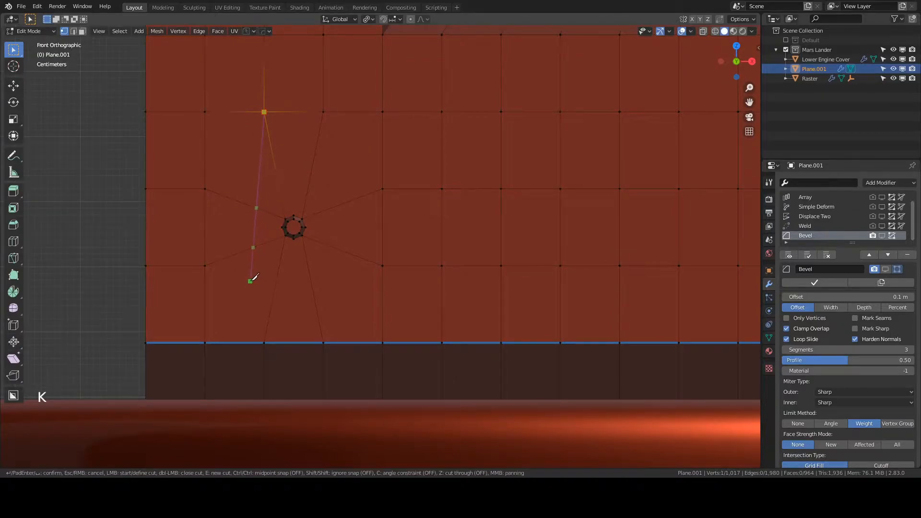
pyautogui.click(266, 342)
pyautogui.press('Return')
pyautogui.press('k')
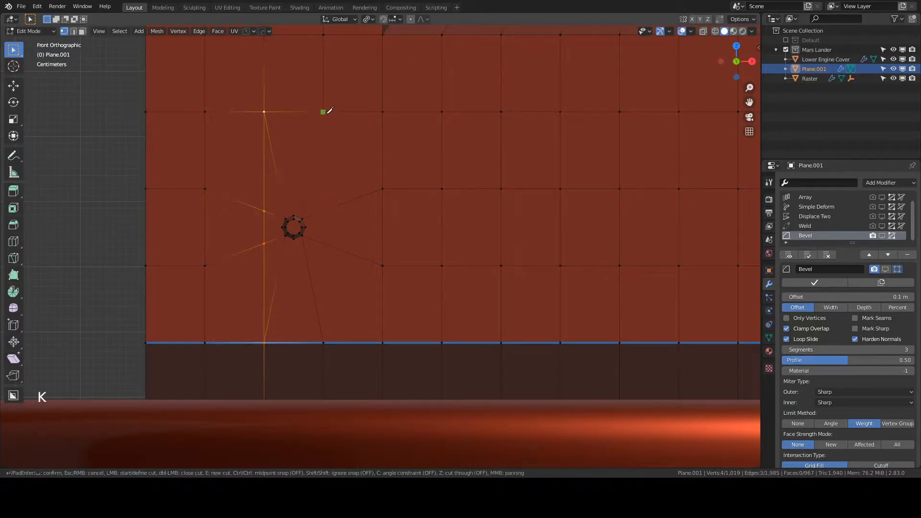
pyautogui.click(323, 112)
pyautogui.click(323, 343)
pyautogui.press('Return')
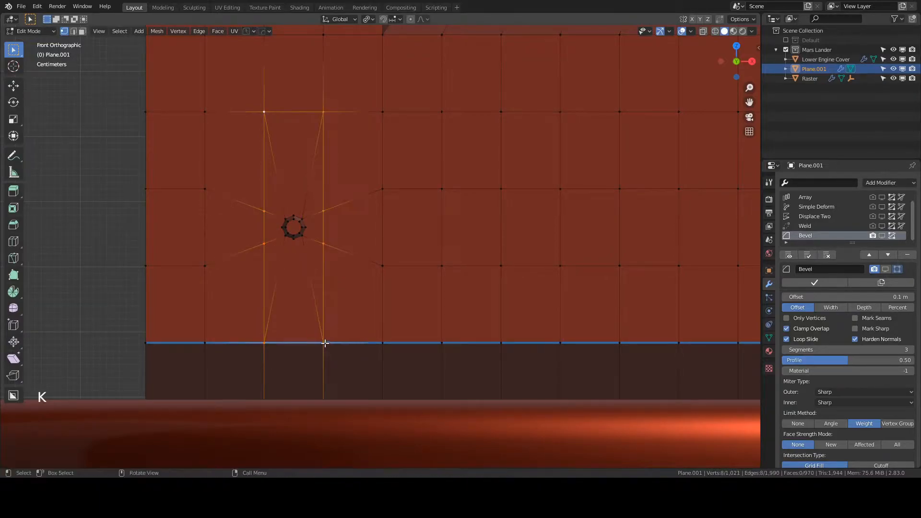
# Knife two horizontal cuts above and below the rivet to restore the interrupted grid lines across the surrounding faces
pyautogui.press('k')
pyautogui.click(205, 189)
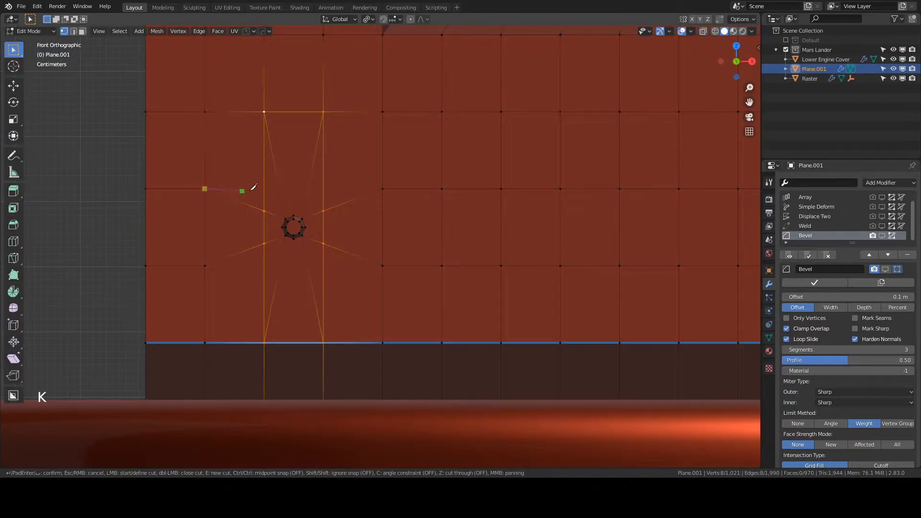
pyautogui.press('k')
pyautogui.click(204, 266)
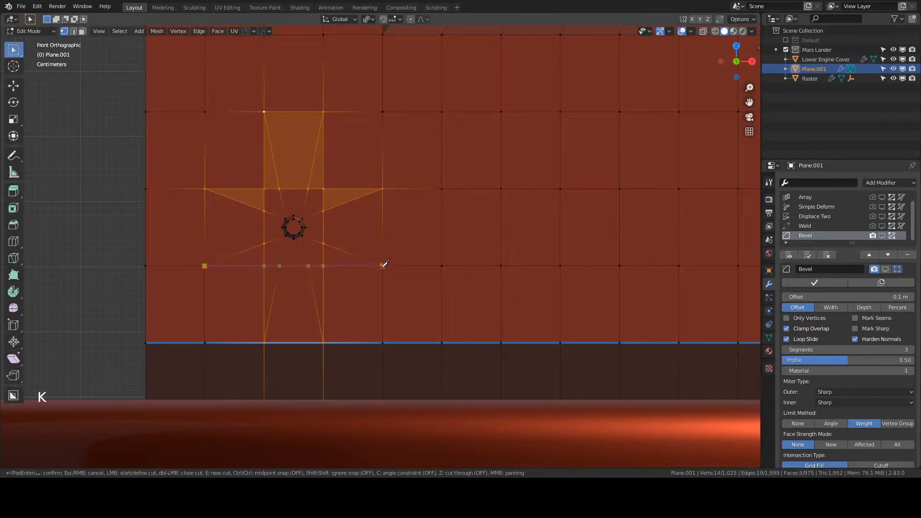
pyautogui.click(382, 266)
pyautogui.press('Return')
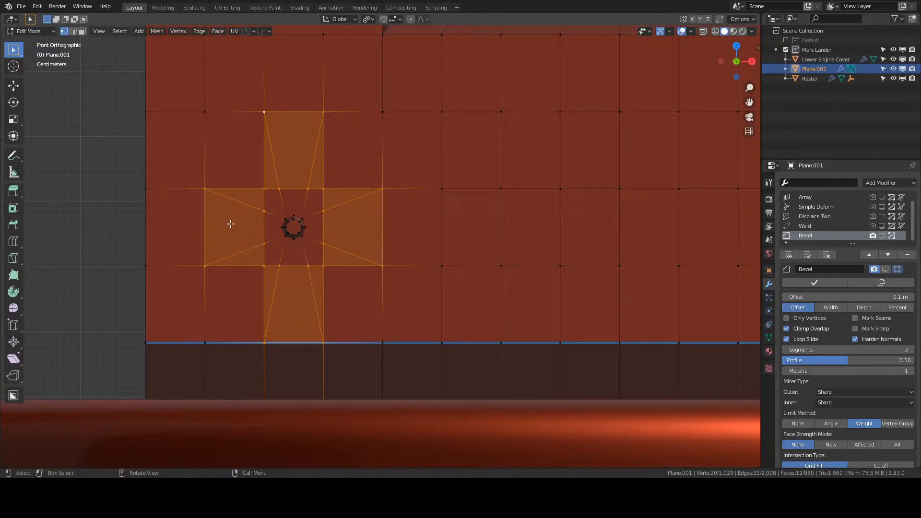
# Knife vertical cuts from the rivet's topmost and bottommost vertices to the edges of the surrounding grid square
pyautogui.scroll(1, 252, 211)
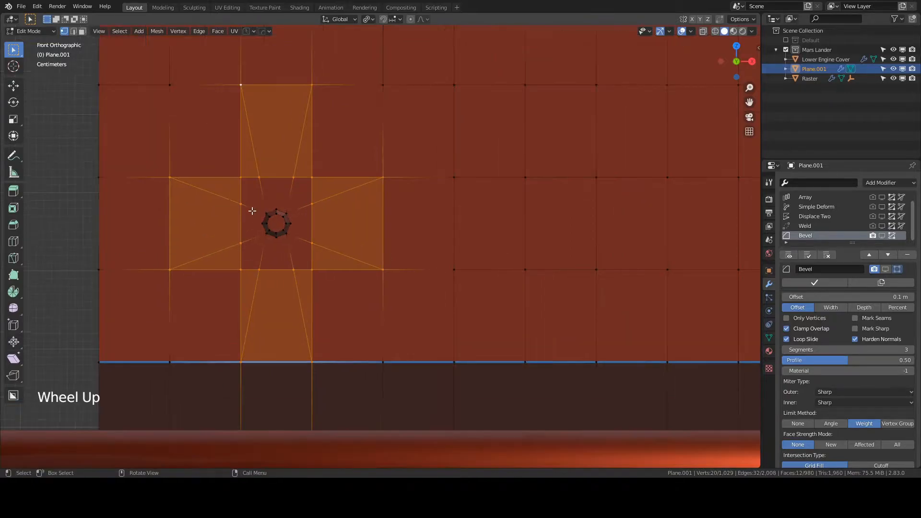
pyautogui.press('k')
pyautogui.click(277, 209)
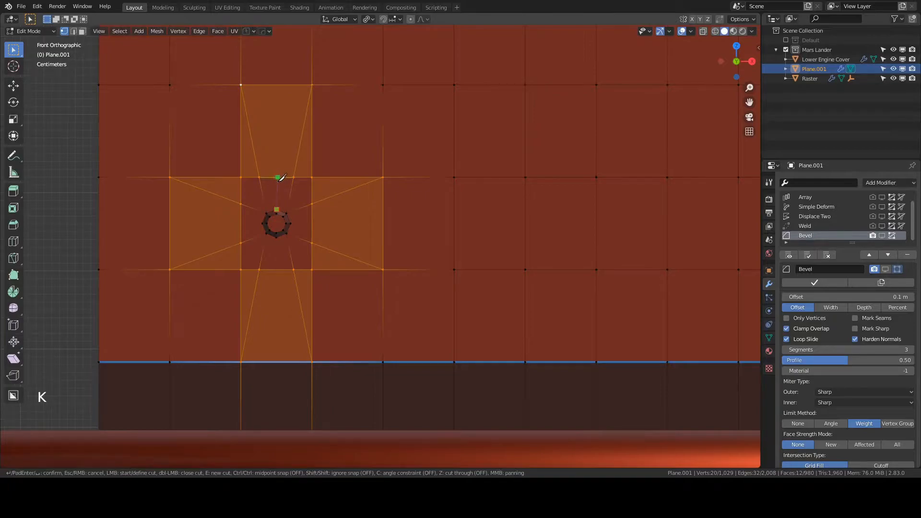
pyautogui.click(276, 178)
pyautogui.press('Return')
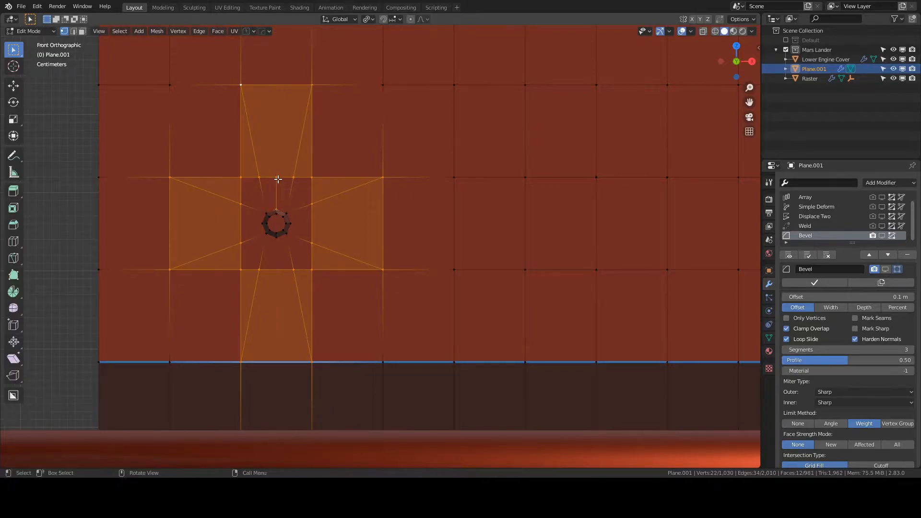
pyautogui.press('k')
pyautogui.click(276, 236)
pyautogui.click(277, 269)
pyautogui.press('Return')
# Knife horizontal cuts from the rivet's outermost side vertices to both sides of the surrounding grid square
pyautogui.press('k')
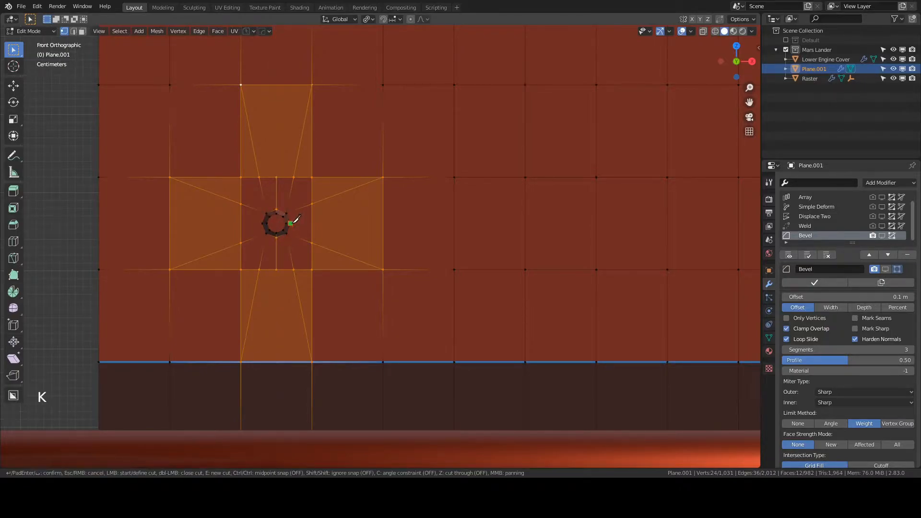
pyautogui.click(312, 223)
pyautogui.press('Return')
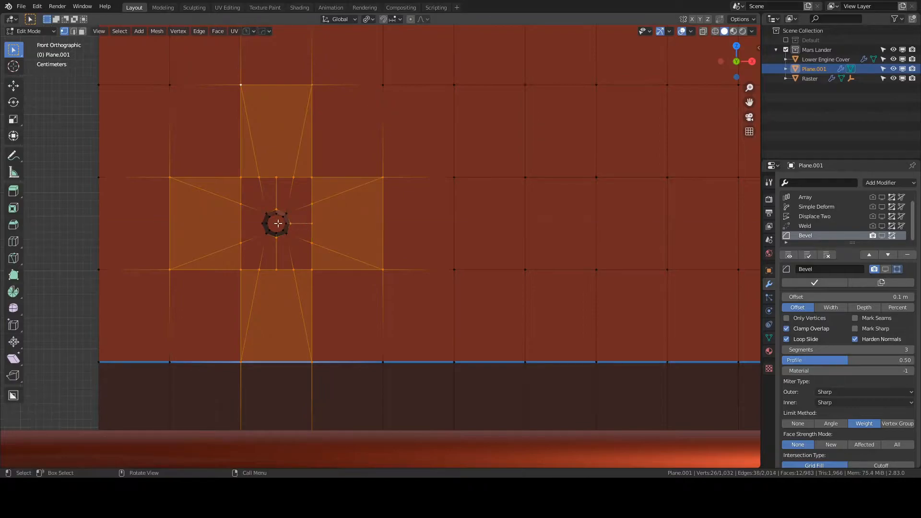
pyautogui.press('k')
pyautogui.click(262, 223)
pyautogui.press('c')
pyautogui.click(245, 223)
pyautogui.press('Return')
# Dissolve the eight outer diagonal edges around the rivet and the four steep inner diagonals running to its rim
pyautogui.click(74, 31)
pyautogui.doubleClick(252, 146)
pyautogui.keyDown('ctrl'); pyautogui.click(298, 148); pyautogui.keyUp('ctrl')
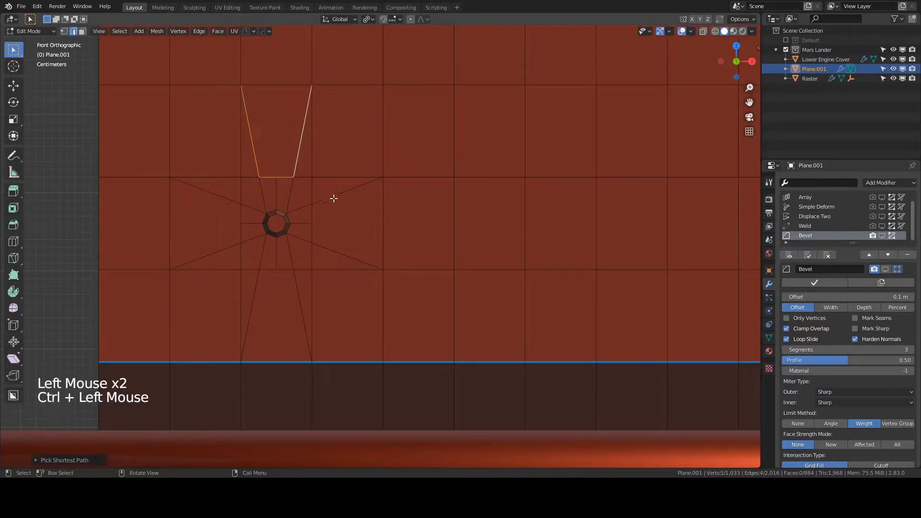
pyautogui.click(273, 177)
pyautogui.click(252, 143)
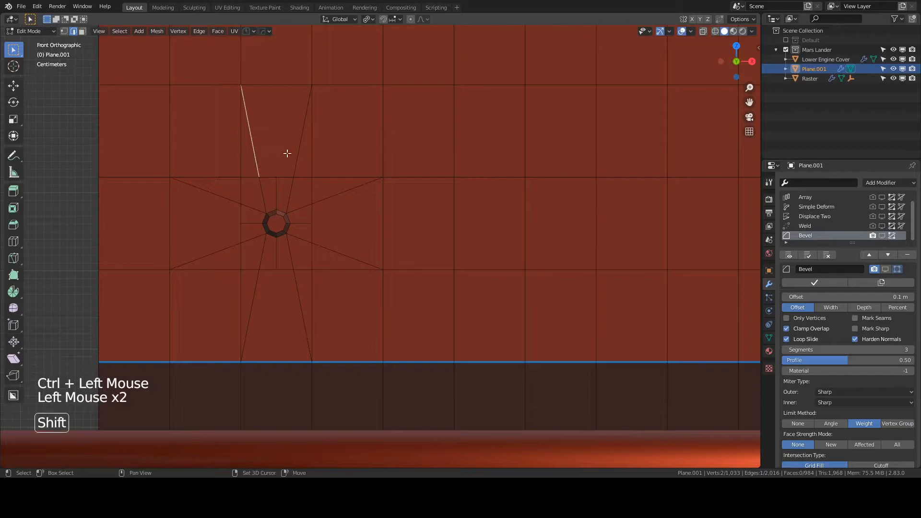
pyautogui.keyDown('shift'); pyautogui.click(299, 153); pyautogui.keyUp('shift')
pyautogui.keyDown('shift'); pyautogui.click(339, 202); pyautogui.keyUp('shift')
pyautogui.keyDown('shift'); pyautogui.click(332, 255); pyautogui.keyUp('shift')
pyautogui.keyDown('shift'); pyautogui.click(300, 291); pyautogui.keyUp('shift')
pyautogui.keyDown('shift'); pyautogui.click(256, 283); pyautogui.keyUp('shift')
pyautogui.keyDown('shift'); pyautogui.click(212, 251); pyautogui.keyUp('shift')
pyautogui.keyDown('shift'); pyautogui.click(217, 199); pyautogui.keyUp('shift')
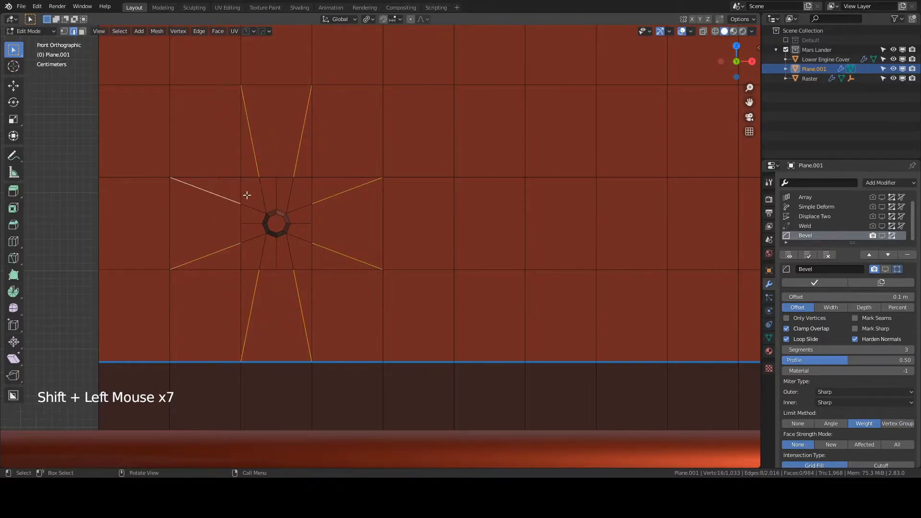
pyautogui.keyDown('shift'); pyautogui.click(264, 192); pyautogui.keyUp('shift')
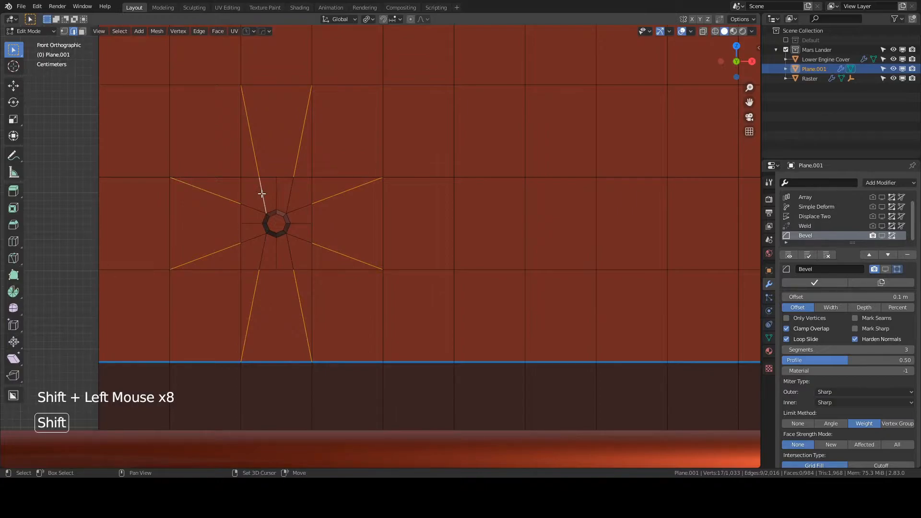
pyautogui.keyDown('shift'); pyautogui.click(289, 194); pyautogui.keyUp('shift')
pyautogui.keyDown('shift'); pyautogui.click(289, 251); pyautogui.keyUp('shift')
pyautogui.keyDown('shift'); pyautogui.click(259, 252); pyautogui.keyUp('shift')
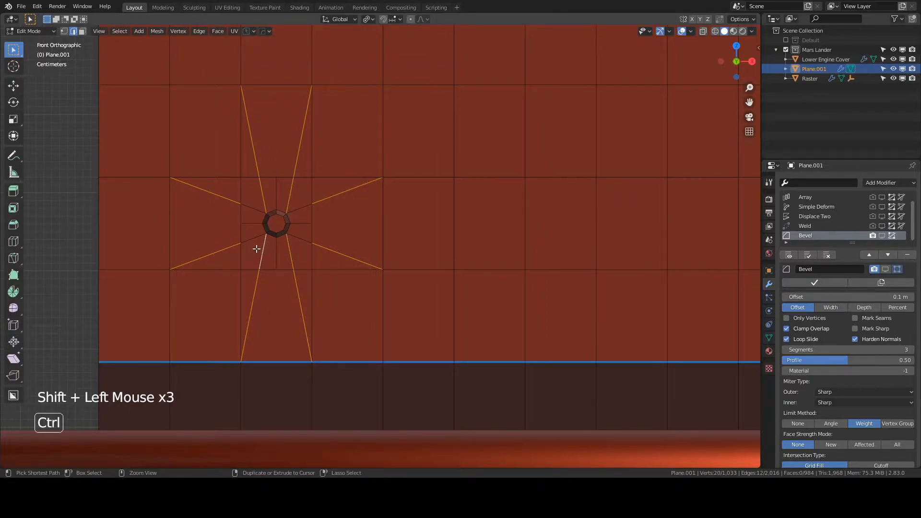
pyautogui.hotkey('ctrl', 'x')
# Dissolve the four remaining short diagonal edges between the rivet and the sides of its grid square
pyautogui.click(254, 207)
pyautogui.keyDown('shift'); pyautogui.click(304, 205); pyautogui.keyUp('shift')
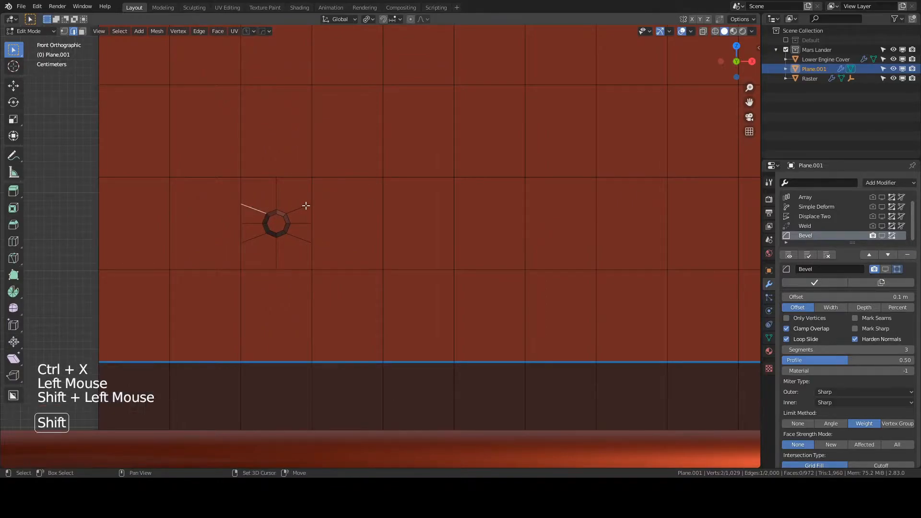
pyautogui.keyDown('shift'); pyautogui.click(257, 237); pyautogui.keyUp('shift')
pyautogui.keyDown('shift'); pyautogui.click(298, 238); pyautogui.keyUp('shift')
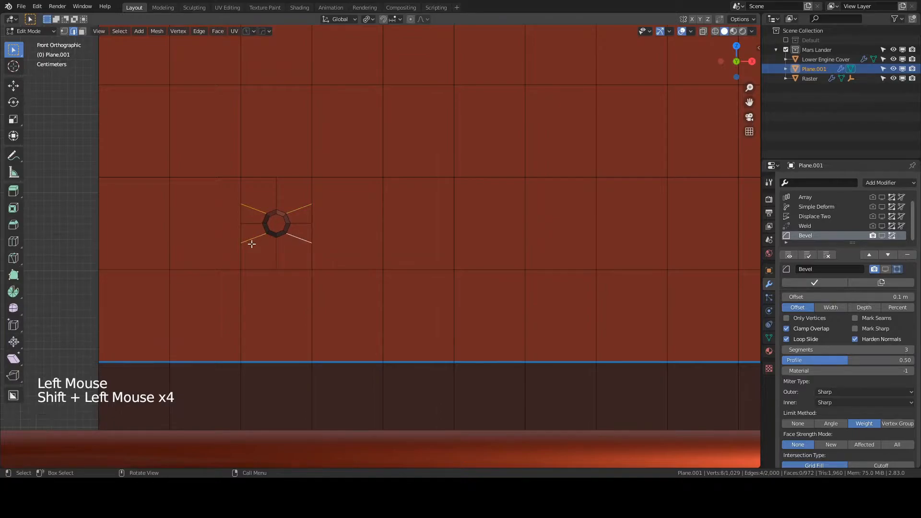
pyautogui.hotkey('ctrl', 'x')
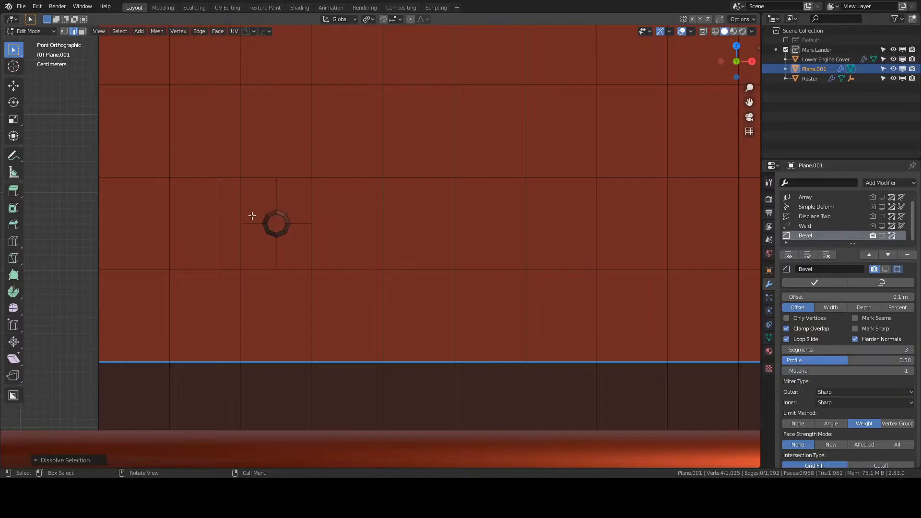
# Return to Object Mode and display all the modifiers on the body again
pyautogui.press('Tab')
pyautogui.scroll(-3, 307, 219)
pyautogui.scroll(2, 522, 239)
pyautogui.click(788, 255)
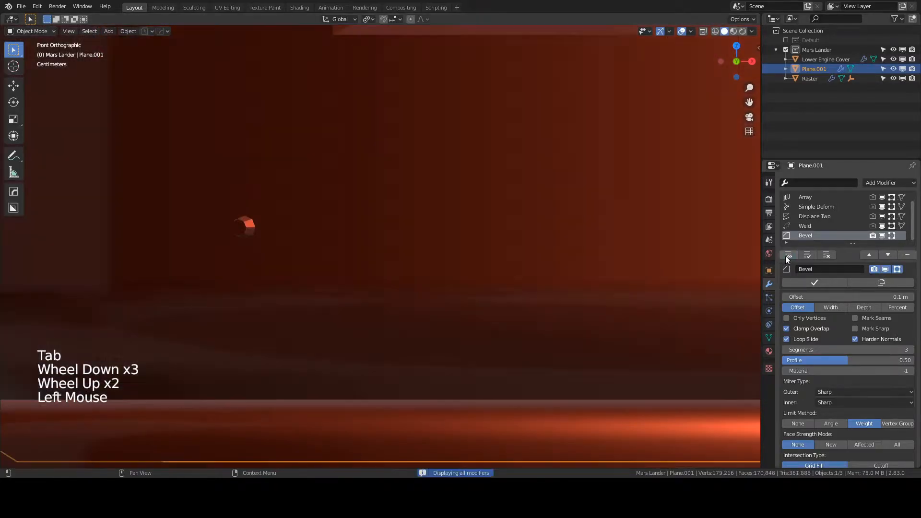
# Examine how the cleaned-up rivet looks on the curved hull from below and at several distances
pyautogui.scroll(-7, 534, 257)
pyautogui.moveTo(578, 237); pyautogui.dragTo(559, 263, button='middle')
pyautogui.scroll(2, 574, 166)
pyautogui.scroll(3, 521, 261)
pyautogui.scroll(-3, 524, 247)
pyautogui.scroll(4, 518, 244)
pyautogui.scroll(-4, 531, 243)
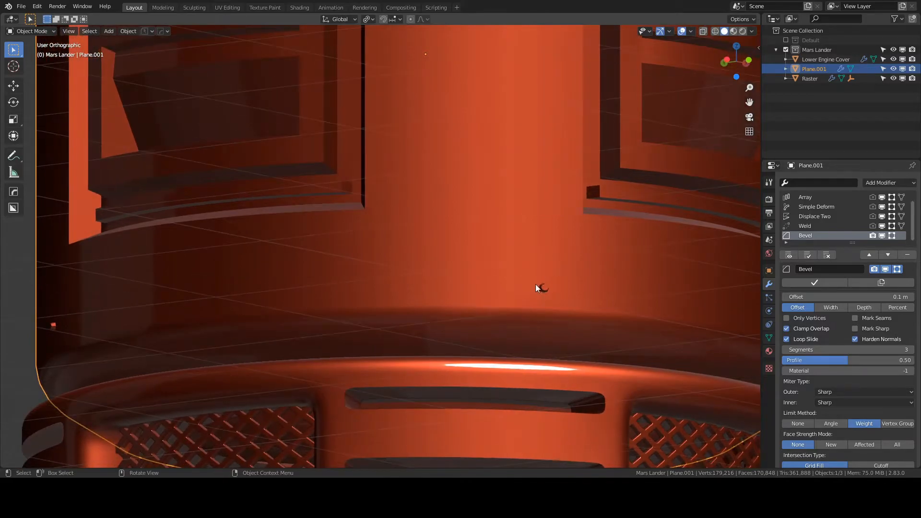
pyautogui.scroll(1, 546, 288)
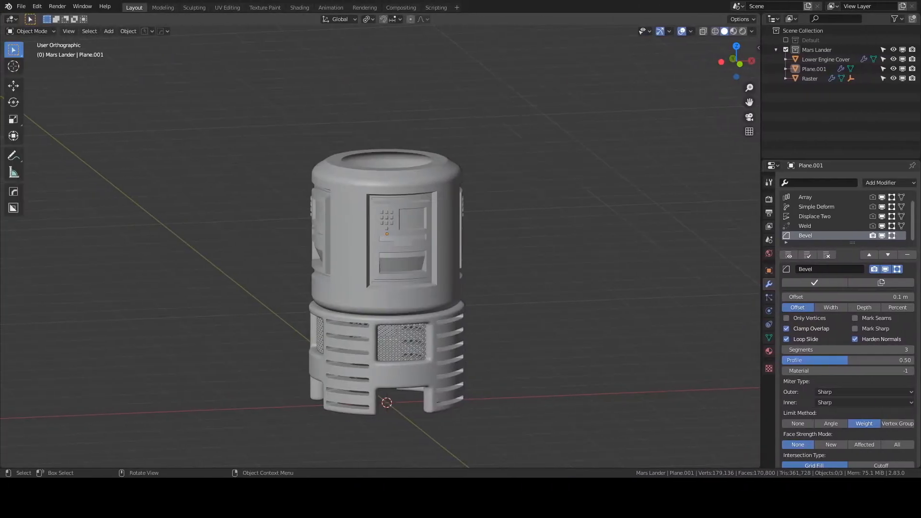
# Select the lander's upper body and enter Edit Mode in front view with all its modifiers hidden
pyautogui.click(370, 309)
pyautogui.press('KP_1')
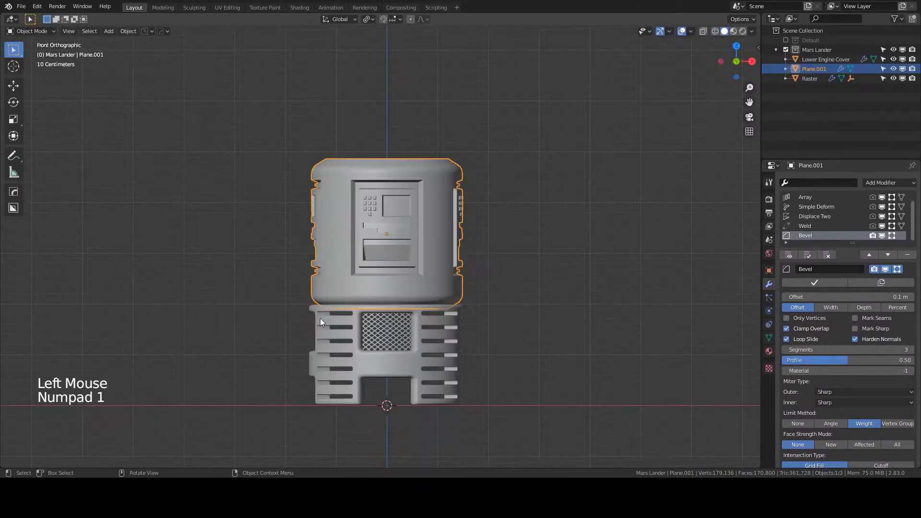
pyautogui.scroll(3, 323, 281)
pyautogui.press('Tab')
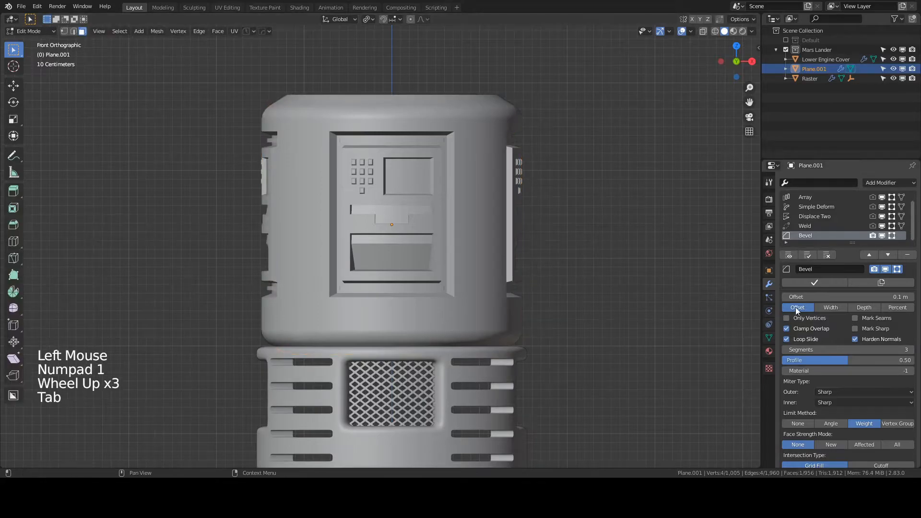
pyautogui.click(788, 255)
# Inset the full horizontal face row just above the panel's lowest front row by about 0.024 m, with Boundary off
pyautogui.scroll(1, 344, 334)
pyautogui.scroll(1, 343, 335)
pyautogui.keyDown('shift'); pyautogui.moveTo(344, 334); pyautogui.dragTo(287, 306, button='middle'); pyautogui.keyUp('shift')
pyautogui.click(304, 301)
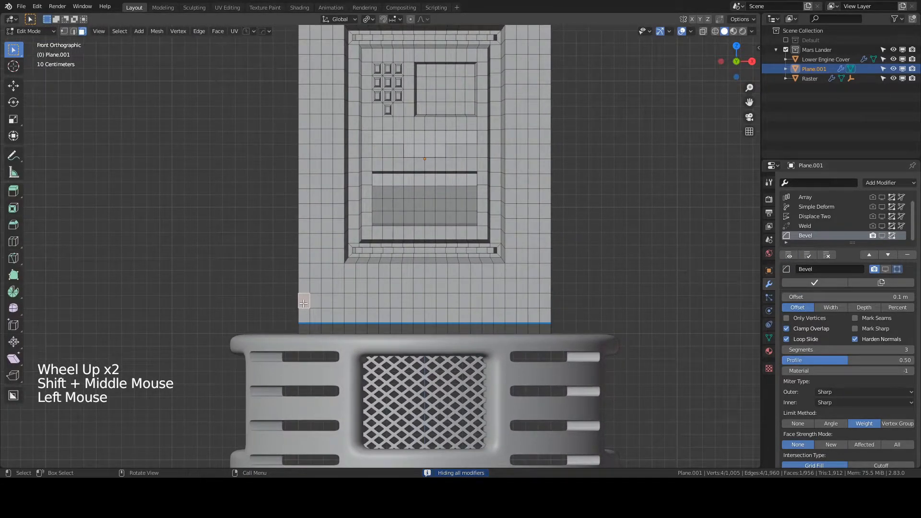
pyautogui.keyDown('alt'); pyautogui.click(306, 301); pyautogui.keyUp('alt')
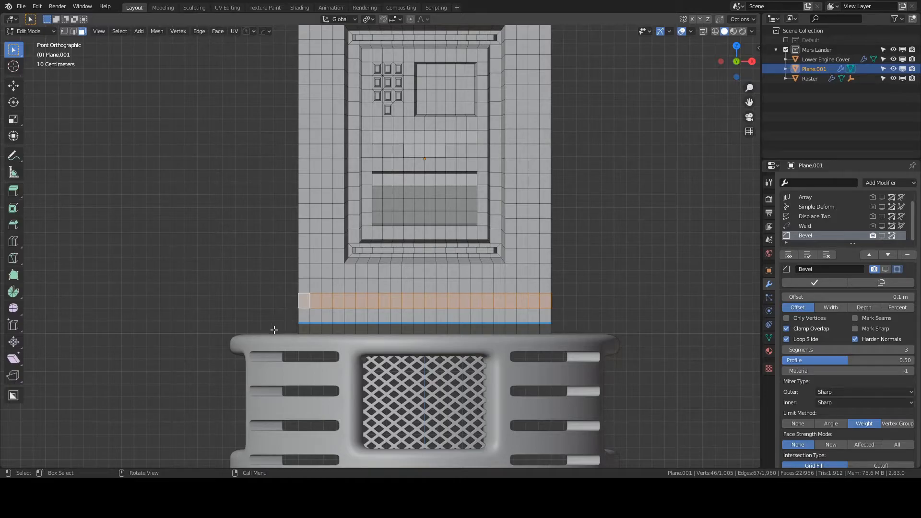
pyautogui.scroll(2, 248, 337)
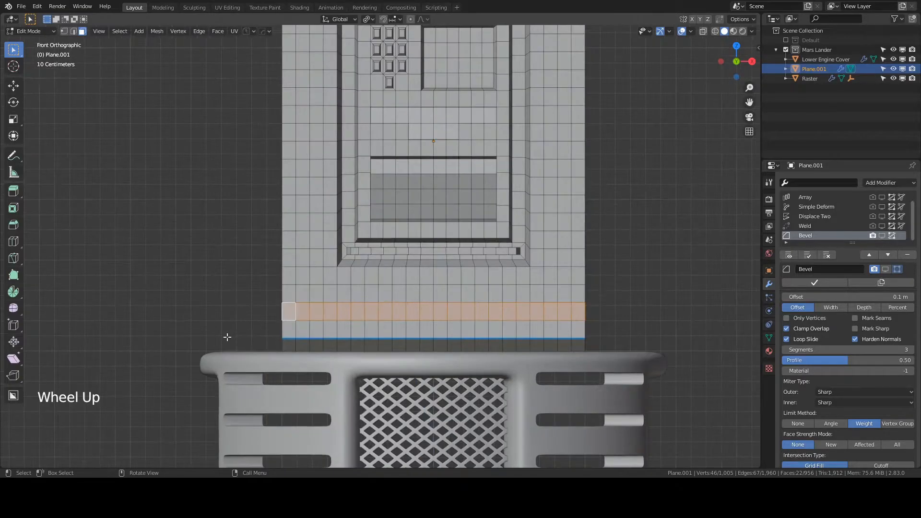
pyautogui.press('i')
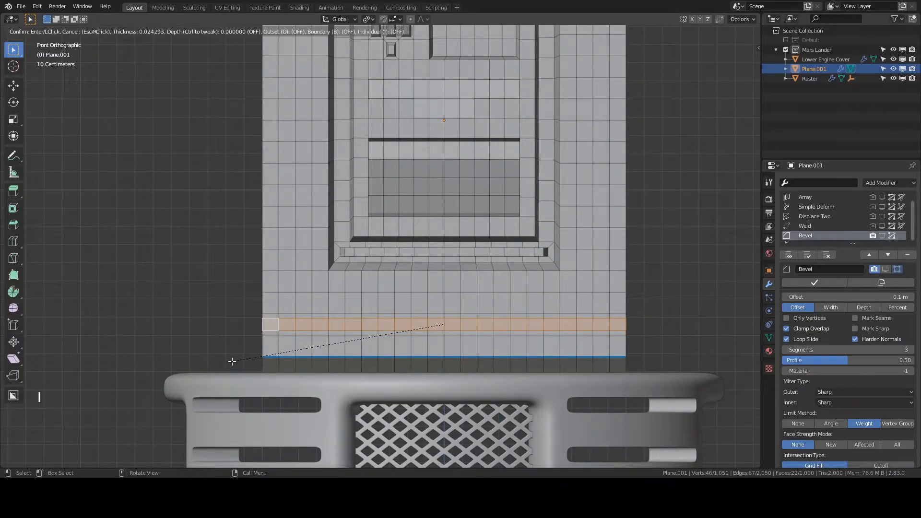
pyautogui.click(232, 361)
# Extrude the inset strip about 0.022 m outward along negative Y, and scale its front faces down along Z
pyautogui.moveTo(232, 361); pyautogui.dragTo(281, 359, button='middle')
pyautogui.press('e')
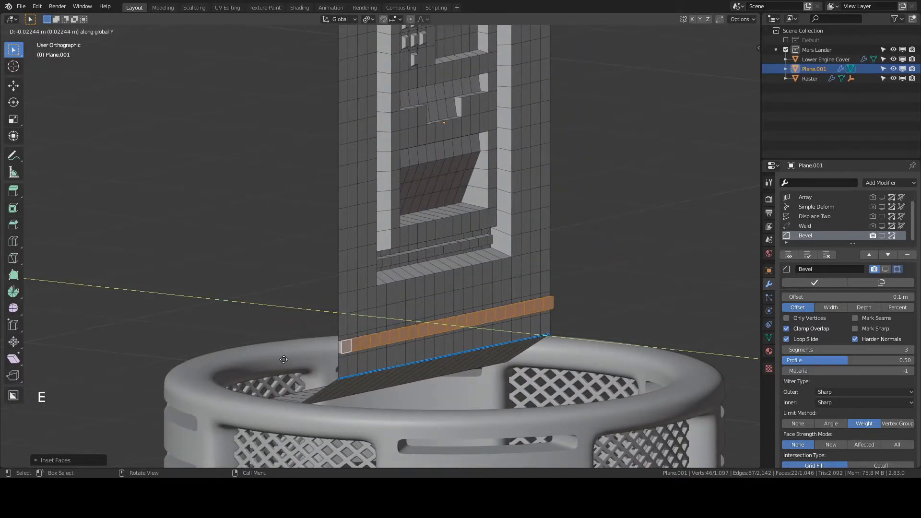
pyautogui.click(283, 359)
pyautogui.press('s')
pyautogui.press('z')
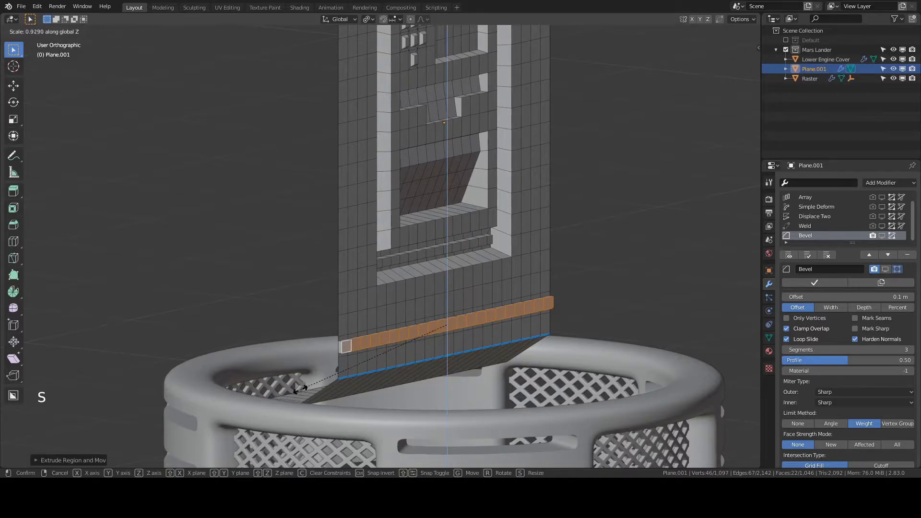
pyautogui.click(326, 383)
pyautogui.press('KP_1')
pyautogui.moveTo(373, 318)
pyautogui.mouseDown(button='middle')
pyautogui.moveTo(363, 321)
pyautogui.moveTo(377, 301)
pyautogui.moveTo(427, 300)
pyautogui.moveTo(388, 310)
pyautogui.mouseUp(button='middle')
pyautogui.press('Tab')
pyautogui.press('Tab')
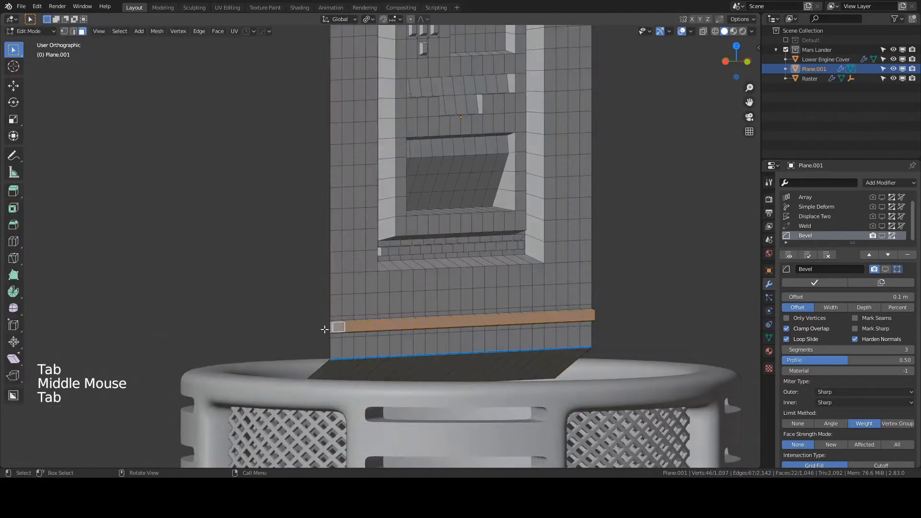
# Cut one horizontal edge loop along the middle of the raised band's front faces, close to its centre line
pyautogui.scroll(3, 312, 330)
pyautogui.press('KP_1')
pyautogui.keyDown('shift'); pyautogui.scroll(1, 301, 347); pyautogui.keyUp('shift')
pyautogui.keyDown('shift'); pyautogui.moveTo(301, 347); pyautogui.dragTo(302, 296, button='middle'); pyautogui.keyUp('shift')
pyautogui.keyDown('shift'); pyautogui.scroll(1, 301, 296); pyautogui.keyUp('shift')
pyautogui.keyDown('shift'); pyautogui.scroll(-1, 302, 296); pyautogui.keyUp('shift')
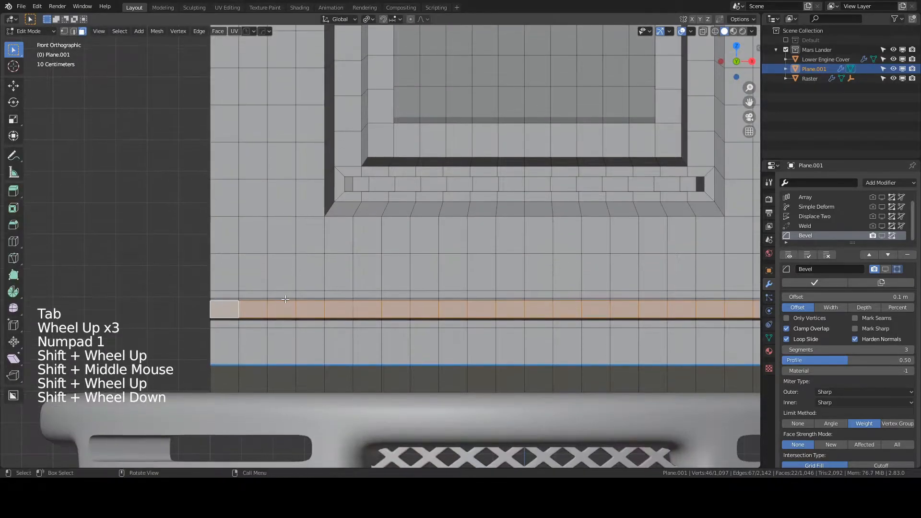
pyautogui.scroll(-1, 301, 297)
pyautogui.hotkey('ctrl', 'r')
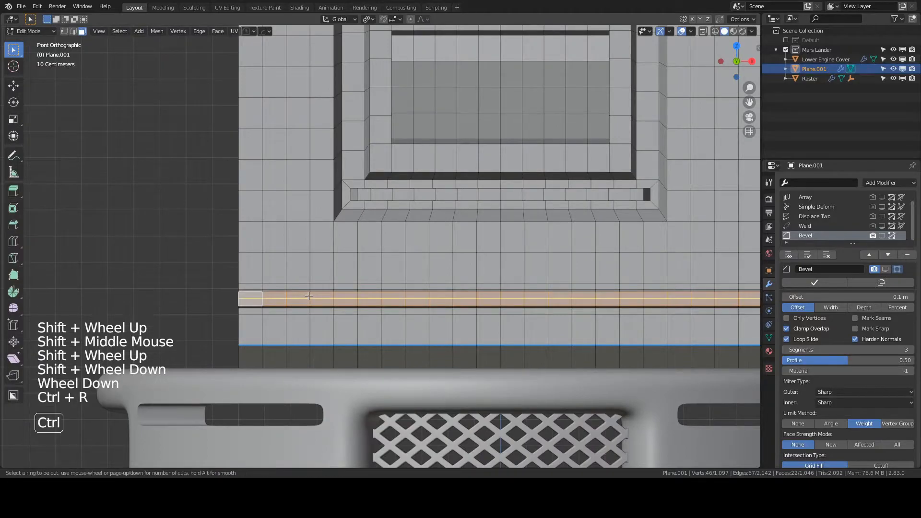
pyautogui.click(308, 296)
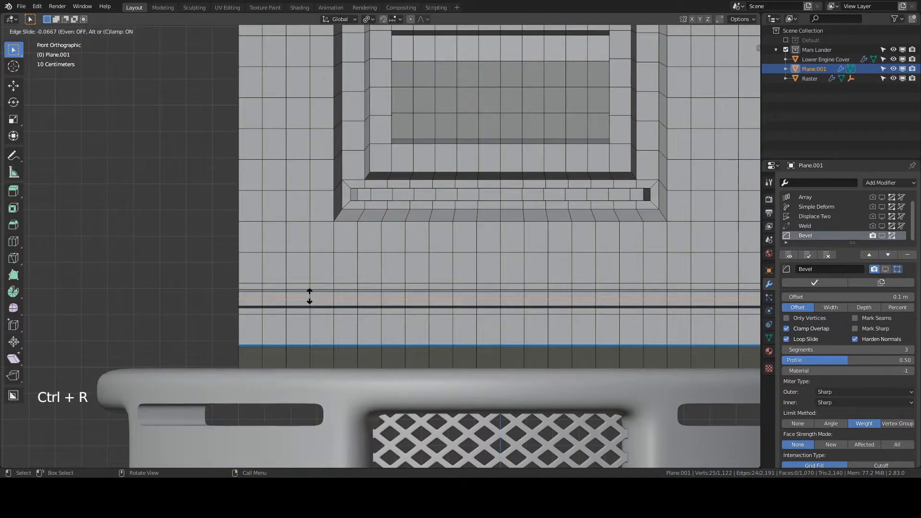
pyautogui.click(309, 295)
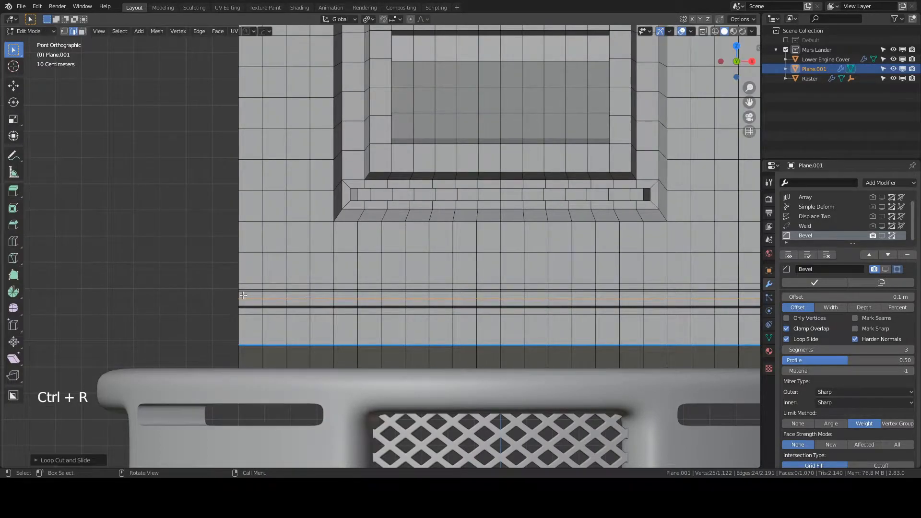
# In vertex selection, remove the band's two outermost side vertices from the new loop's selection and make the front-left corner vertex active
pyautogui.click(64, 31)
pyautogui.moveTo(255, 297); pyautogui.dragTo(305, 308, button='middle')
pyautogui.keyDown('shift'); pyautogui.click(307, 307); pyautogui.keyUp('shift')
pyautogui.moveTo(366, 310); pyautogui.dragTo(241, 297, button='middle')
pyautogui.keyDown('shift'); pyautogui.click(662, 297); pyautogui.keyUp('shift')
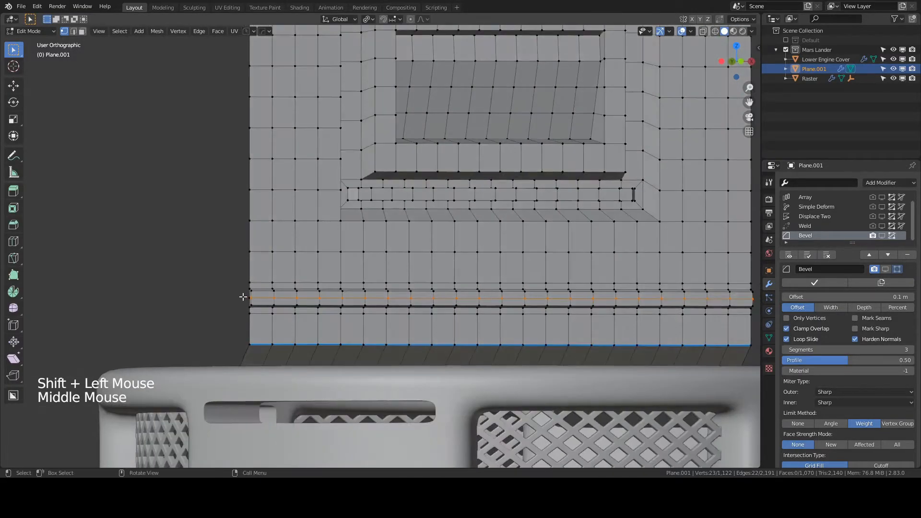
pyautogui.keyDown('shift'); pyautogui.click(251, 298); pyautogui.keyUp('shift')
pyautogui.keyDown('shift'); pyautogui.click(253, 296); pyautogui.keyUp('shift')
pyautogui.keyDown('shift'); pyautogui.click(253, 297); pyautogui.keyUp('shift')
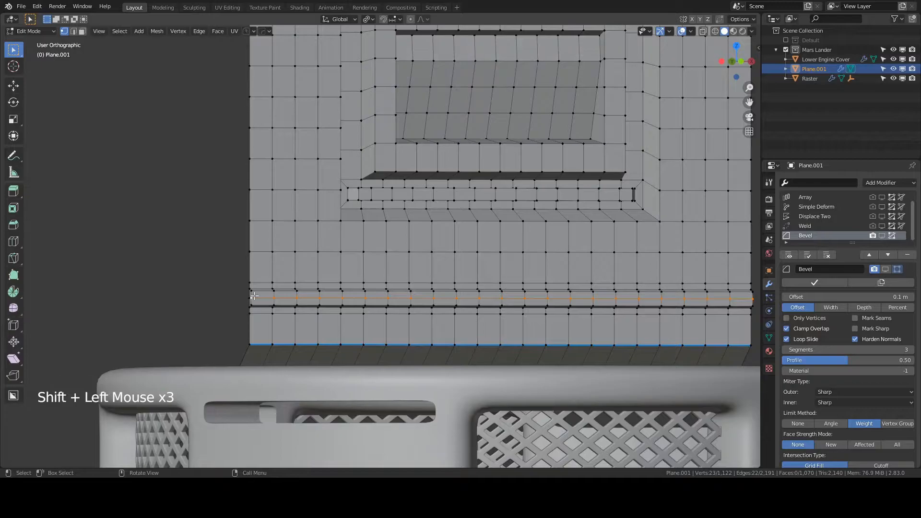
# Reduce the selected loop to every second vertex with Checker Deselect
pyautogui.click(120, 31)
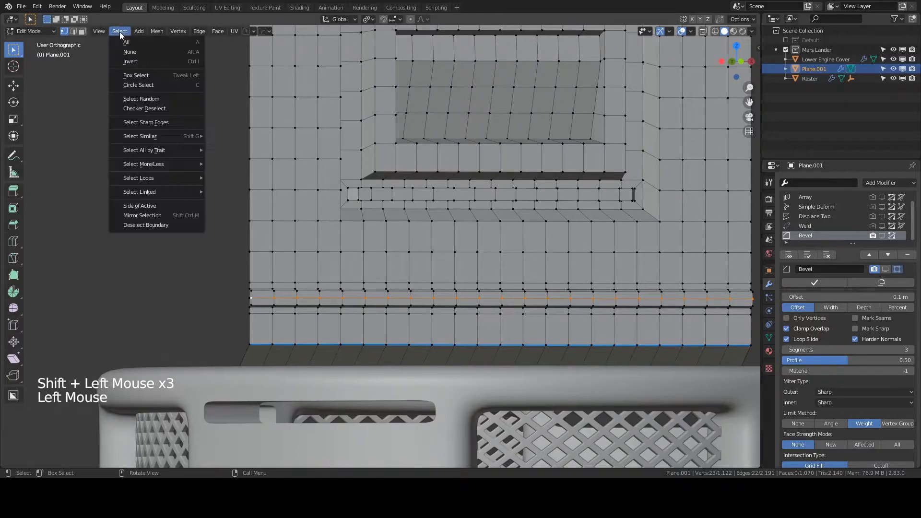
pyautogui.click(131, 108)
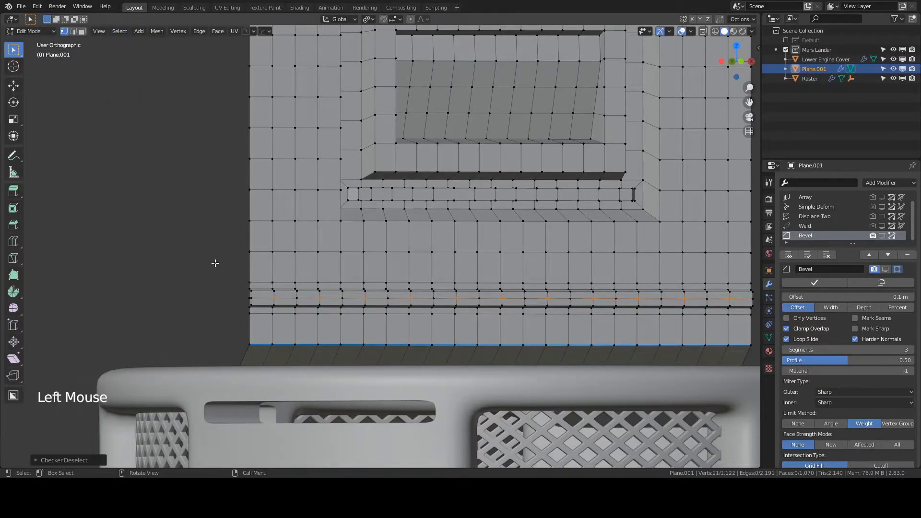
pyautogui.scroll(-1, 257, 260)
pyautogui.scroll(1, 257, 260)
pyautogui.scroll(-1, 257, 260)
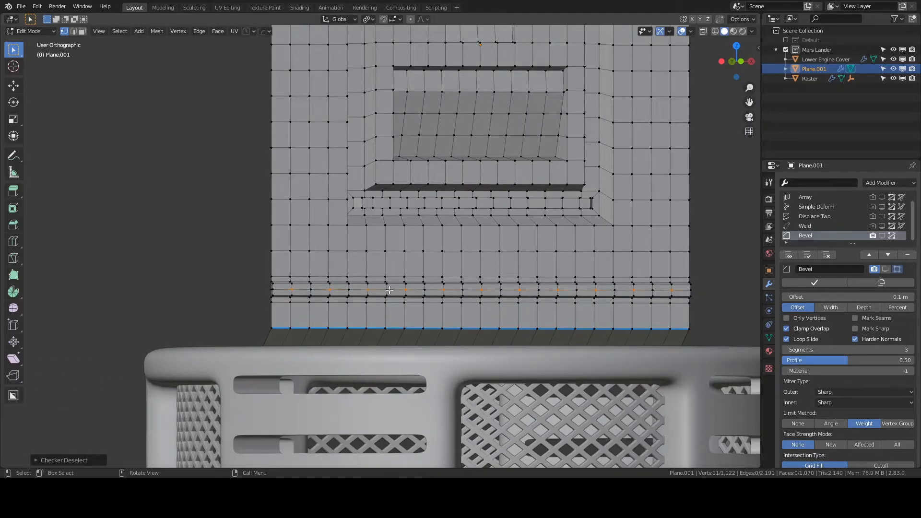
# Turn the selected band vertices into small diamond-shaped faces with the HardOps Circle operation at 1 division
pyautogui.press('KP_1')
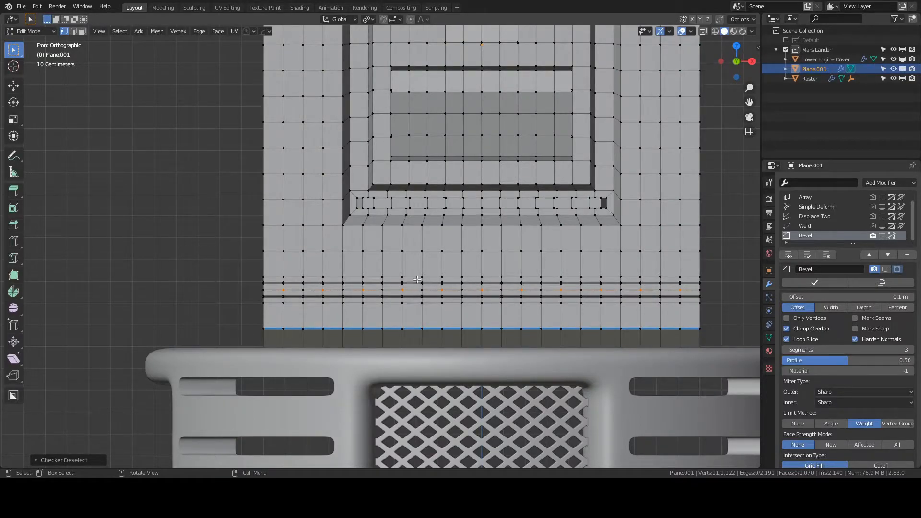
pyautogui.scroll(1, 335, 298)
pyautogui.keyDown('shift'); pyautogui.moveTo(300, 298); pyautogui.dragTo(288, 274, button='middle'); pyautogui.keyUp('shift')
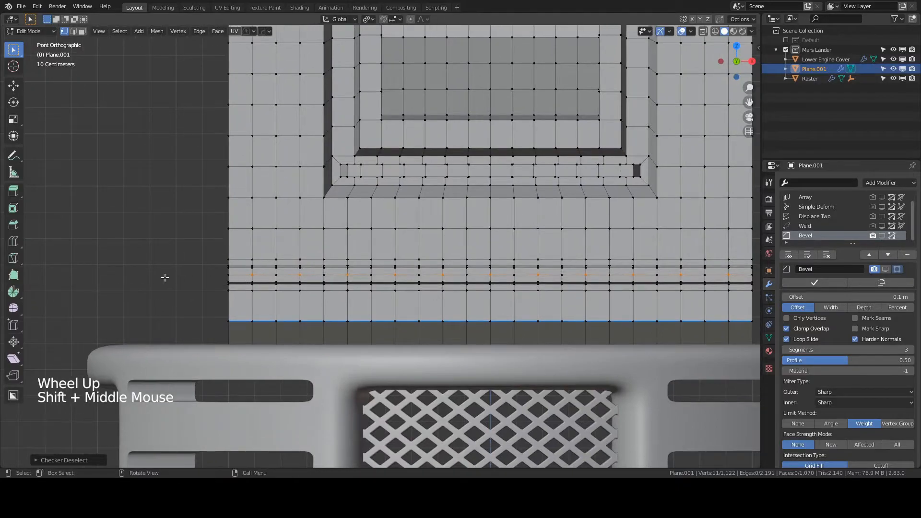
pyautogui.press('q')
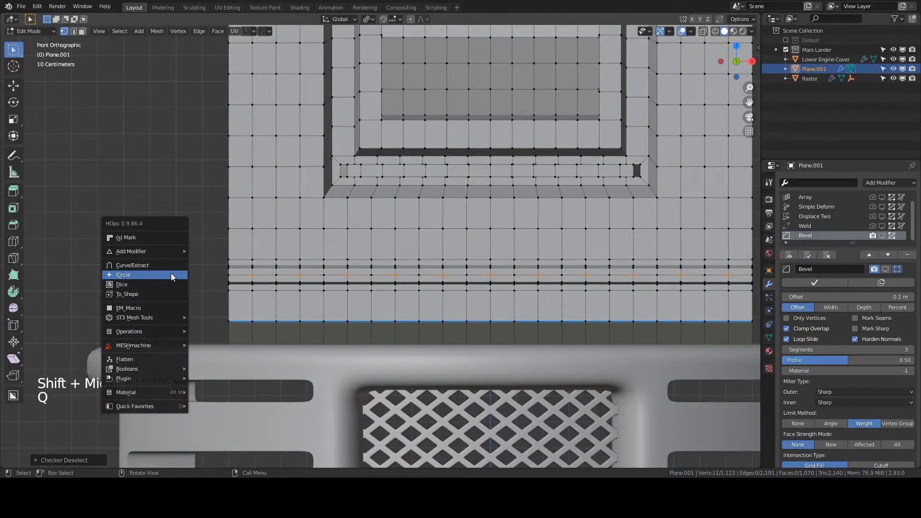
pyautogui.click(170, 274)
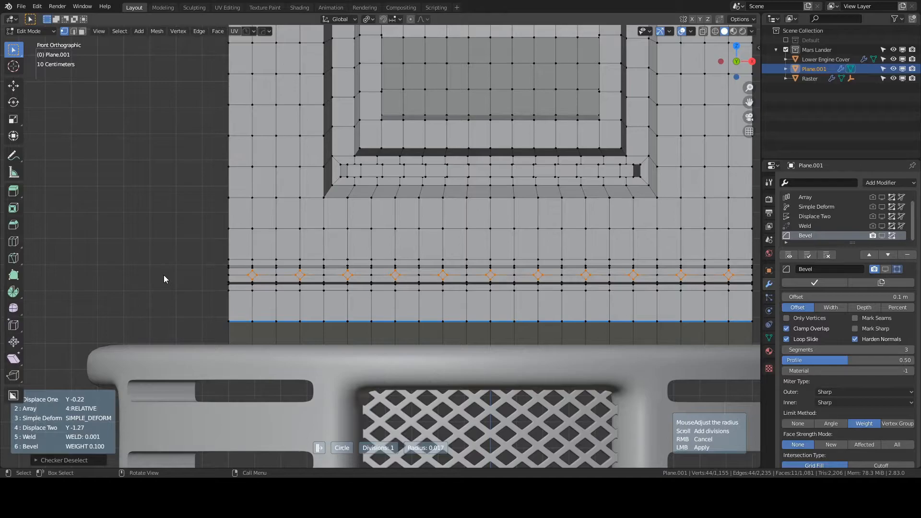
pyautogui.scroll(3, 164, 275)
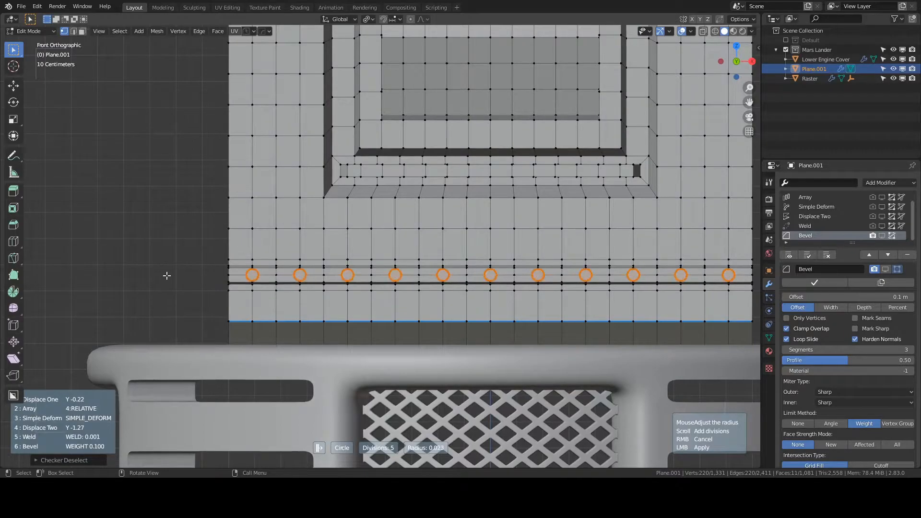
pyautogui.scroll(-1, 167, 276)
pyautogui.click(165, 275)
# Extrude the diamond faces about 0.009 m outward along negative Y and scale their front faces down to about 0.83
pyautogui.moveTo(164, 276); pyautogui.dragTo(207, 288, button='middle')
pyautogui.scroll(3, 207, 287)
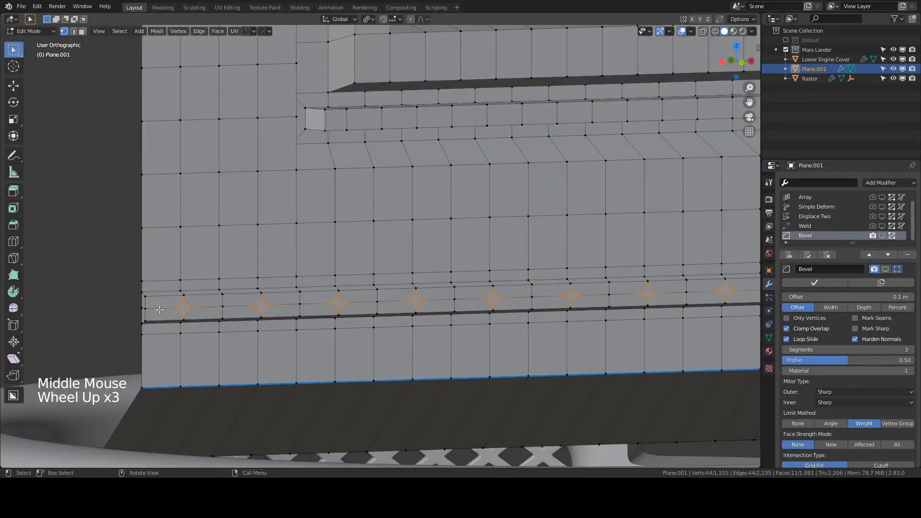
pyautogui.keyDown('shift'); pyautogui.moveTo(160, 309); pyautogui.dragTo(179, 274, button='middle'); pyautogui.keyUp('shift')
pyautogui.scroll(2, 179, 274)
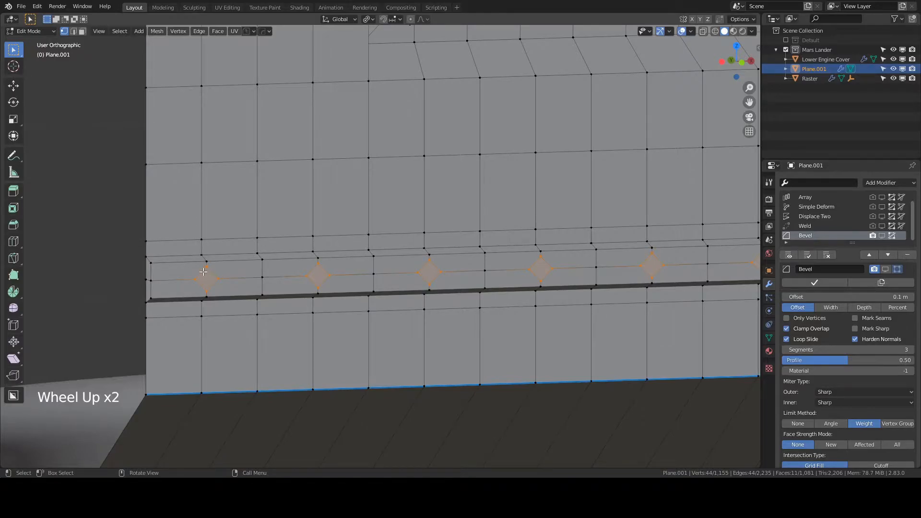
pyautogui.moveTo(270, 272); pyautogui.dragTo(208, 258, button='middle')
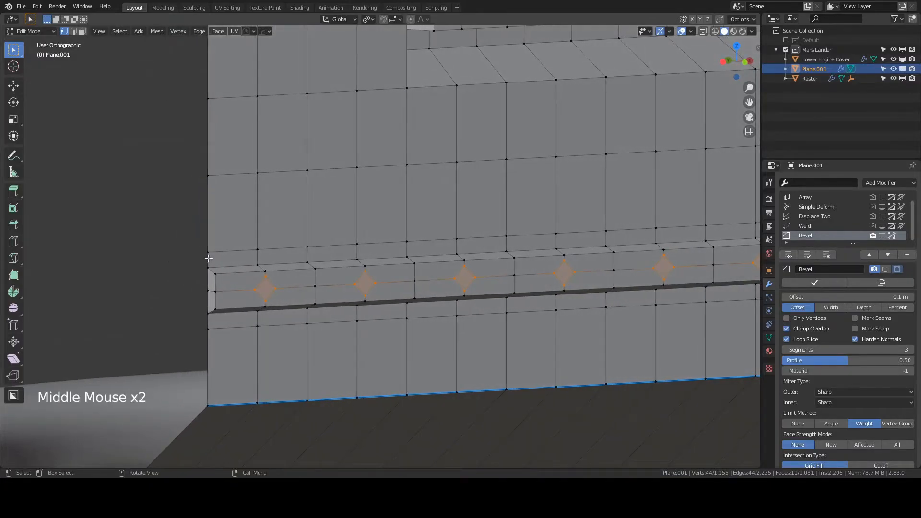
pyautogui.click(82, 31)
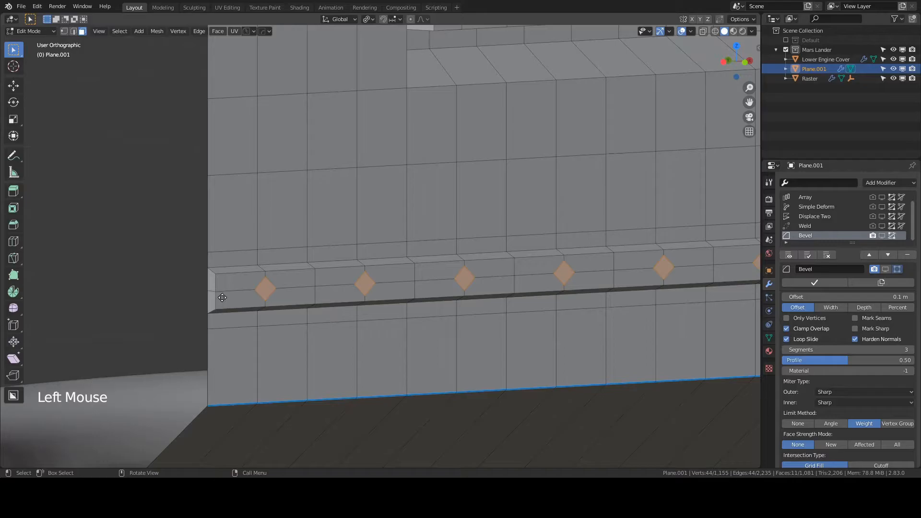
pyautogui.press('e')
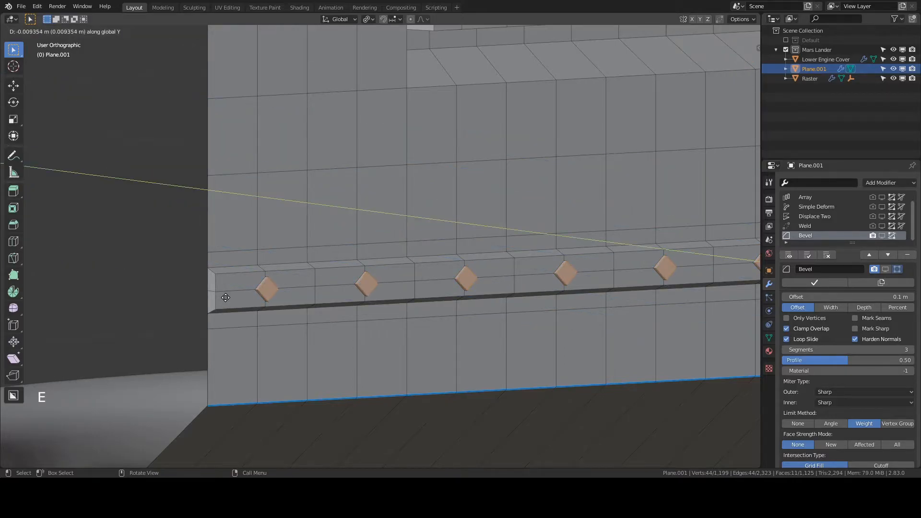
pyautogui.click(217, 312)
pyautogui.press('s')
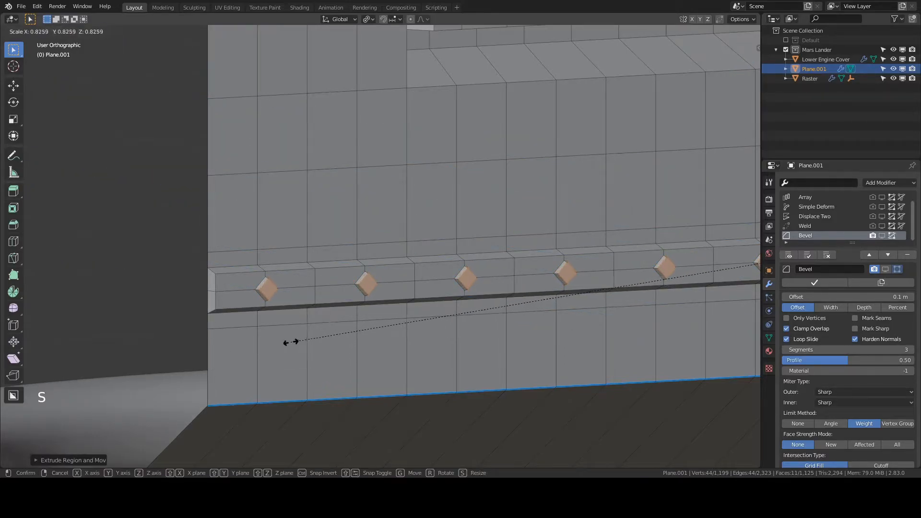
pyautogui.click(298, 339)
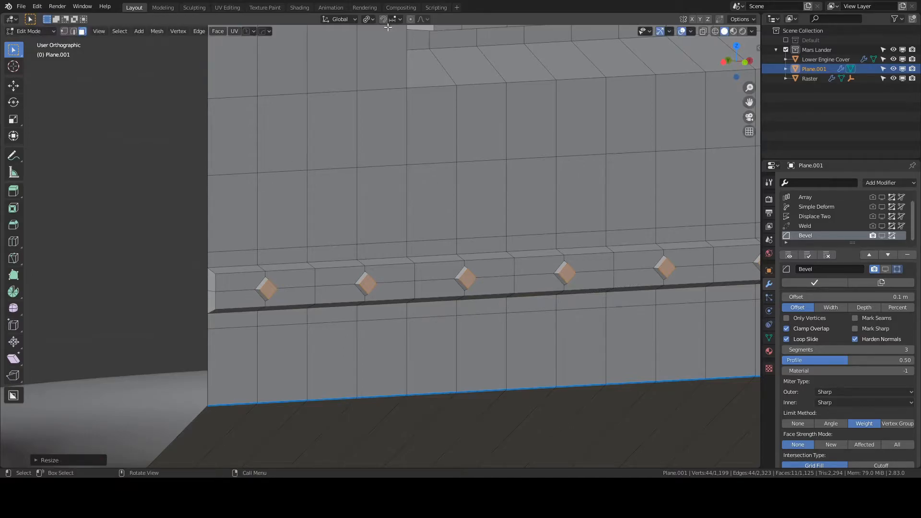
pyautogui.click(370, 19)
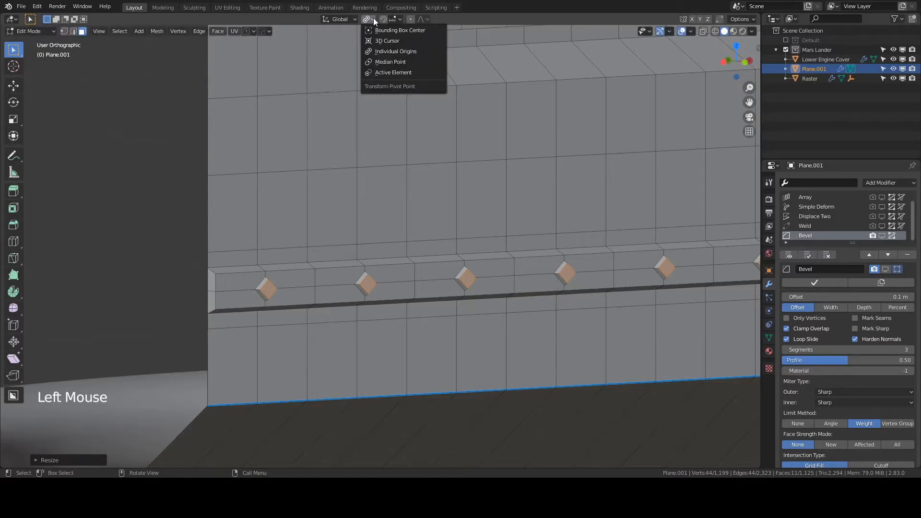
# Return to Object Mode with all modifiers displayed and switch the viewport shading to the glossy red matcap
pyautogui.press('Tab')
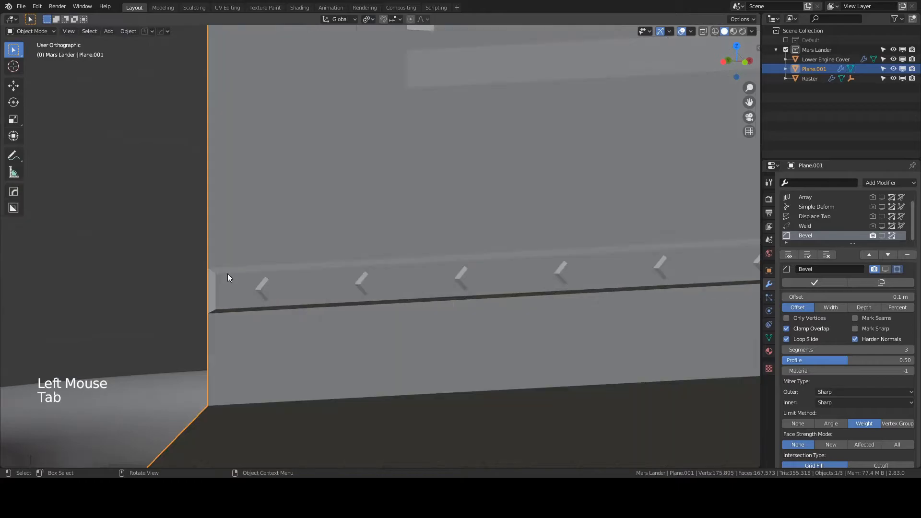
pyautogui.click(788, 255)
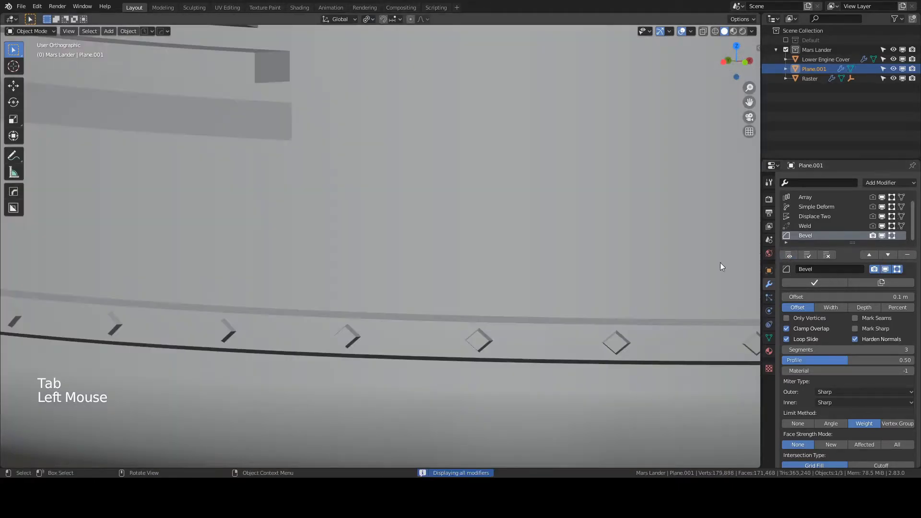
pyautogui.scroll(-4, 525, 272)
pyautogui.moveTo(525, 271); pyautogui.dragTo(523, 254, button='middle')
pyautogui.scroll(1, 522, 254)
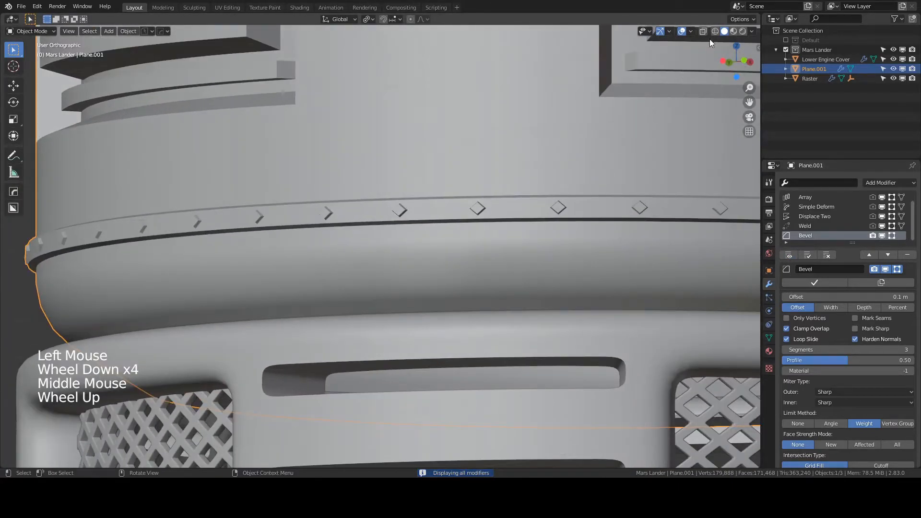
pyautogui.click(749, 32)
pyautogui.click(739, 78)
# Examine the band and its diamond rivets on the curved hull from several angles and distances
pyautogui.scroll(-3, 593, 157)
pyautogui.moveTo(594, 156)
pyautogui.mouseDown(button='middle')
pyautogui.moveTo(594, 146)
pyautogui.moveTo(575, 154)
pyautogui.moveTo(566, 145)
pyautogui.moveTo(452, 433)
pyautogui.mouseUp(button='middle')
pyautogui.scroll(-1, 564, 148)
pyautogui.scroll(4, 556, 151)
pyautogui.keyDown('shift'); pyautogui.scroll(1, 452, 434); pyautogui.keyUp('shift')
pyautogui.scroll(1, 505, 403)
pyautogui.moveTo(506, 402); pyautogui.dragTo(585, 310, button='middle')
pyautogui.scroll(-4, 496, 391)
pyautogui.scroll(2, 634, 329)
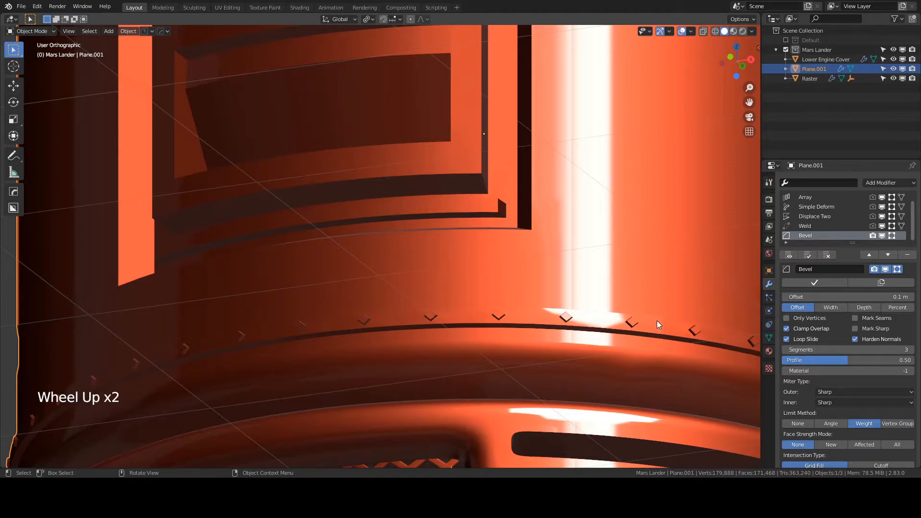
# Hide all modifiers of the upper body and enter Edit Mode with the lower band in view
pyautogui.click(795, 259)
pyautogui.press('Tab')
pyautogui.scroll(-3, 507, 343)
pyautogui.moveTo(507, 343); pyautogui.dragTo(606, 358, button='middle')
pyautogui.scroll(4, 606, 357)
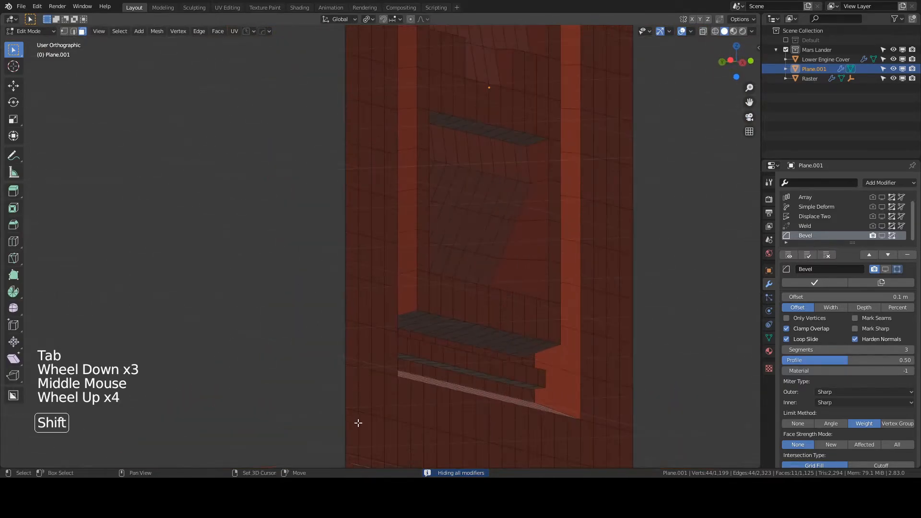
pyautogui.keyDown('shift'); pyautogui.scroll(1, 358, 417); pyautogui.keyUp('shift')
pyautogui.keyDown('shift'); pyautogui.moveTo(357, 417); pyautogui.dragTo(397, 263, button='middle'); pyautogui.keyUp('shift')
# Select the small side faces at both ends of the raised band and delete them
pyautogui.click(393, 357)
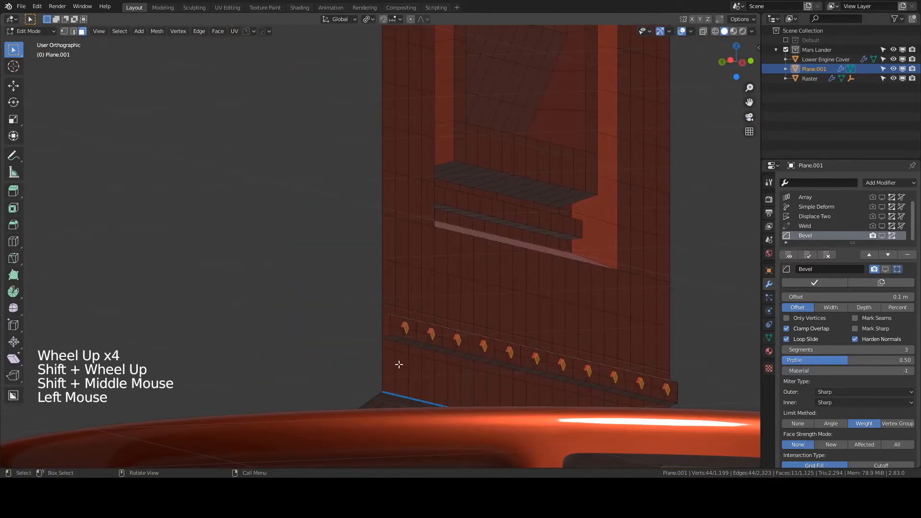
pyautogui.click(389, 321)
pyautogui.keyDown('shift'); pyautogui.click(386, 320); pyautogui.keyUp('shift')
pyautogui.moveTo(385, 322); pyautogui.dragTo(516, 344, button='middle')
pyautogui.keyDown('shift'); pyautogui.click(558, 288); pyautogui.keyUp('shift')
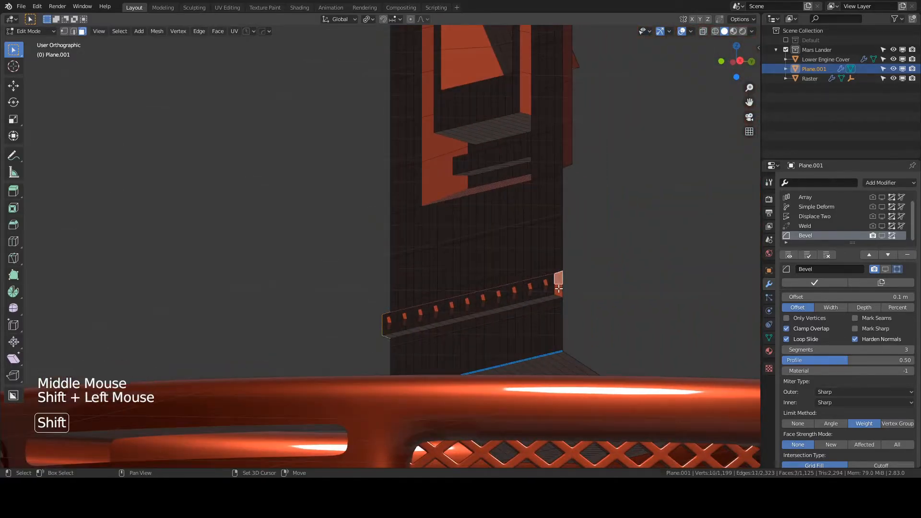
pyautogui.keyDown('shift'); pyautogui.click(557, 287); pyautogui.keyUp('shift')
pyautogui.press('x')
pyautogui.click(552, 286)
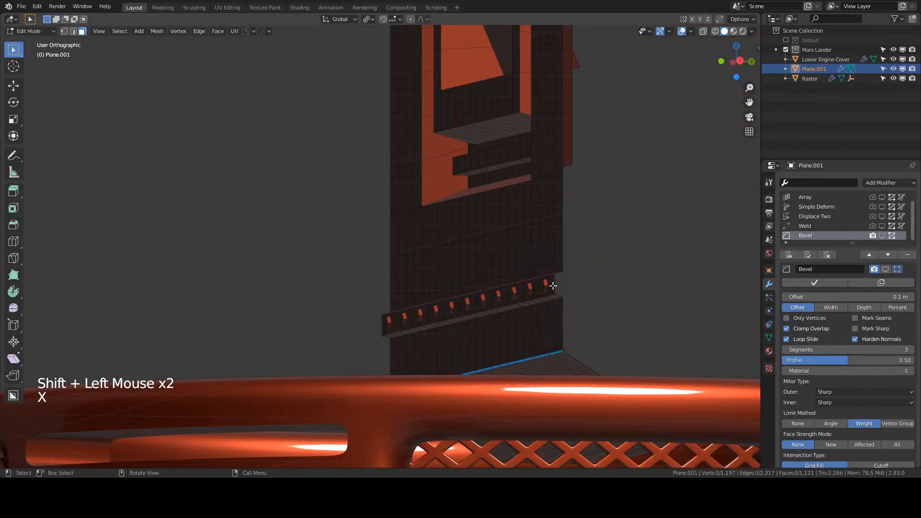
# Return to Object Mode, display all modifiers again and deselect the upper body
pyautogui.press('Tab')
pyautogui.click(788, 254)
pyautogui.scroll(-5, 540, 291)
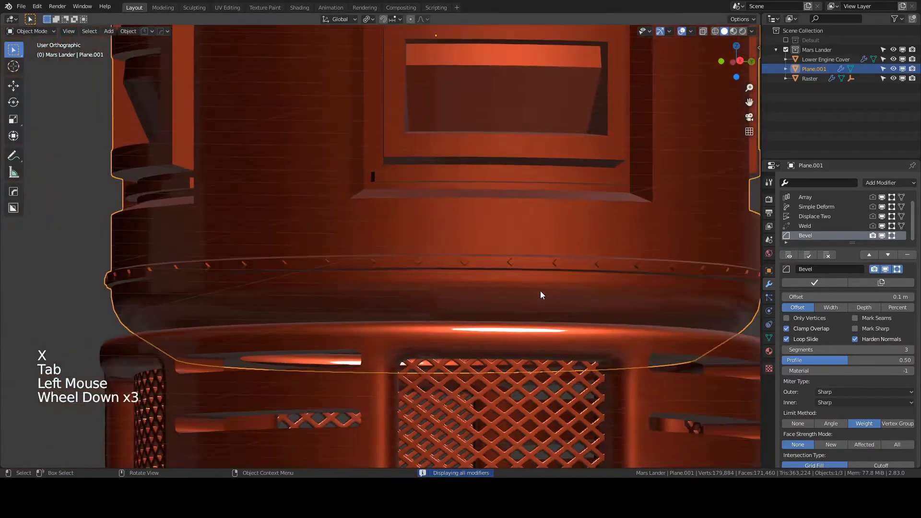
pyautogui.click(670, 278)
# Examine the riveted band and the whole lander from several angles and distances, and reselect the upper body
pyautogui.moveTo(662, 244); pyautogui.dragTo(660, 208, button='middle')
pyautogui.scroll(6, 360, 185)
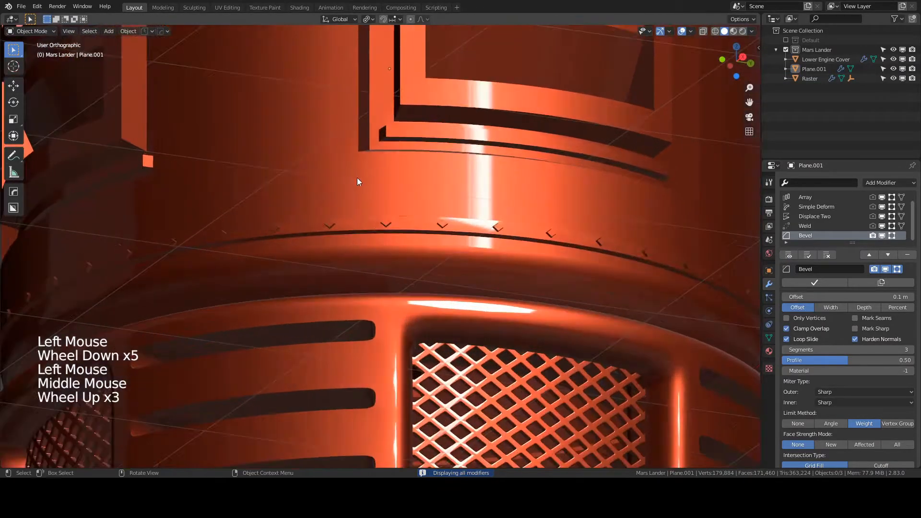
pyautogui.moveTo(395, 180); pyautogui.dragTo(552, 283, button='middle')
pyautogui.scroll(-4, 493, 183)
pyautogui.scroll(-4, 572, 186)
pyautogui.keyDown('shift'); pyautogui.scroll(1, 417, 264); pyautogui.keyUp('shift')
pyautogui.scroll(6, 440, 271)
pyautogui.scroll(-6, 483, 259)
pyautogui.scroll(-1, 552, 284)
pyautogui.keyDown('shift'); pyautogui.moveTo(450, 264); pyautogui.dragTo(484, 271, button='middle'); pyautogui.keyUp('shift')
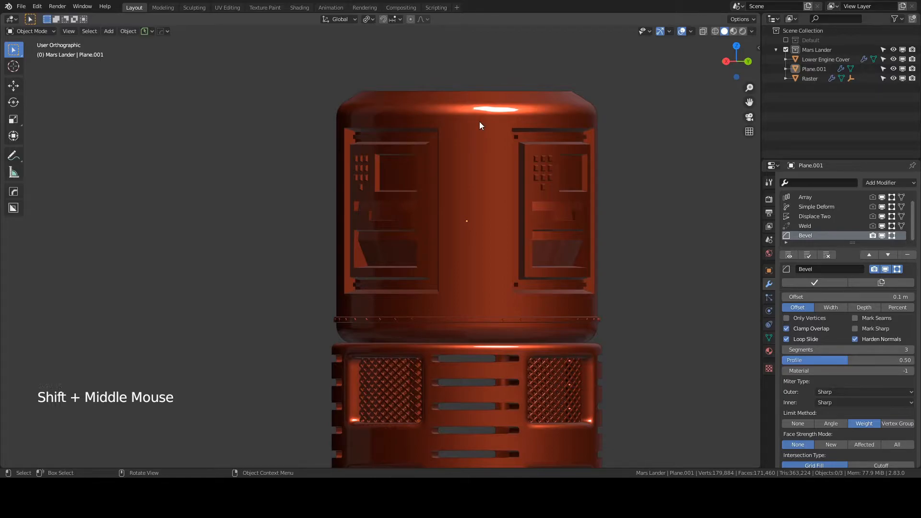
pyautogui.scroll(1, 464, 223)
pyautogui.moveTo(466, 146)
pyautogui.mouseDown(button='middle')
pyautogui.moveTo(496, 163)
pyautogui.moveTo(511, 150)
pyautogui.moveTo(511, 166)
pyautogui.moveTo(477, 150)
pyautogui.mouseUp(button='middle')
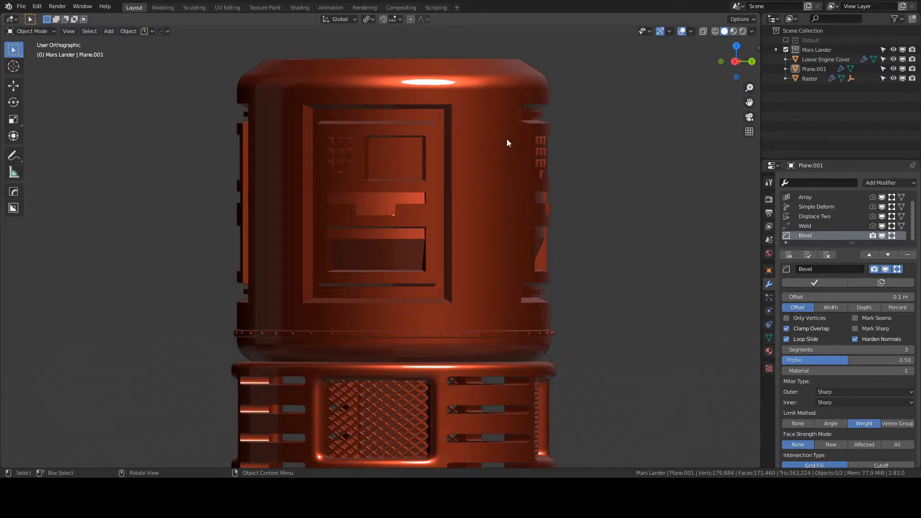
pyautogui.click(414, 93)
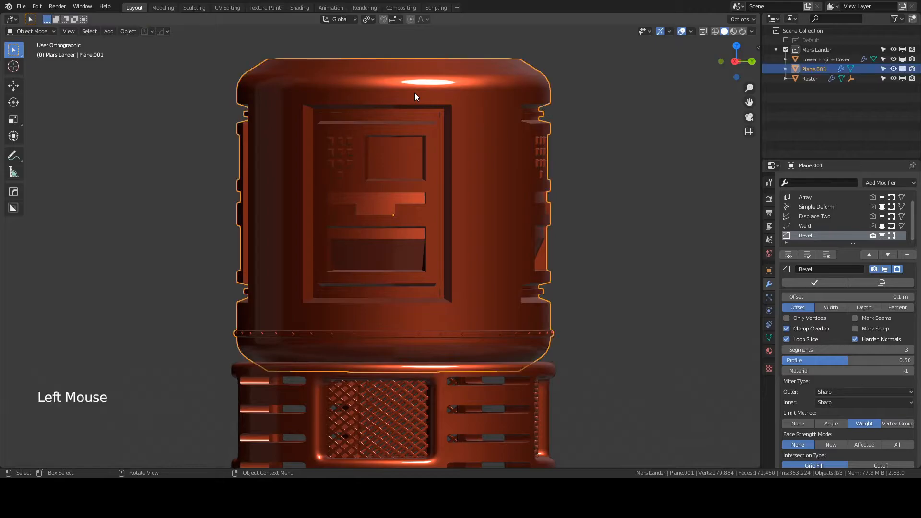
# Enter Edit Mode on the upper body with all its modifiers hidden and its top section in front view
pyautogui.press('Tab')
pyautogui.click(788, 255)
pyautogui.press('KP_1')
pyautogui.press('KP_1')
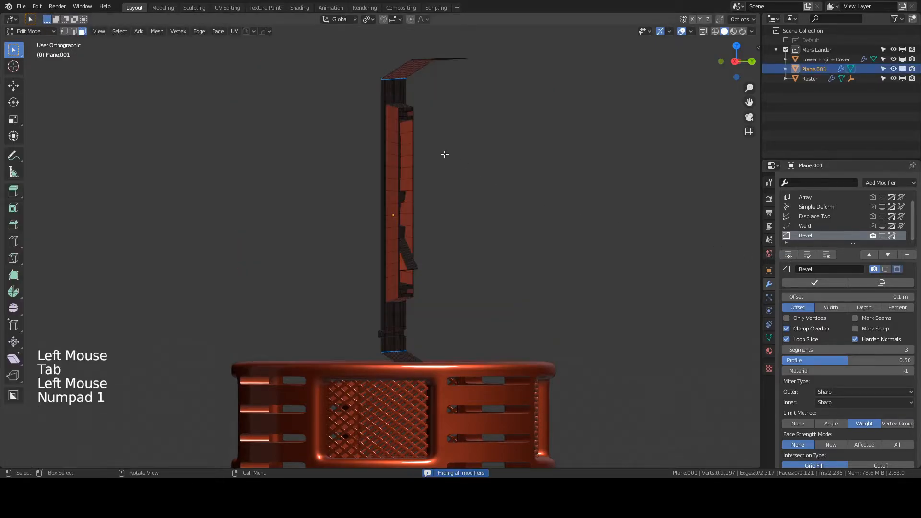
pyautogui.keyDown('shift'); pyautogui.moveTo(379, 127); pyautogui.dragTo(310, 255, button='middle'); pyautogui.keyUp('shift')
pyautogui.scroll(3, 442, 134)
pyautogui.scroll(1, 322, 185)
pyautogui.keyDown('shift'); pyautogui.moveTo(310, 187); pyautogui.dragTo(269, 181, button='middle'); pyautogui.keyUp('shift')
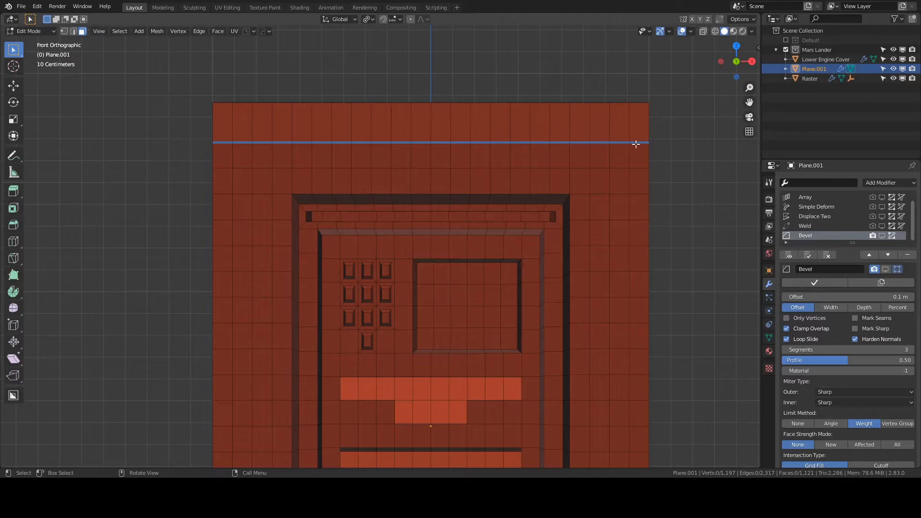
pyautogui.click(789, 254)
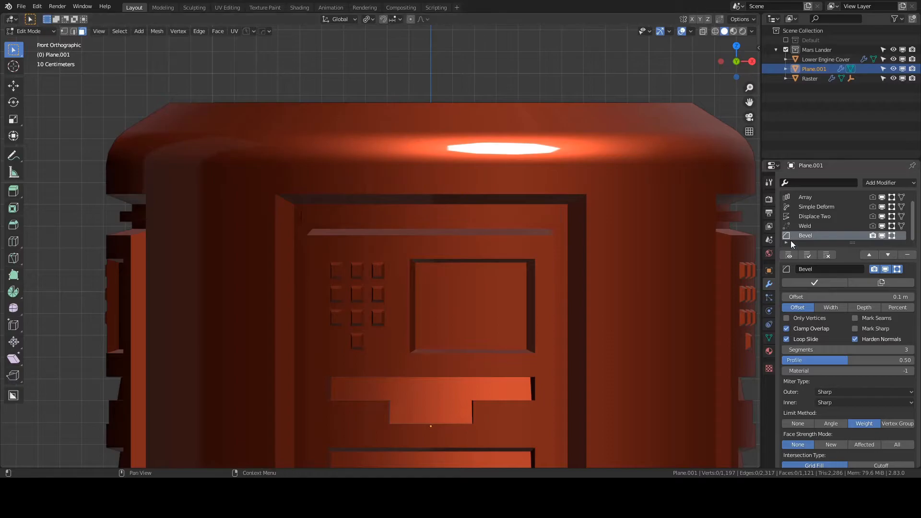
pyautogui.click(788, 257)
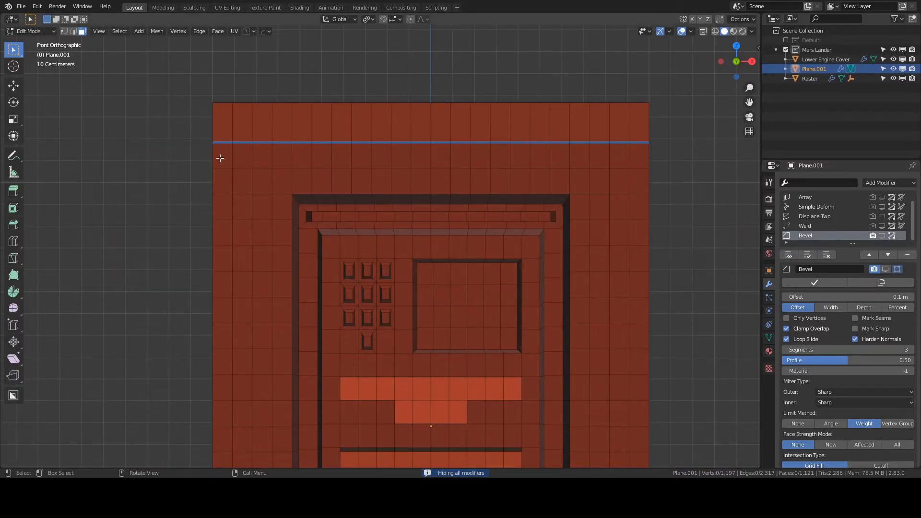
# Add a horizontal loop cut just above the recessed door frame, with an edge slide of 0.5
pyautogui.hotkey('ctrl', 'r')
pyautogui.click(212, 179)
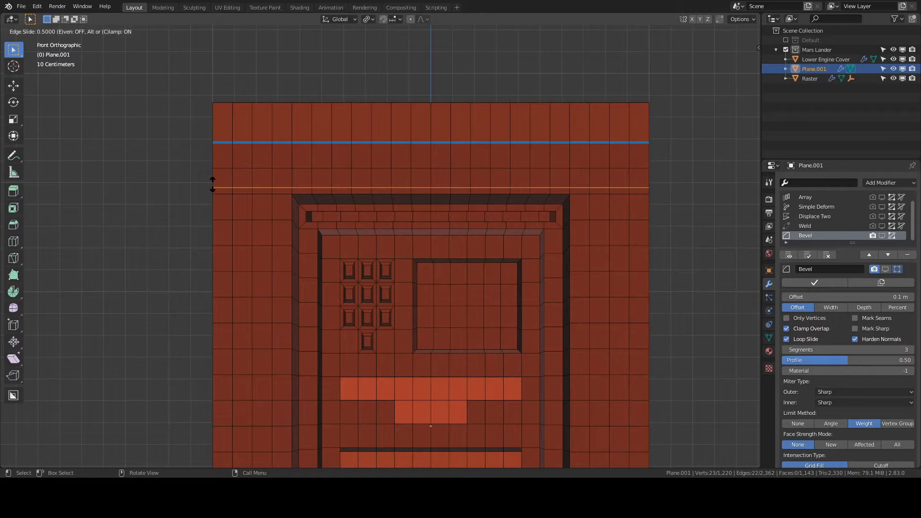
pyautogui.click(213, 184)
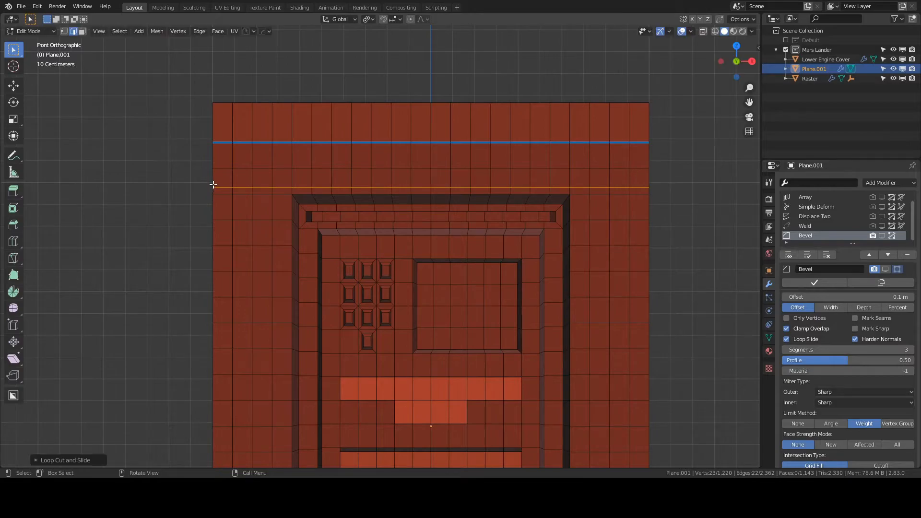
# Select the full row of faces directly above the new loop cut and extrude it outward about 0.025 m along Y
pyautogui.click(82, 32)
pyautogui.click(223, 178)
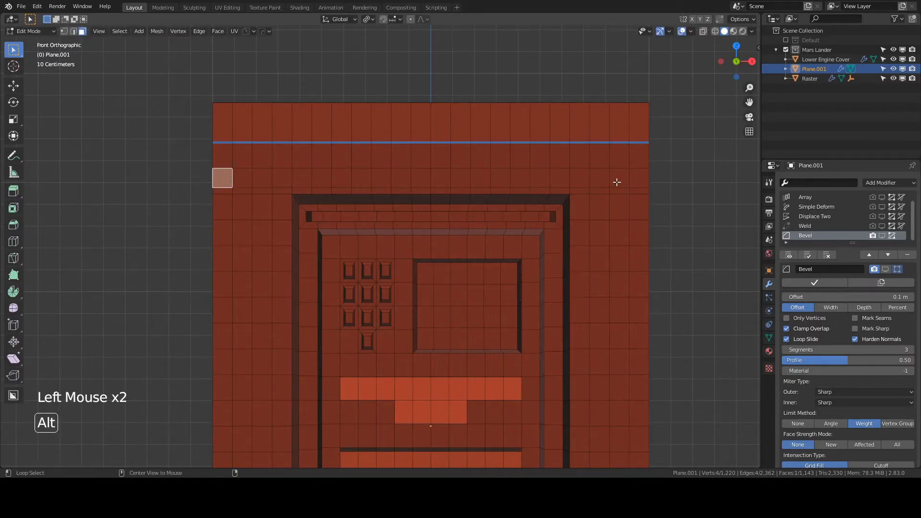
pyautogui.keyDown('alt'); pyautogui.click(582, 178); pyautogui.keyUp('alt')
pyautogui.moveTo(329, 177); pyautogui.dragTo(379, 182, button='middle')
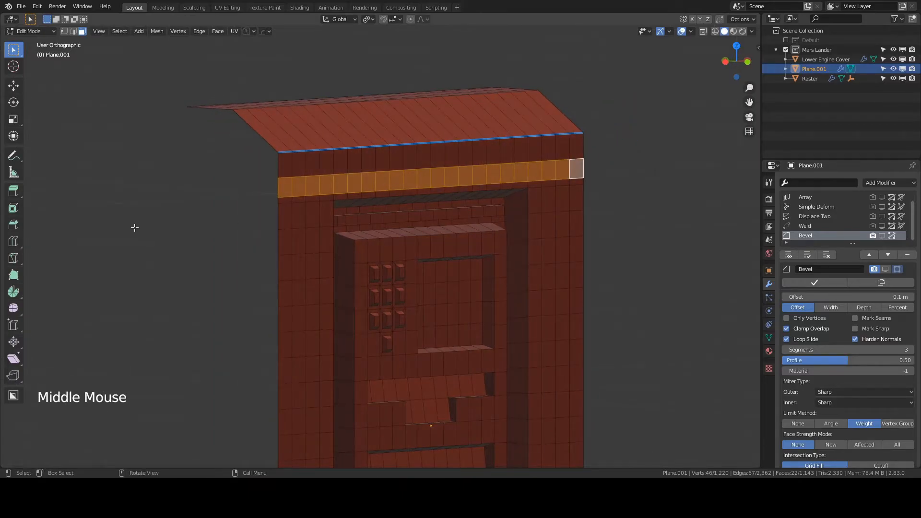
pyautogui.press('e')
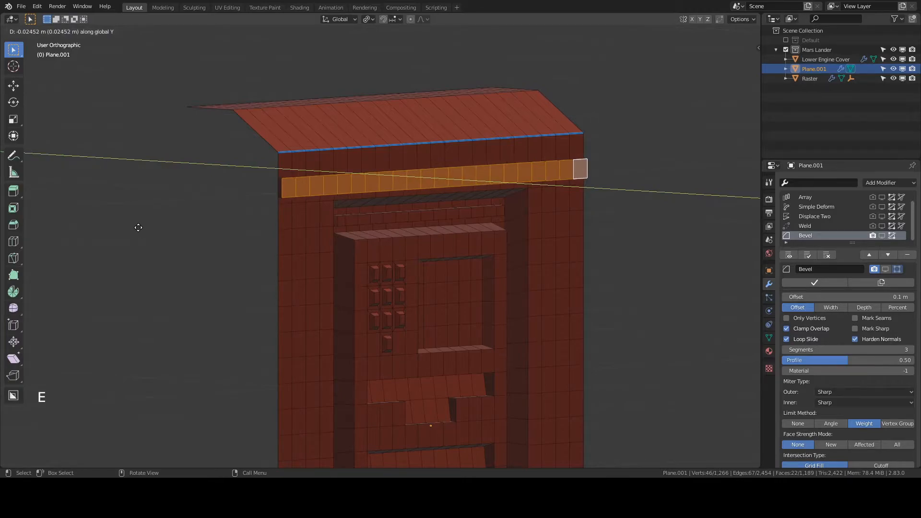
pyautogui.click(139, 227)
# Scale the extruded upper band's front faces down slightly along the global Z axis
pyautogui.press('s')
pyautogui.press('z')
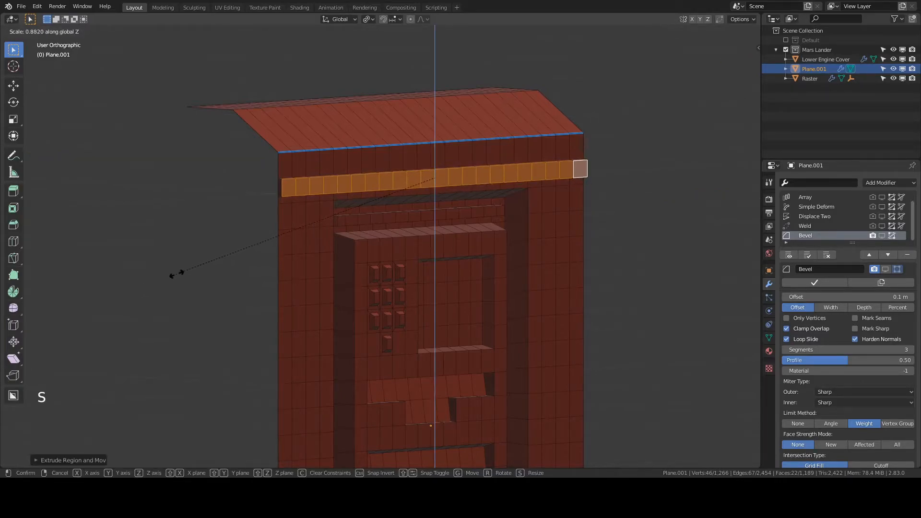
pyautogui.click(216, 259)
# Select the small side faces at both ends of the upper raised band and delete them
pyautogui.scroll(3, 257, 189)
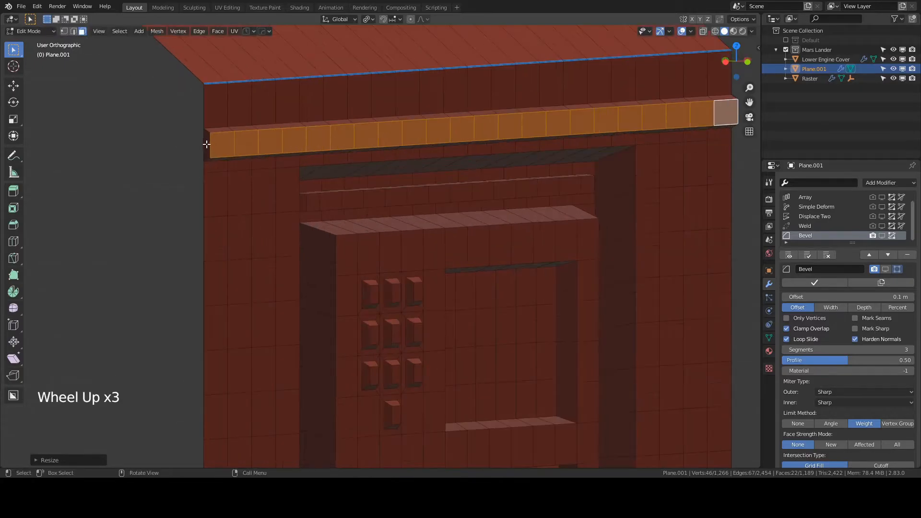
pyautogui.click(207, 143)
pyautogui.moveTo(456, 169); pyautogui.dragTo(386, 175, button='middle')
pyautogui.scroll(-2, 452, 164)
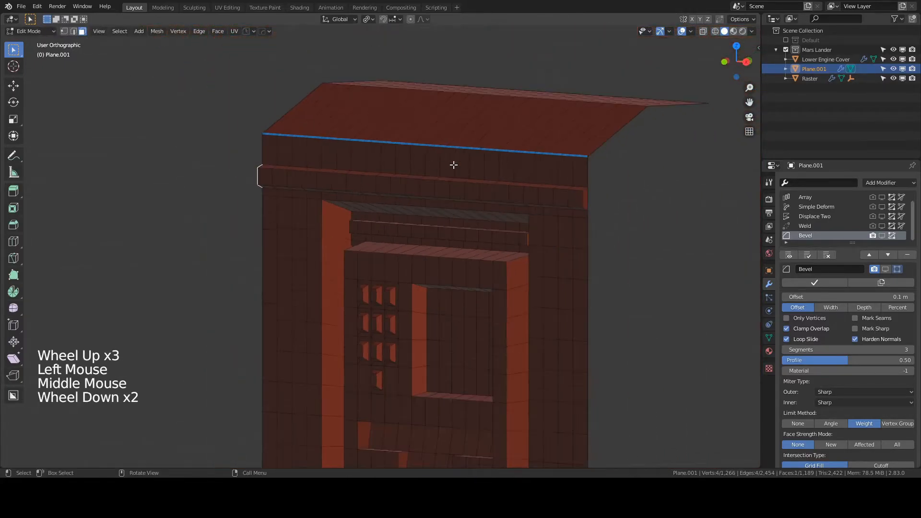
pyautogui.keyDown('shift'); pyautogui.click(584, 198); pyautogui.keyUp('shift')
pyautogui.press('x')
pyautogui.click(273, 197)
# Add a centred horizontal loop cut along the front of the upper raised band
pyautogui.moveTo(264, 200)
pyautogui.mouseDown(button='middle')
pyautogui.moveTo(220, 181)
pyautogui.moveTo(258, 184)
pyautogui.mouseUp(button='middle')
pyautogui.press('KP_1')
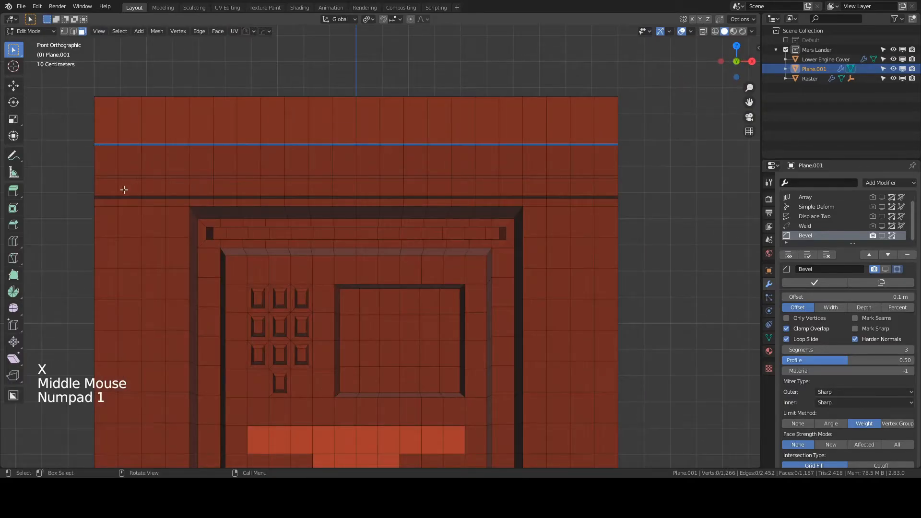
pyautogui.hotkey('ctrl', 'r')
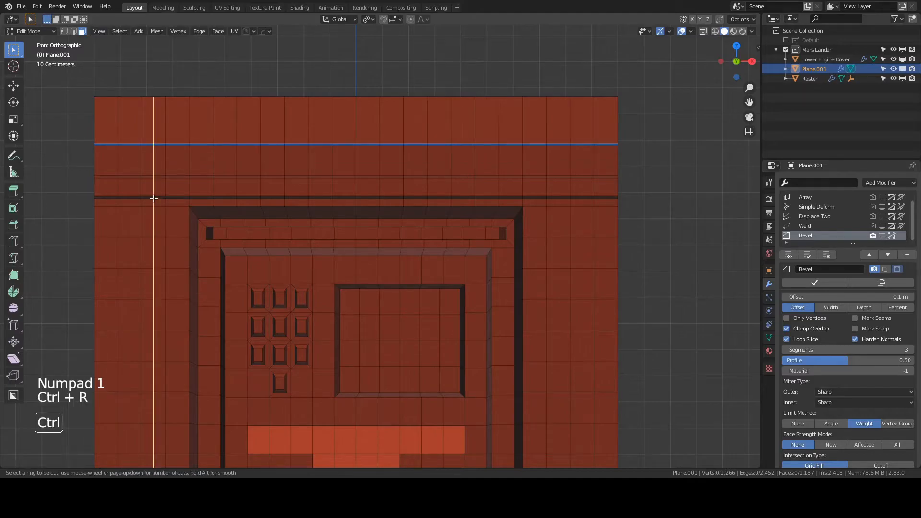
pyautogui.click(260, 188)
pyautogui.rightClick(259, 189)
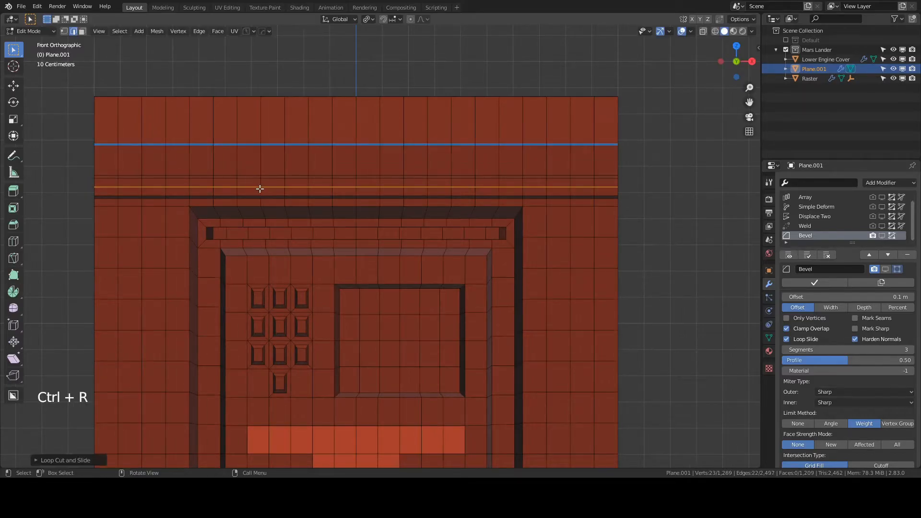
# Select the vertices of the band's centre loop with an end vertex active and apply Checker Deselect
pyautogui.click(64, 31)
pyautogui.click(93, 189)
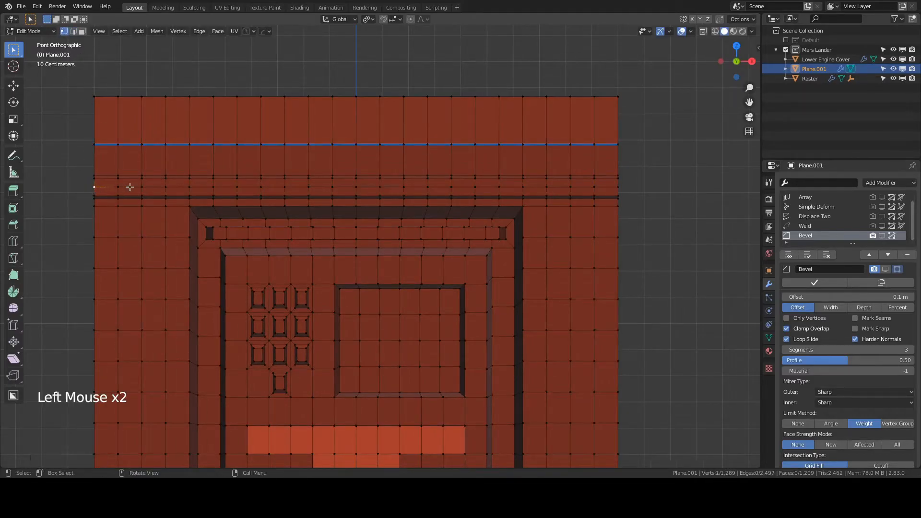
pyautogui.keyDown('alt'); pyautogui.click(109, 187); pyautogui.keyUp('alt')
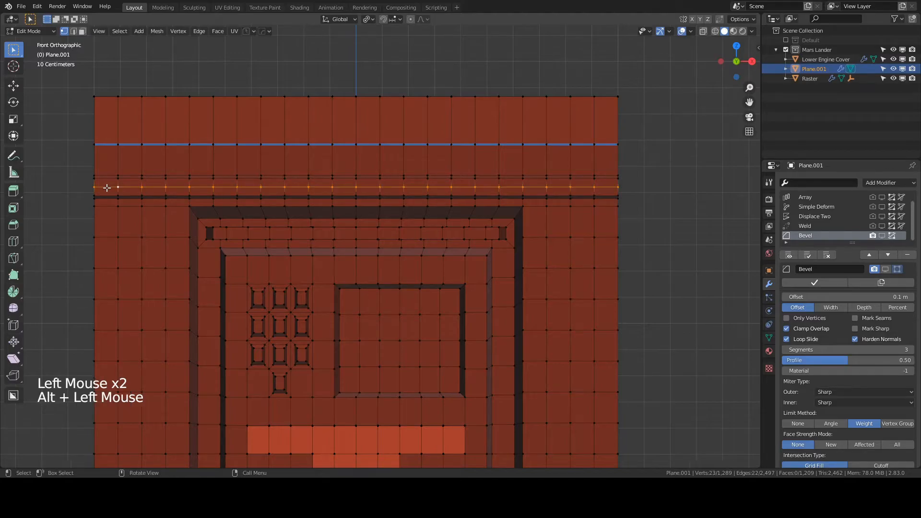
pyautogui.keyDown('shift'); pyautogui.click(96, 187); pyautogui.keyUp('shift')
pyautogui.keyDown('shift'); pyautogui.click(96, 187); pyautogui.keyUp('shift')
pyautogui.moveTo(96, 187); pyautogui.dragTo(135, 190, button='middle')
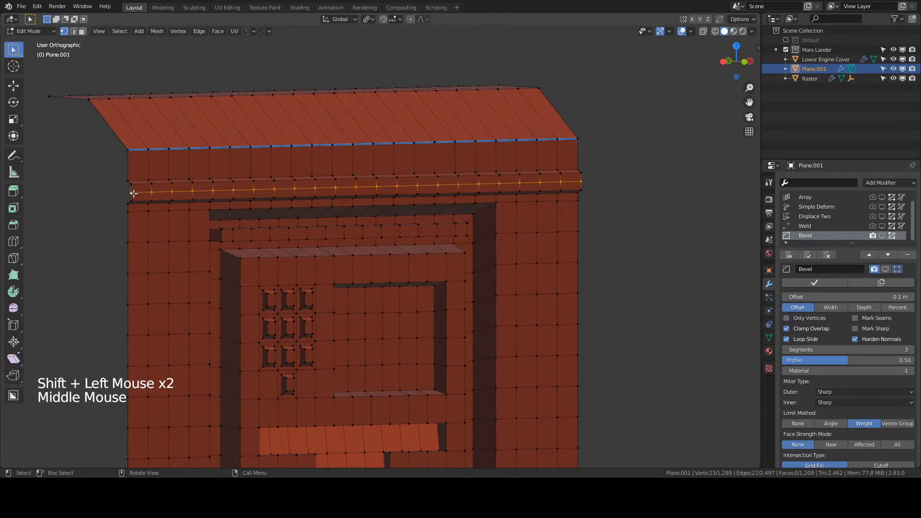
pyautogui.press('KP_1')
pyautogui.click(120, 31)
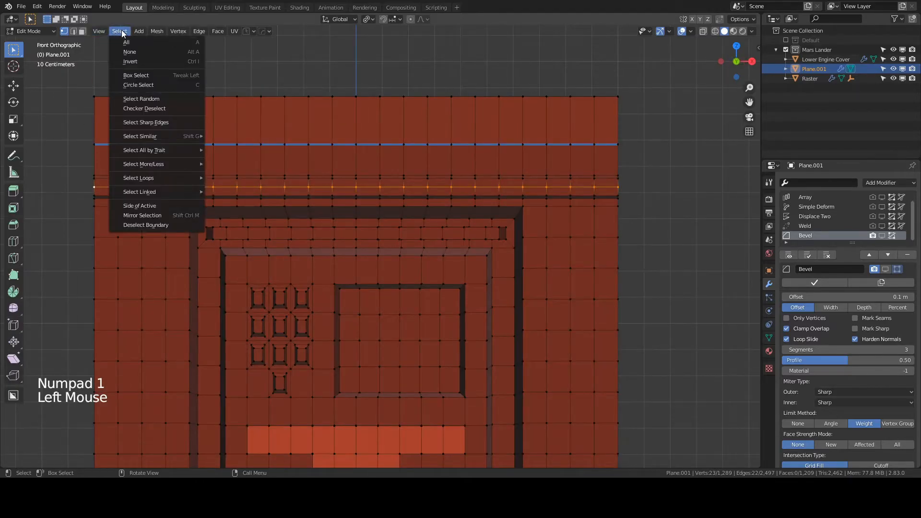
pyautogui.click(129, 108)
# Turn each remaining selected vertex into a small circle with 1 division and a radius of 0.019
pyautogui.moveTo(127, 177); pyautogui.dragTo(262, 169, button='middle')
pyautogui.press('q')
pyautogui.click(141, 197)
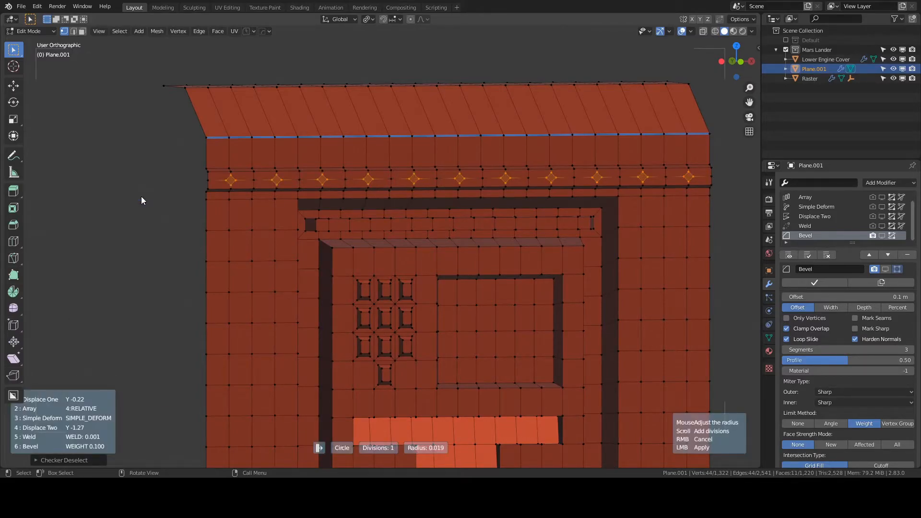
pyautogui.click(141, 196)
# Extrude the small rivet faces outward about 0.009 m in face selection mode and scale them to about 0.8
pyautogui.scroll(-7, 162, 220)
pyautogui.scroll(3, 200, 274)
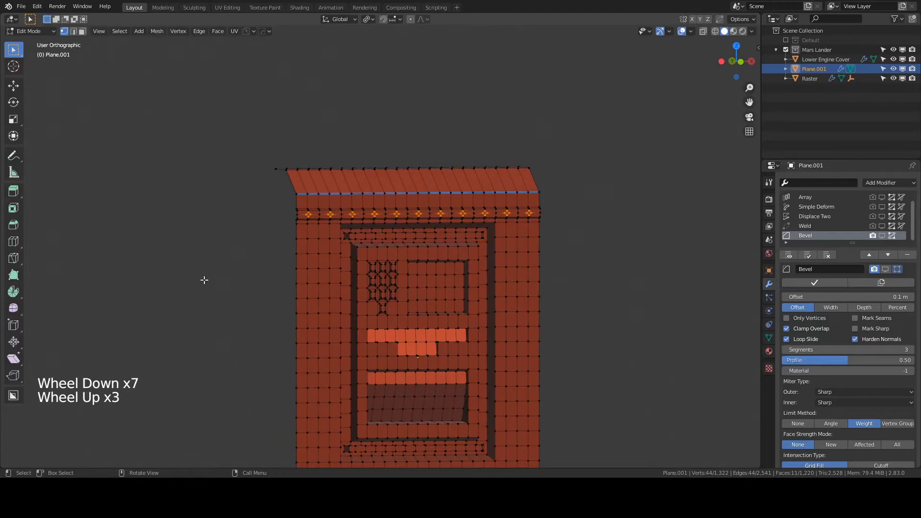
pyautogui.keyDown('shift'); pyautogui.moveTo(200, 274); pyautogui.dragTo(220, 208, button='middle'); pyautogui.keyUp('shift')
pyautogui.keyDown('shift'); pyautogui.scroll(1, 247, 162); pyautogui.keyUp('shift')
pyautogui.scroll(3, 246, 162)
pyautogui.scroll(-2, 241, 159)
pyautogui.moveTo(240, 156); pyautogui.dragTo(282, 351, button='middle')
pyautogui.scroll(1, 269, 216)
pyautogui.scroll(3, 240, 235)
pyautogui.scroll(1, 240, 235)
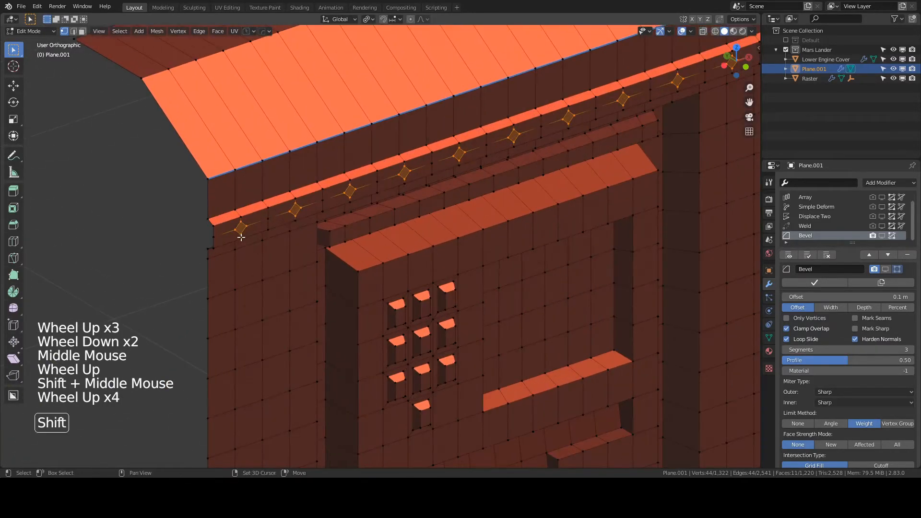
pyautogui.keyDown('shift'); pyautogui.moveTo(240, 236); pyautogui.dragTo(282, 256, button='middle'); pyautogui.keyUp('shift')
pyautogui.click(83, 32)
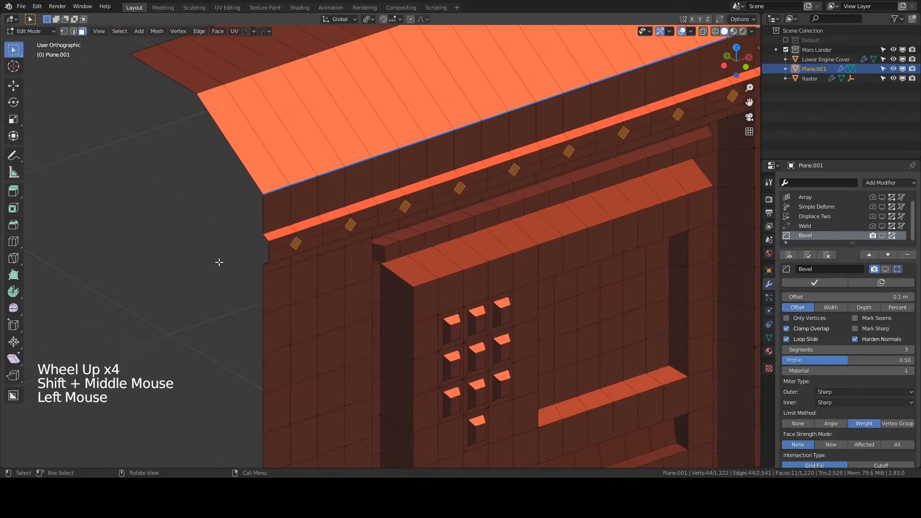
pyautogui.press('e')
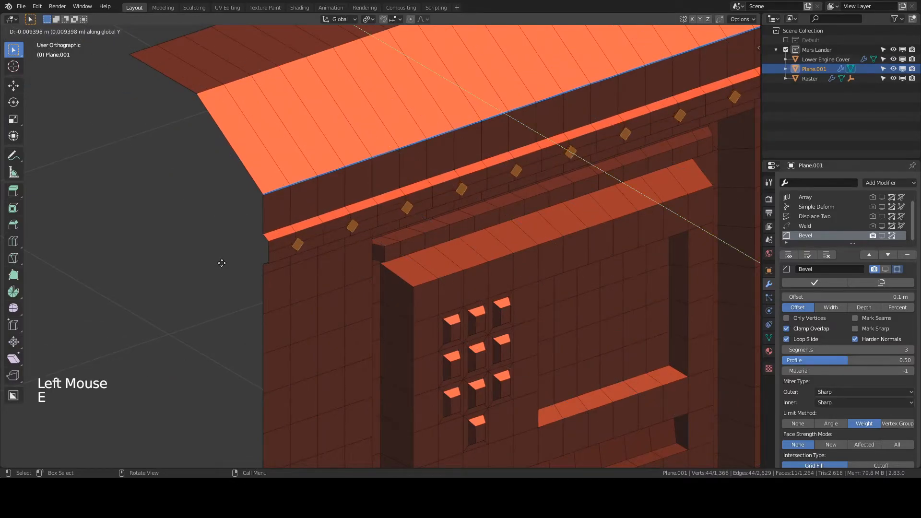
pyautogui.click(216, 277)
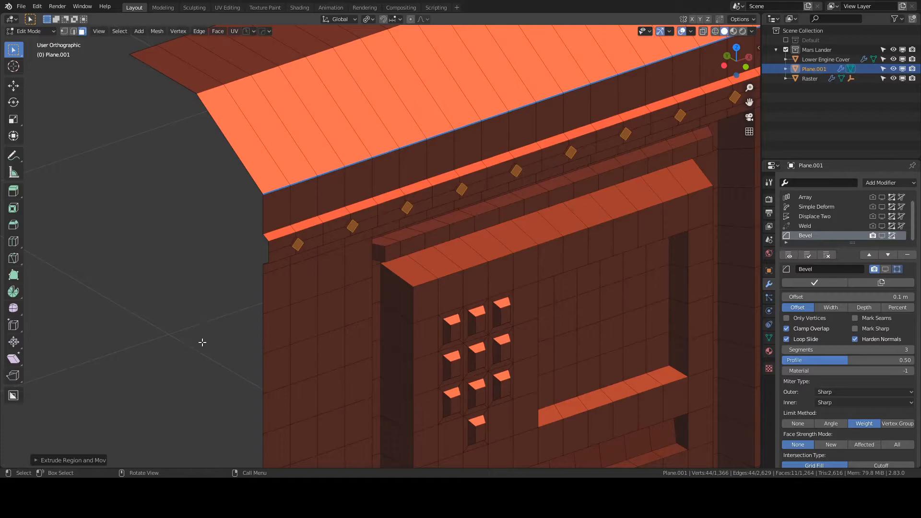
pyautogui.press('s')
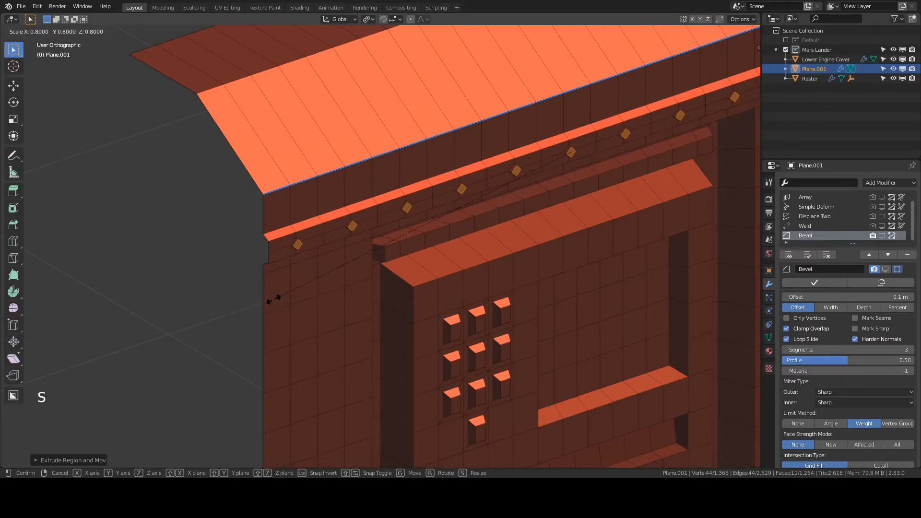
pyautogui.click(273, 298)
# Return to Object Mode, display all modifiers of the upper body and check both riveted bands
pyautogui.press('Tab')
pyautogui.scroll(-3, 281, 215)
pyautogui.moveTo(423, 214); pyautogui.dragTo(431, 196, button='middle')
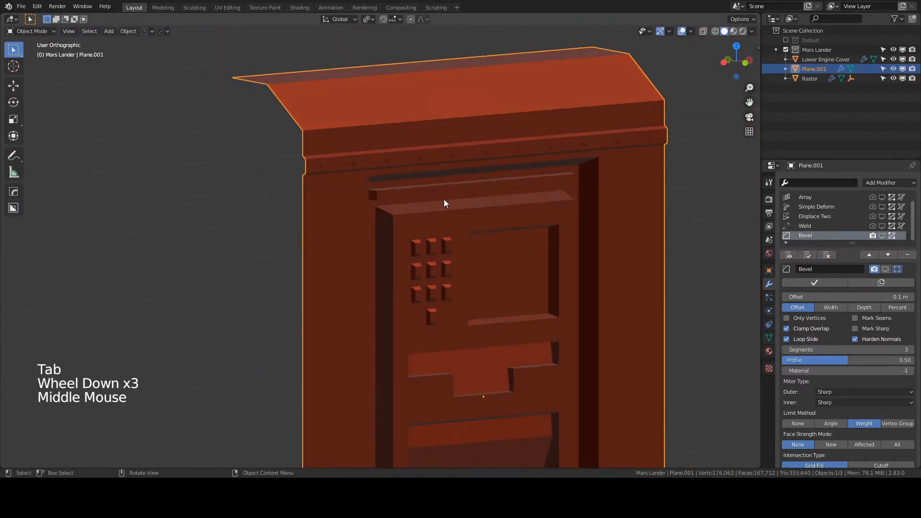
pyautogui.click(788, 255)
pyautogui.scroll(-1, 598, 249)
pyautogui.moveTo(598, 249); pyautogui.dragTo(681, 221, button='middle')
pyautogui.scroll(-4, 630, 235)
pyautogui.moveTo(630, 235); pyautogui.dragTo(593, 281, button='middle')
pyautogui.scroll(-1, 516, 292)
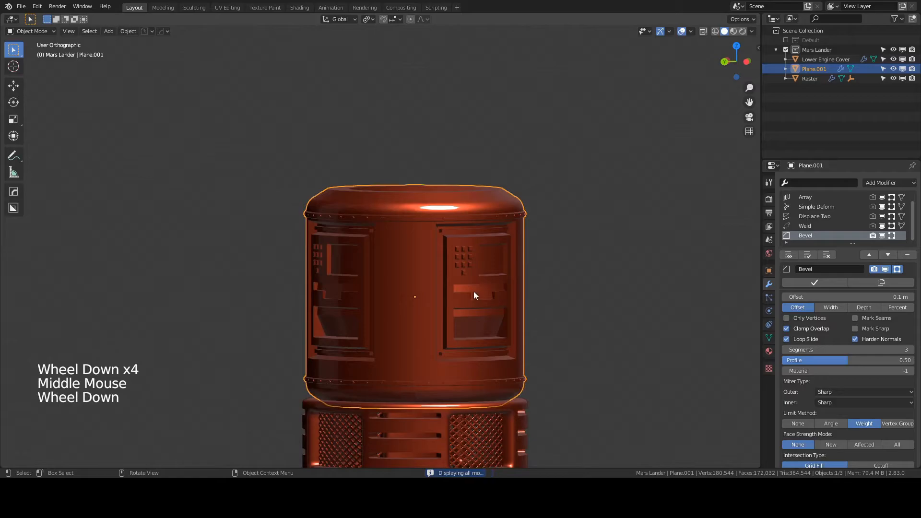
# Save the file and switch the viewport shading's lighting to Studio
pyautogui.hotkey('ctrl', 's')
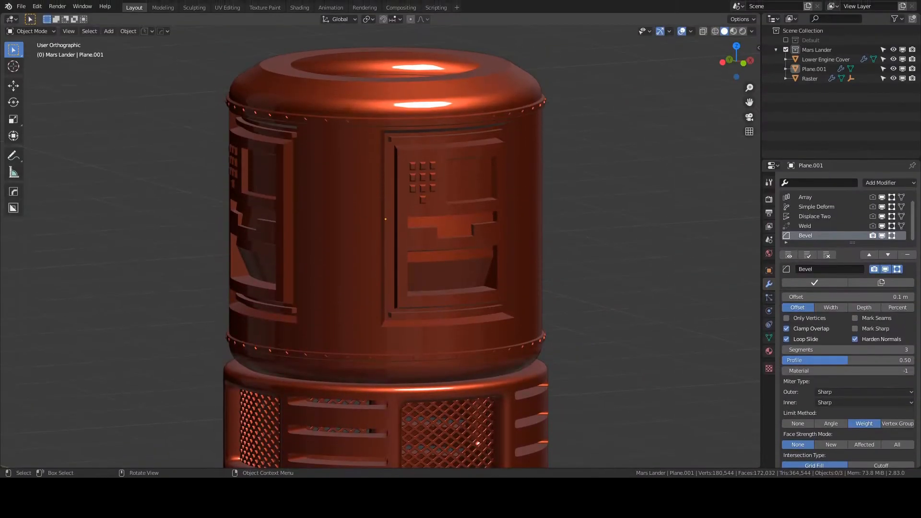
pyautogui.click(751, 31)
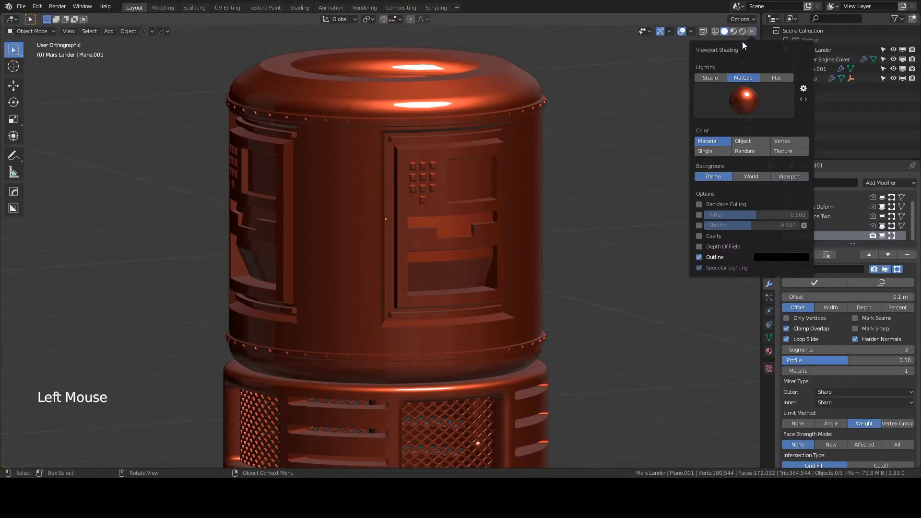
pyautogui.click(715, 76)
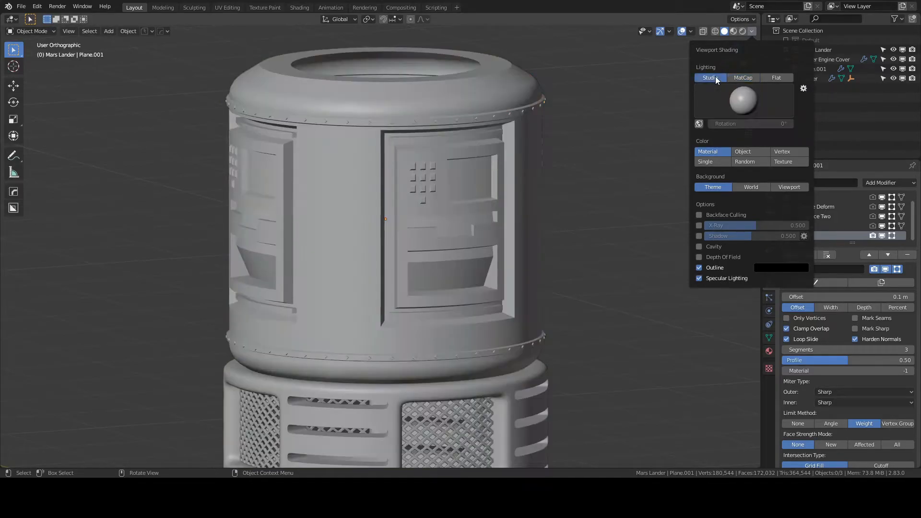
# Select the upper body, hide all its modifiers and enter Edit Mode in front view with face selection
pyautogui.click(381, 111)
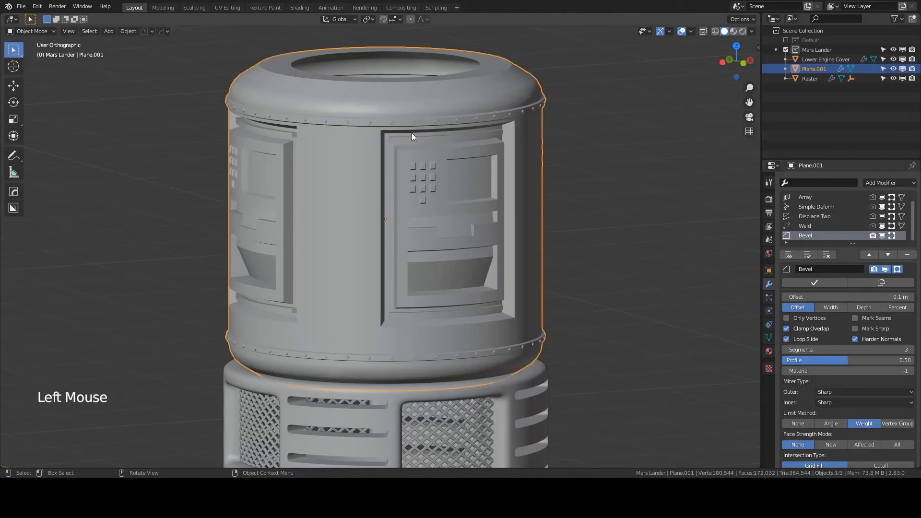
pyautogui.click(788, 255)
pyautogui.press('KP_1')
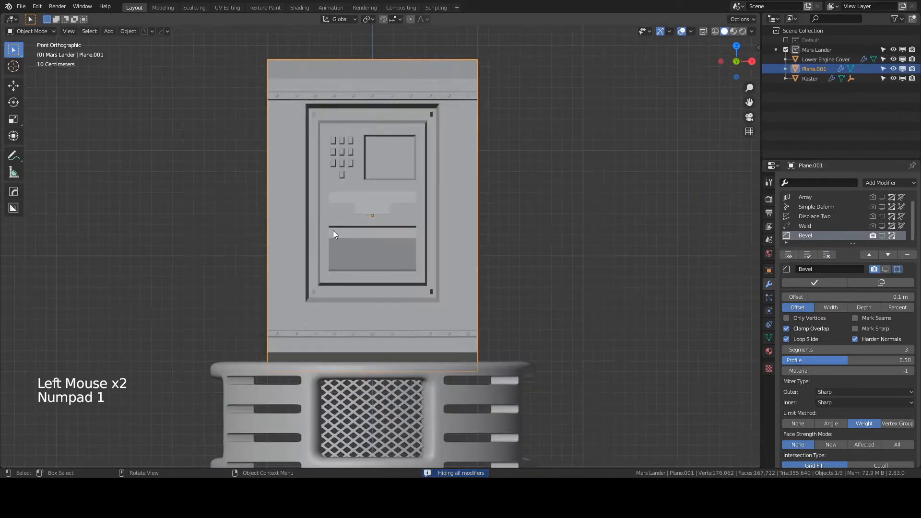
pyautogui.press('Tab')
pyautogui.keyDown('shift'); pyautogui.moveTo(272, 243); pyautogui.dragTo(376, 228, button='middle'); pyautogui.keyUp('shift')
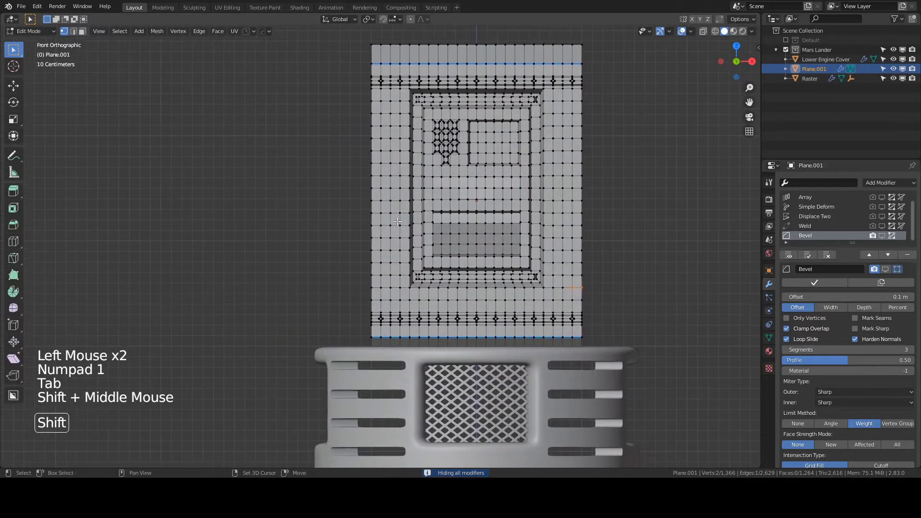
pyautogui.click(83, 32)
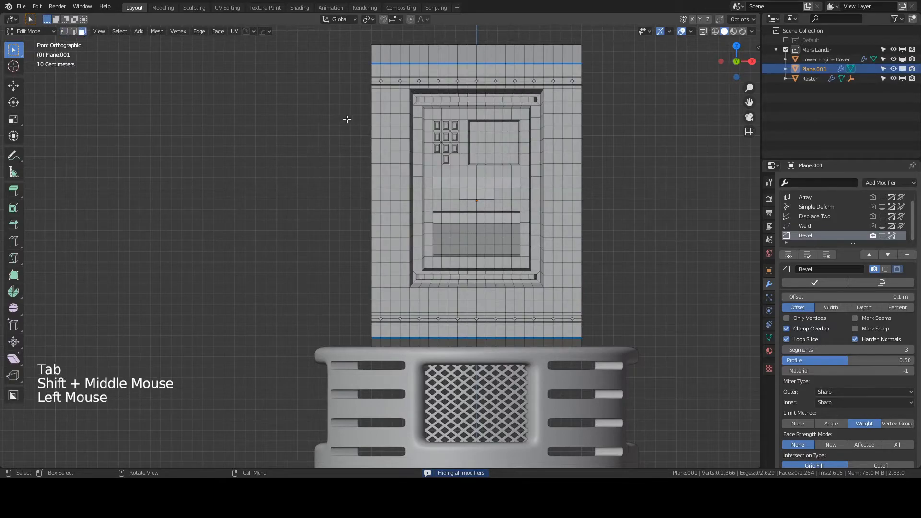
# Select stepped columns of faces along both outer edges of the upper body panel, two faces wide at mid-height and one face wide beyond
pyautogui.press('b')
pyautogui.moveTo(366, 107); pyautogui.dragTo(387, 197)
pyautogui.press('b')
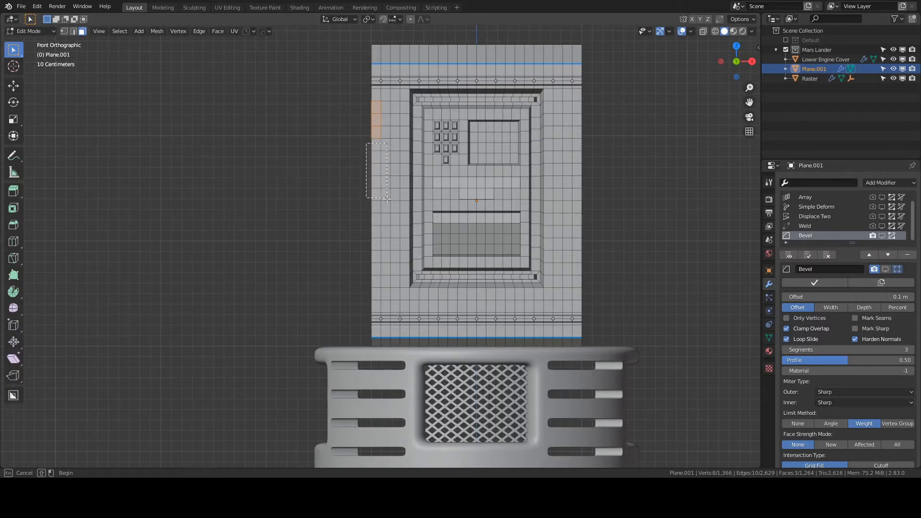
pyautogui.moveTo(386, 232); pyautogui.dragTo(378, 261)
pyautogui.press('b')
pyautogui.press('b')
pyautogui.moveTo(590, 101); pyautogui.dragTo(566, 235)
pyautogui.press('b')
pyautogui.press('b')
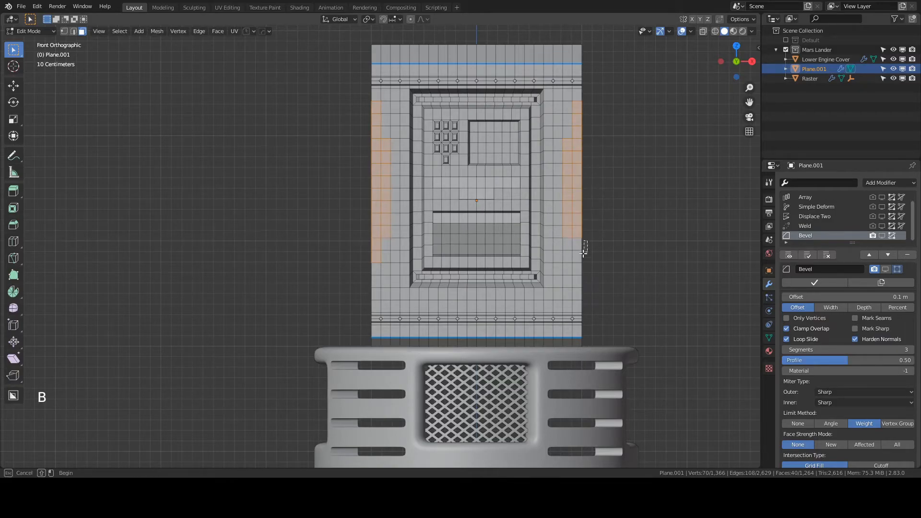
pyautogui.moveTo(575, 262); pyautogui.dragTo(575, 262)
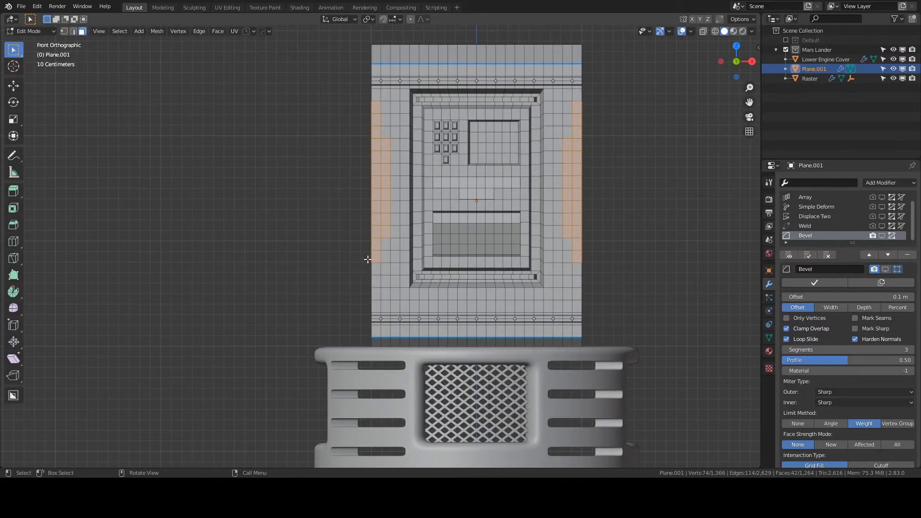
# Extend the face selection downward on both edges and deselect stray faces so the two stepped shapes match
pyautogui.press('b')
pyautogui.moveTo(357, 238); pyautogui.dragTo(392, 249)
pyautogui.press('b')
pyautogui.moveTo(563, 235); pyautogui.dragTo(577, 275)
pyautogui.press('b')
pyautogui.press('b')
pyautogui.moveTo(385, 264); pyautogui.dragTo(372, 272)
pyautogui.keyDown('shift'); pyautogui.click(386, 282); pyautogui.keyUp('shift')
pyautogui.keyDown('shift'); pyautogui.click(386, 282); pyautogui.keyUp('shift')
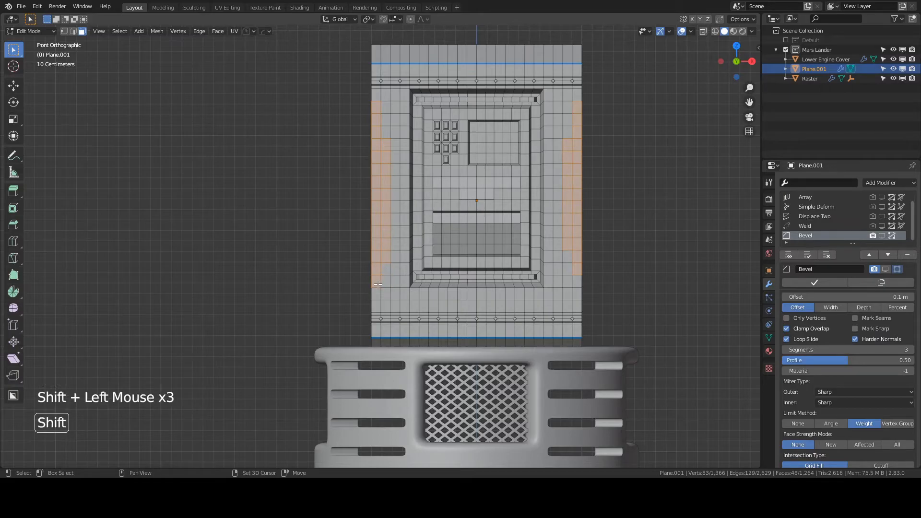
pyautogui.keyDown('shift'); pyautogui.click(383, 257); pyautogui.keyUp('shift')
# Extrude the selected edge faces outward about 0.076 m along Y and pull them back about 0.019 m
pyautogui.moveTo(321, 226); pyautogui.dragTo(367, 238, button='middle')
pyautogui.press('e')
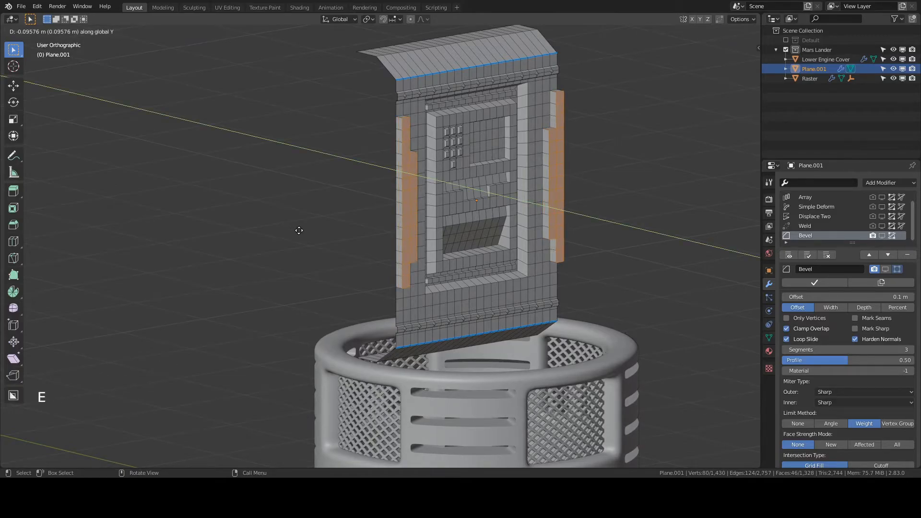
pyautogui.click(298, 230)
pyautogui.moveTo(298, 230); pyautogui.dragTo(359, 228, button='middle')
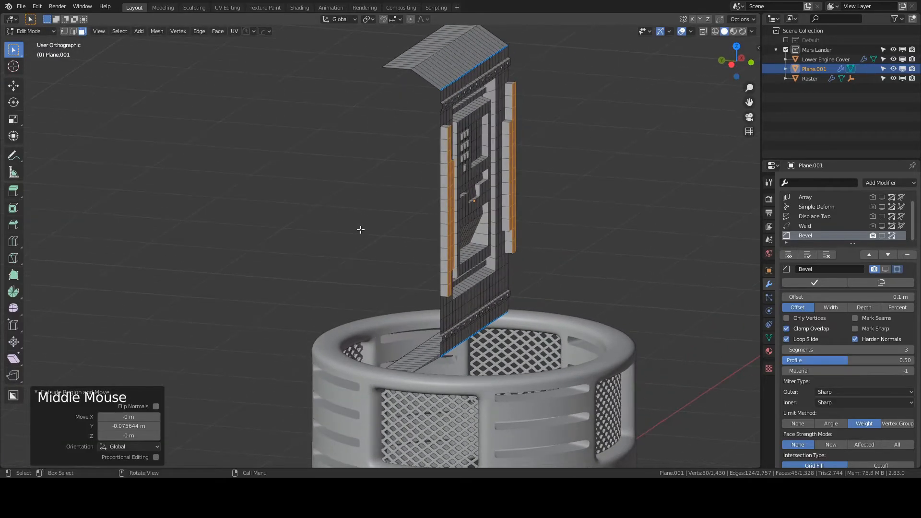
pyautogui.press('g')
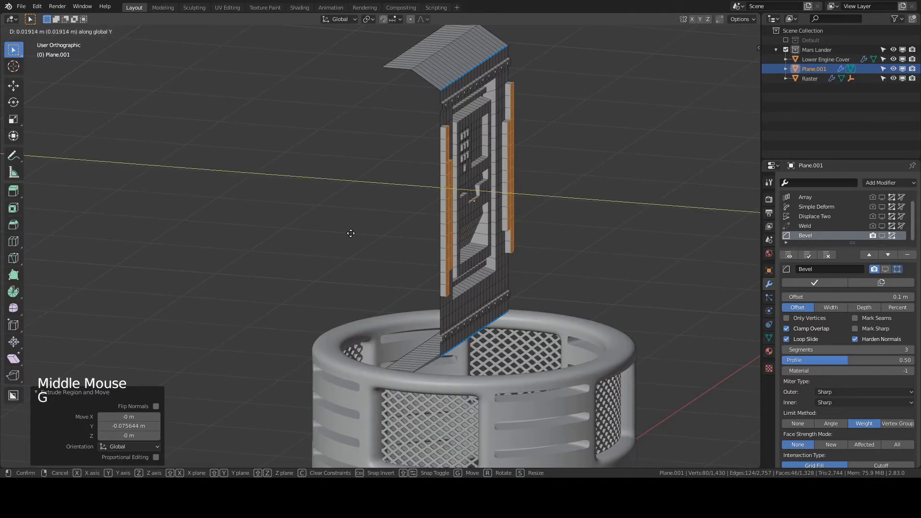
pyautogui.click(350, 233)
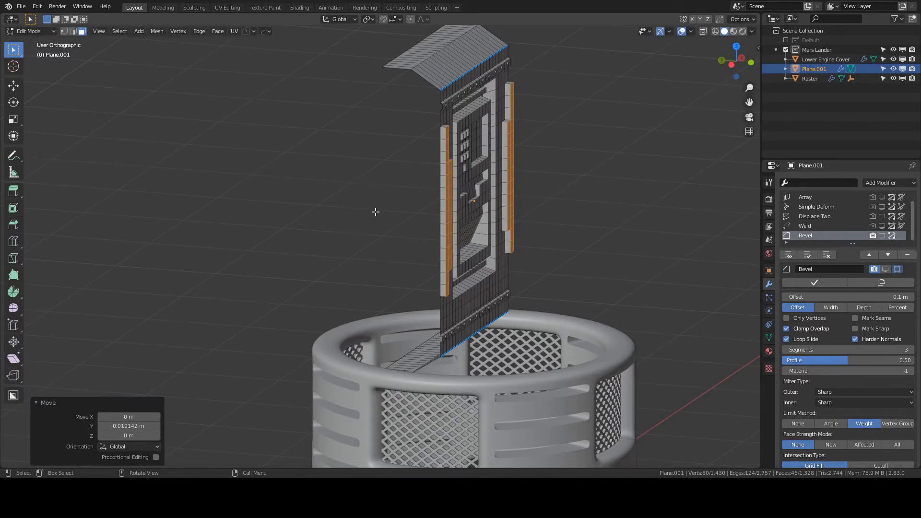
# Scale the extruded front faces to about 0.924 along Z in front view to slope the blocks' ends
pyautogui.press('KP_1')
pyautogui.click(368, 19)
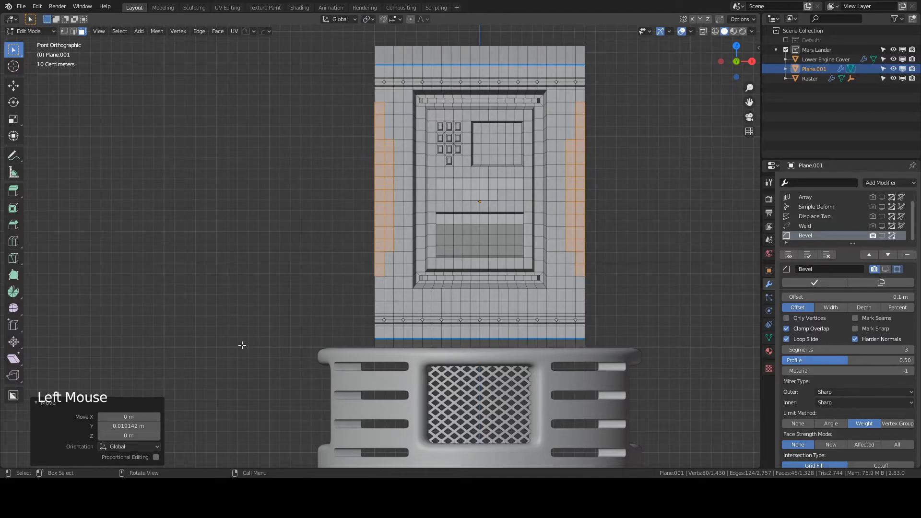
pyautogui.press('s')
pyautogui.press('z')
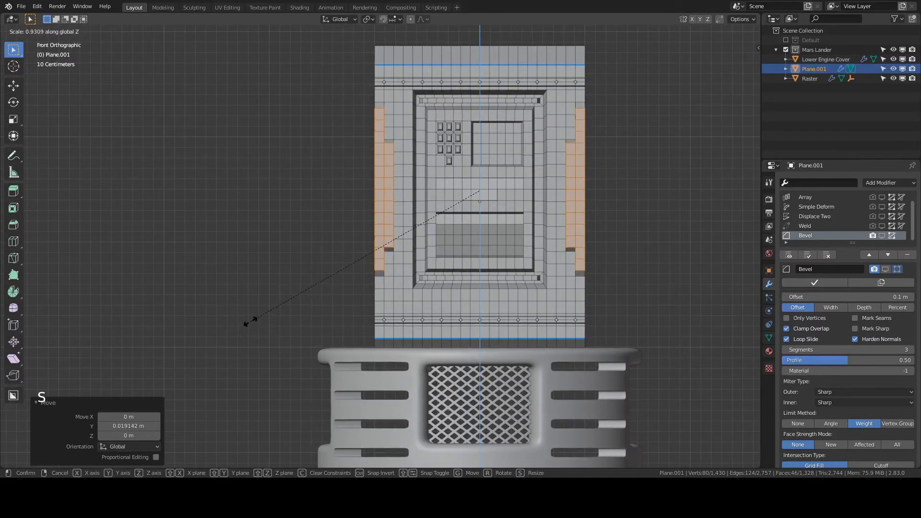
pyautogui.click(251, 318)
# Select the inner vertical front edges of the left raised block's upper, middle and lower sections in edge selection mode
pyautogui.moveTo(312, 247); pyautogui.dragTo(269, 249, button='middle')
pyautogui.click(74, 32)
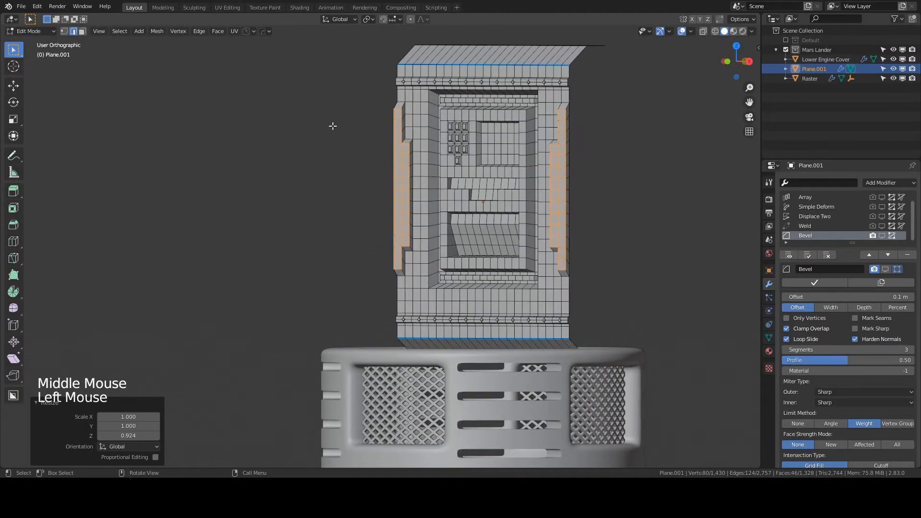
pyautogui.click(401, 116)
pyautogui.keyDown('ctrl'); pyautogui.click(403, 137); pyautogui.keyUp('ctrl')
pyautogui.keyDown('shift'); pyautogui.click(409, 149); pyautogui.keyUp('shift')
pyautogui.keyDown('ctrl'); pyautogui.click(407, 237); pyautogui.keyUp('ctrl')
pyautogui.keyDown('shift'); pyautogui.click(402, 266); pyautogui.keyUp('shift')
pyautogui.keyDown('ctrl'); pyautogui.click(402, 267); pyautogui.keyUp('ctrl')
# Add the right raised block's inner vertical front edges and scale the selection to about 1.054 along X in front view
pyautogui.moveTo(489, 158); pyautogui.dragTo(584, 145, button='middle')
pyautogui.keyDown('shift'); pyautogui.click(550, 120); pyautogui.keyUp('shift')
pyautogui.keyDown('ctrl'); pyautogui.click(550, 142); pyautogui.keyUp('ctrl')
pyautogui.keyDown('shift'); pyautogui.click(542, 153); pyautogui.keyUp('shift')
pyautogui.keyDown('ctrl'); pyautogui.click(544, 248); pyautogui.keyUp('ctrl')
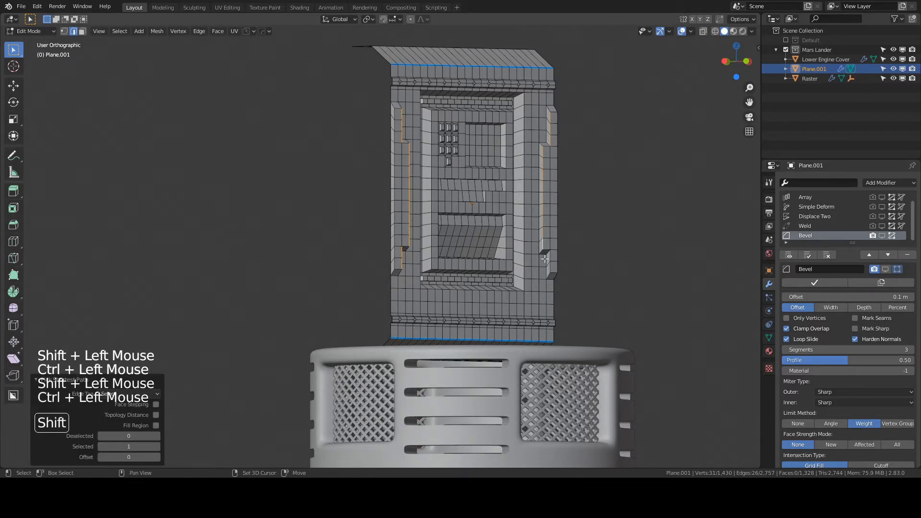
pyautogui.keyDown('shift'); pyautogui.click(548, 259); pyautogui.keyUp('shift')
pyautogui.keyDown('ctrl'); pyautogui.click(547, 266); pyautogui.keyUp('ctrl')
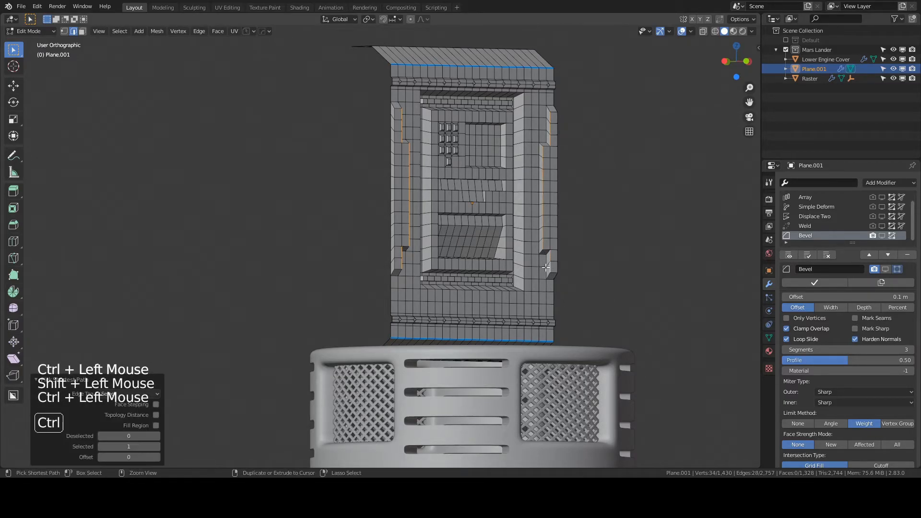
pyautogui.moveTo(431, 238); pyautogui.dragTo(355, 242, button='middle')
pyautogui.press('KP_1')
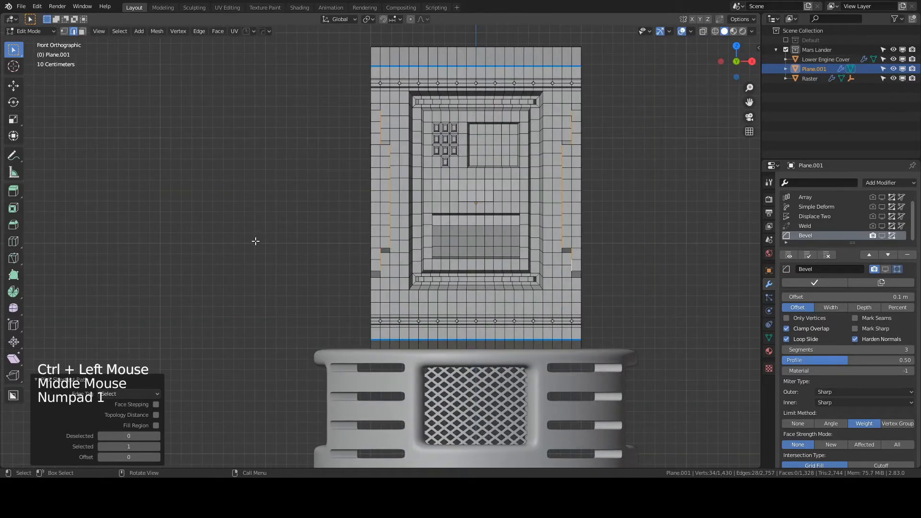
pyautogui.press('s')
pyautogui.press('x')
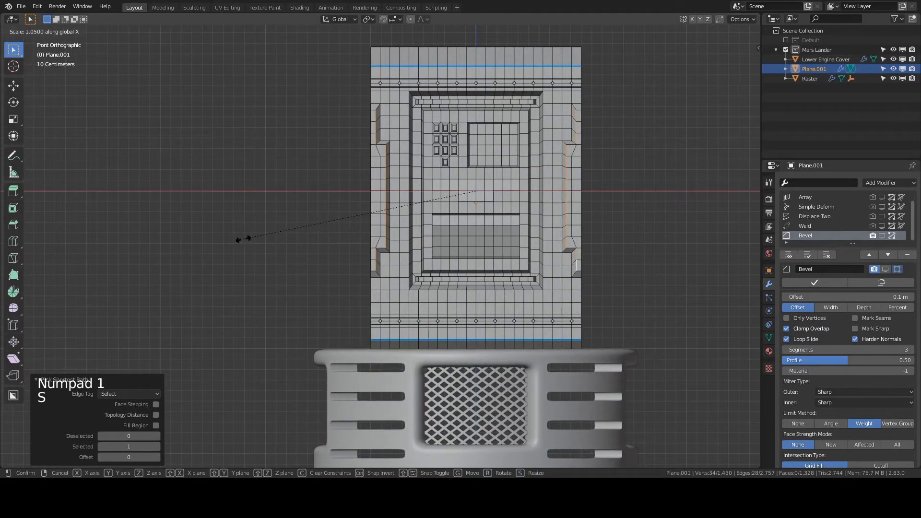
pyautogui.click(242, 239)
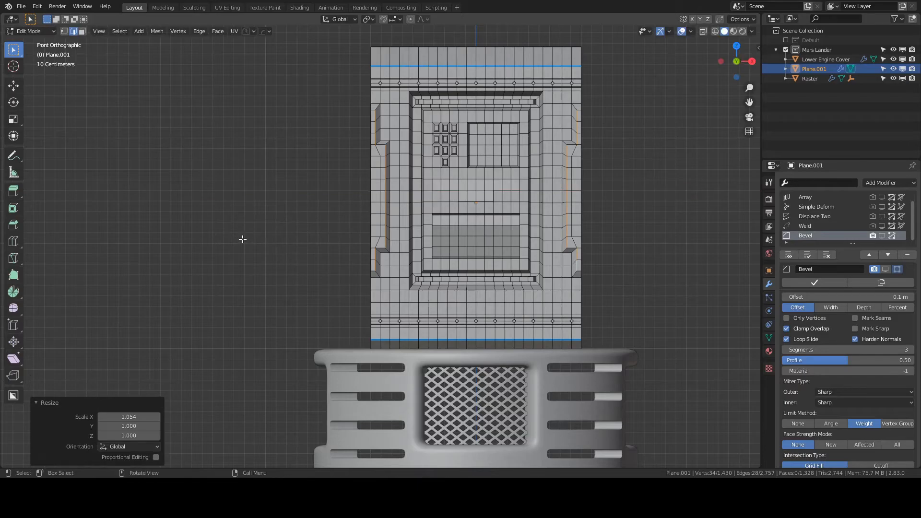
# Return to Object Mode, display all modifiers of the upper body and check the raised blocks between the panels
pyautogui.press('Tab')
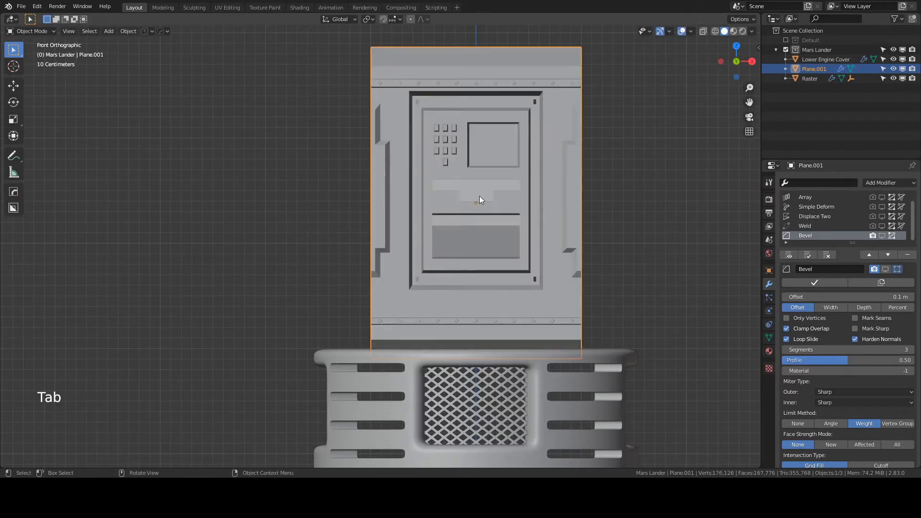
pyautogui.click(789, 254)
pyautogui.moveTo(482, 191); pyautogui.dragTo(431, 186, button='middle')
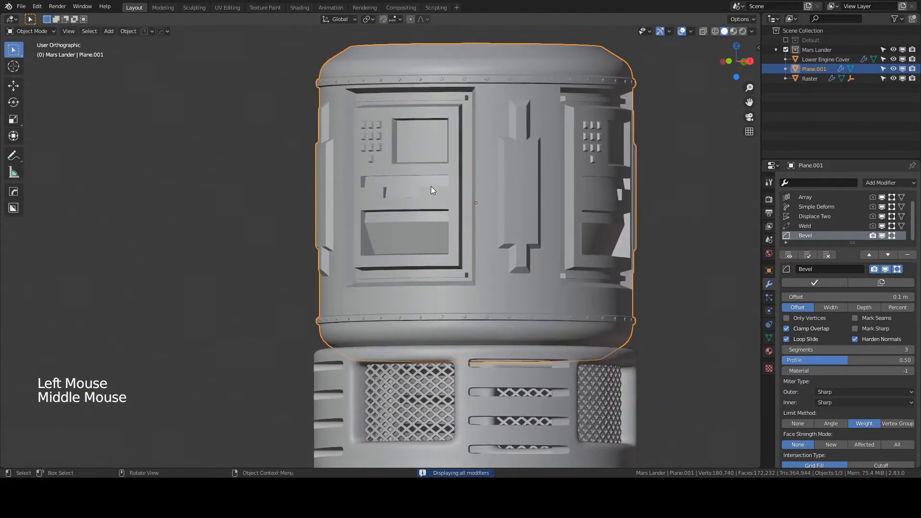
pyautogui.moveTo(515, 227); pyautogui.dragTo(446, 243, button='middle')
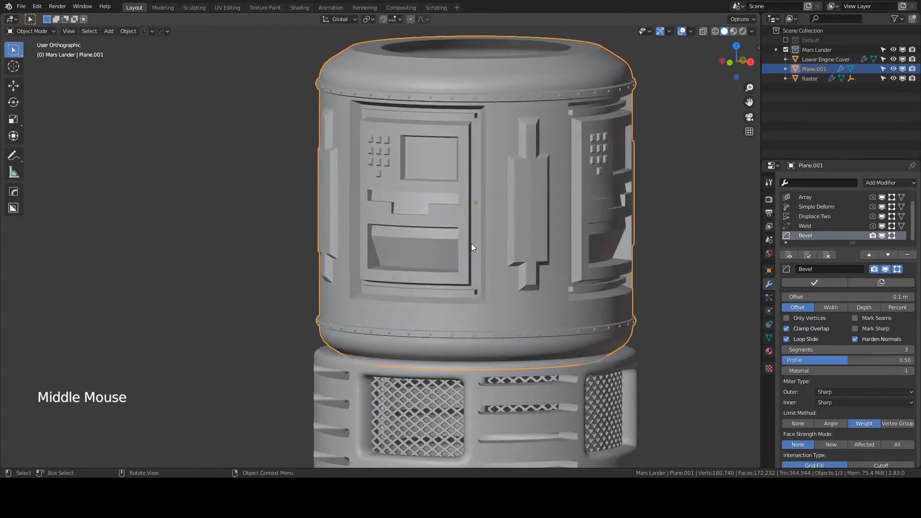
# Hide all modifiers in Edit Mode and select the outer side faces of the right raised block in face selection mode
pyautogui.press('Tab')
pyautogui.click(787, 254)
pyautogui.moveTo(550, 192); pyautogui.dragTo(514, 186, button='middle')
pyautogui.click(82, 31)
pyautogui.moveTo(469, 124); pyautogui.dragTo(492, 113, button='middle')
pyautogui.click(510, 94)
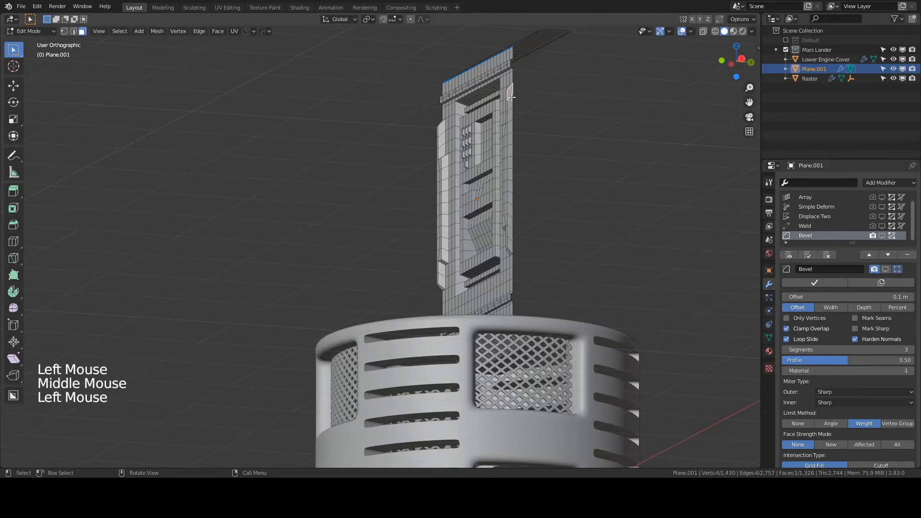
pyautogui.press('b')
pyautogui.moveTo(511, 94); pyautogui.dragTo(511, 249)
# Add the left raised block's outer side faces to the selection and delete these seam faces on both blocks
pyautogui.moveTo(511, 249); pyautogui.dragTo(654, 249, button='middle')
pyautogui.press('b')
pyautogui.moveTo(438, 86); pyautogui.dragTo(441, 253)
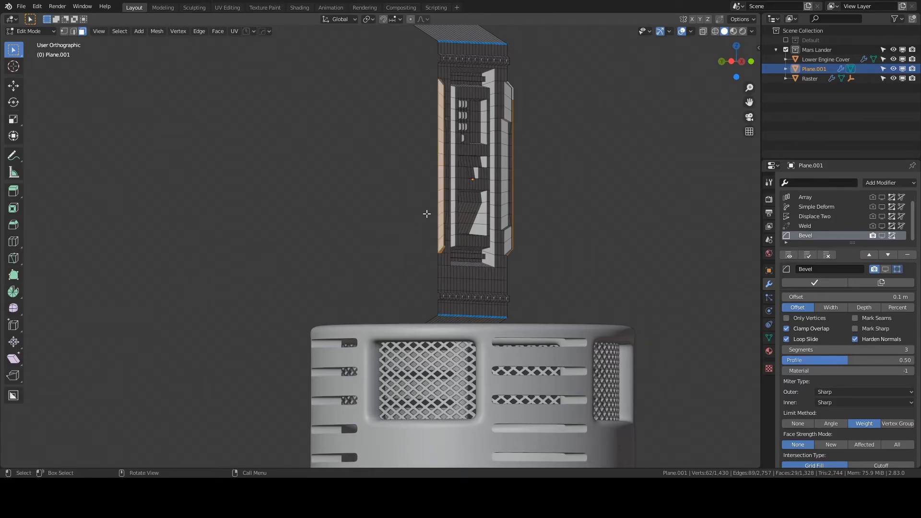
pyautogui.keyDown('shift'); pyautogui.click(441, 250); pyautogui.keyUp('shift')
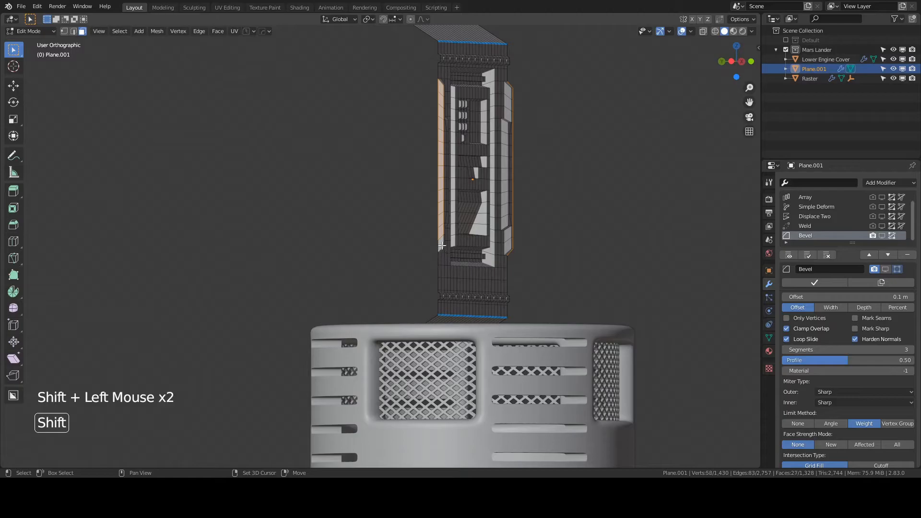
pyautogui.keyDown('shift'); pyautogui.click(441, 246); pyautogui.keyUp('shift')
pyautogui.press('x')
pyautogui.click(383, 228)
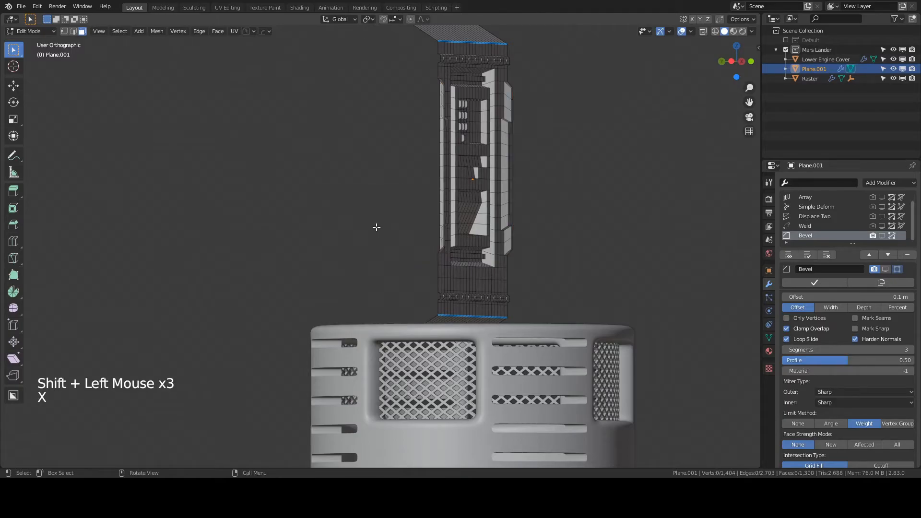
# Return to Object Mode, display all modifiers and inspect where the raised block halves join
pyautogui.press('Tab')
pyautogui.click(789, 254)
pyautogui.moveTo(591, 229); pyautogui.dragTo(573, 223, button='middle')
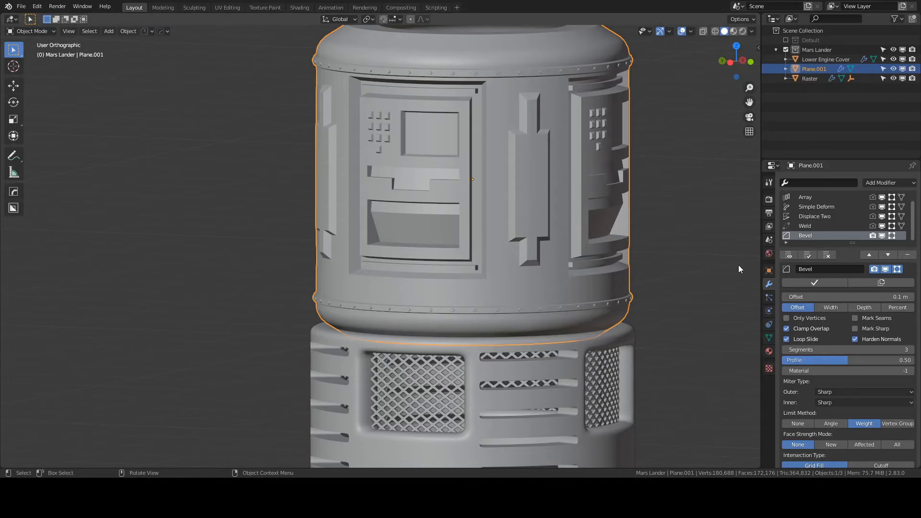
# Hide all modifiers in Edit Mode and select the corner edges at the left raised block's steps and ends in edge selection mode
pyautogui.press('Tab')
pyautogui.click(788, 254)
pyautogui.moveTo(479, 192); pyautogui.dragTo(378, 173, button='middle')
pyautogui.scroll(2, 396, 96)
pyautogui.keyDown('shift'); pyautogui.moveTo(396, 92); pyautogui.dragTo(409, 104, button='middle'); pyautogui.keyUp('shift')
pyautogui.keyDown('shift'); pyautogui.scroll(1, 409, 104); pyautogui.keyUp('shift')
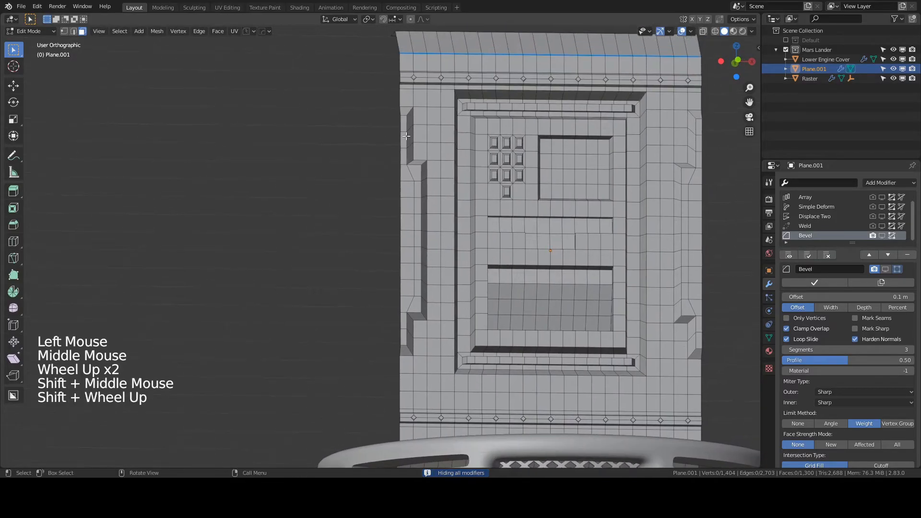
pyautogui.click(75, 31)
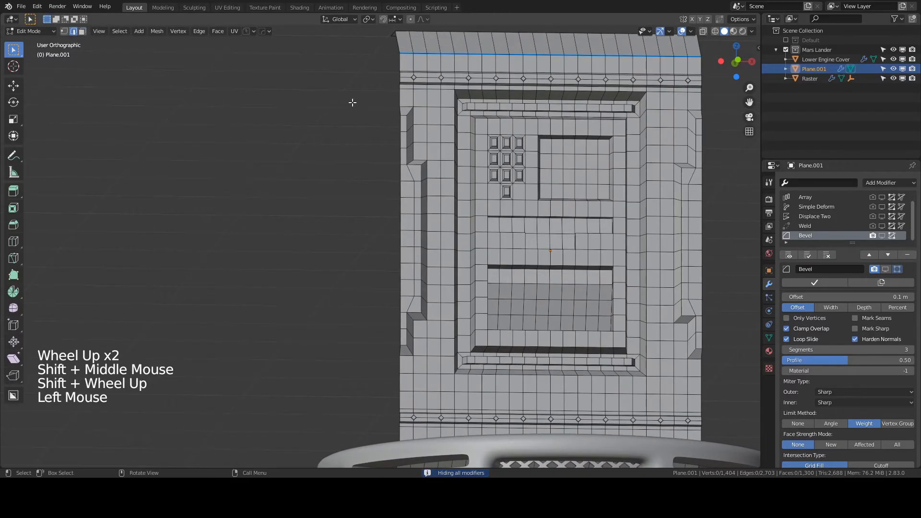
pyautogui.click(410, 162)
pyautogui.keyDown('shift'); pyautogui.click(421, 164); pyautogui.keyUp('shift')
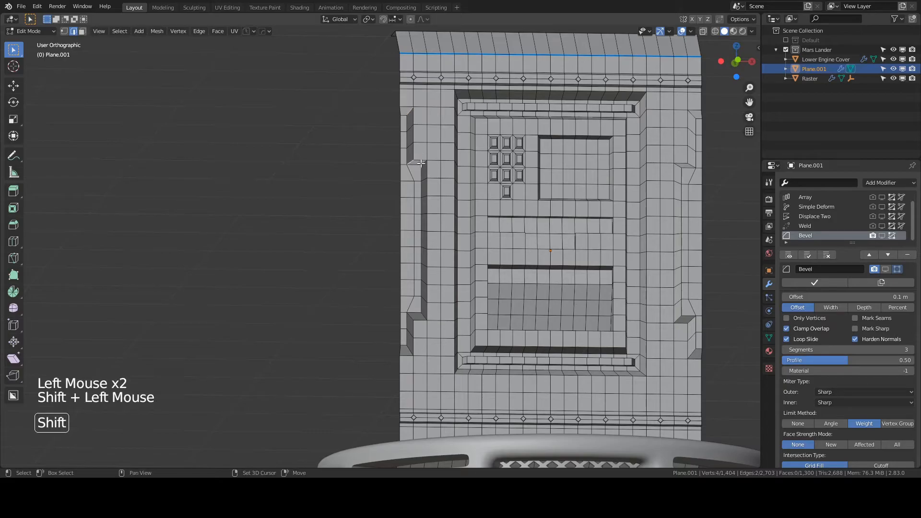
pyautogui.moveTo(415, 185); pyautogui.dragTo(422, 299, button='middle')
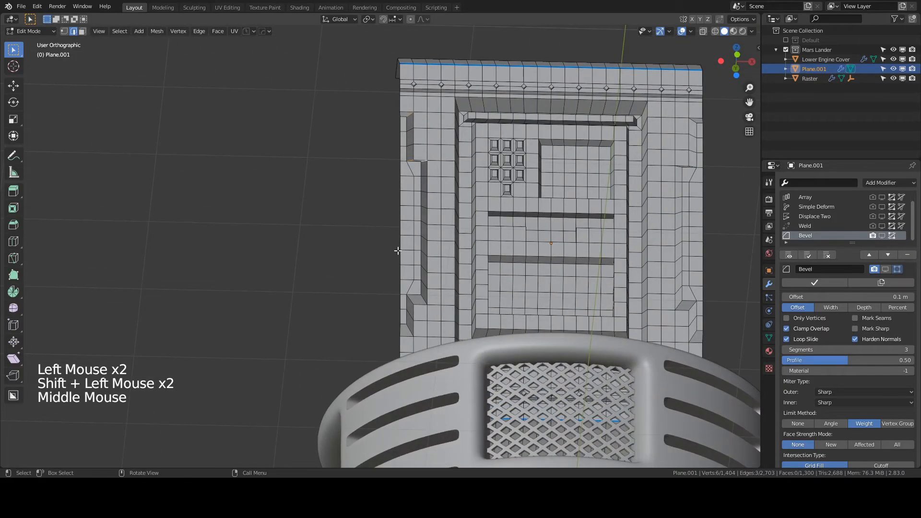
pyautogui.keyDown('shift'); pyautogui.click(422, 299); pyautogui.keyUp('shift')
pyautogui.keyDown('shift'); pyautogui.click(411, 329); pyautogui.keyUp('shift')
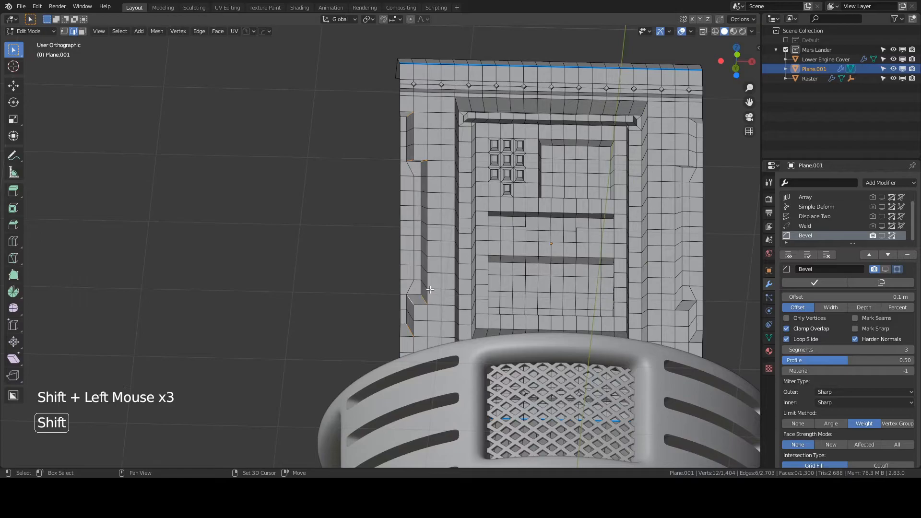
# Add the matching corner edges at the steps and ends of the right raised block to the selection
pyautogui.keyDown('shift'); pyautogui.moveTo(697, 337); pyautogui.dragTo(621, 280, button='middle'); pyautogui.keyUp('shift')
pyautogui.keyDown('shift'); pyautogui.click(617, 279); pyautogui.keyUp('shift')
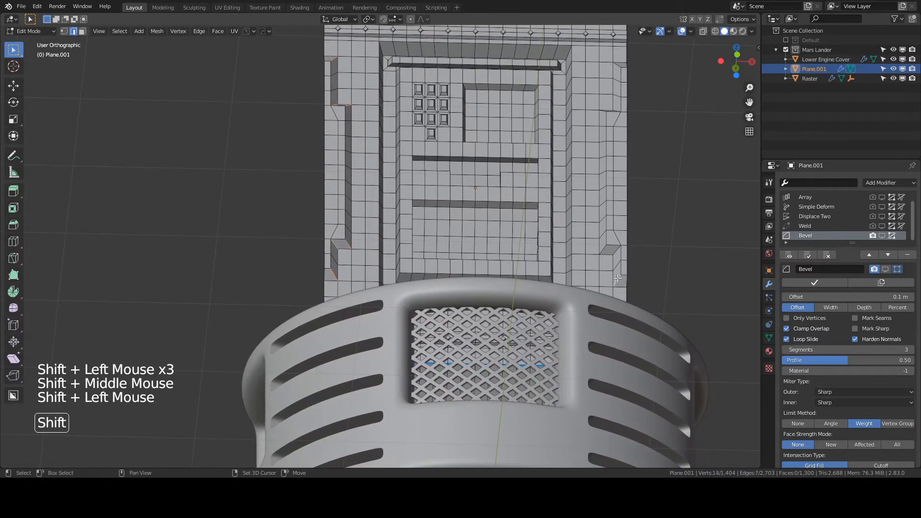
pyautogui.keyDown('shift'); pyautogui.click(603, 250); pyautogui.keyUp('shift')
pyautogui.moveTo(604, 249); pyautogui.dragTo(597, 130, button='middle')
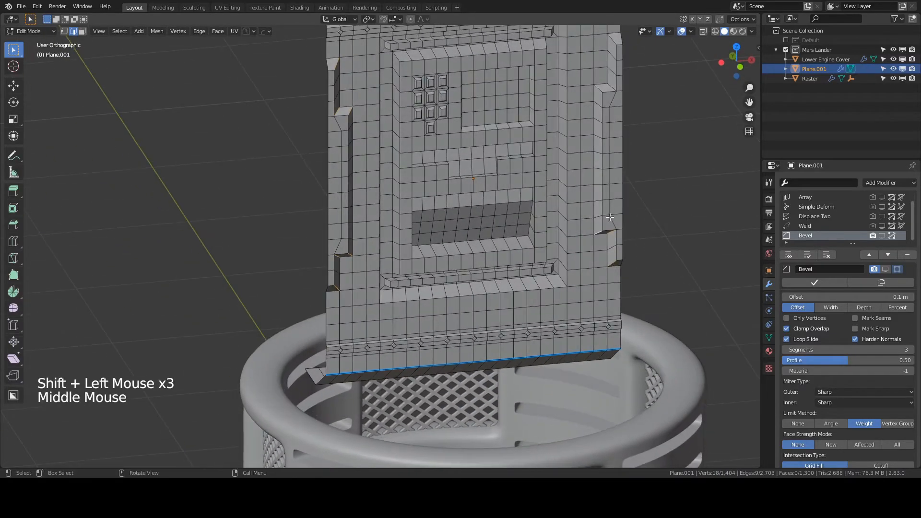
pyautogui.keyDown('shift'); pyautogui.click(599, 90); pyautogui.keyUp('shift')
pyautogui.keyDown('shift'); pyautogui.click(610, 87); pyautogui.keyUp('shift')
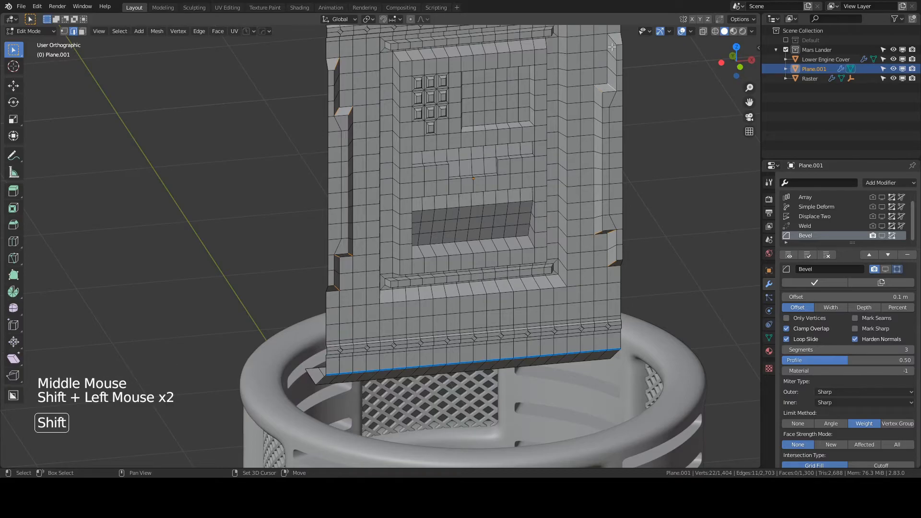
pyautogui.keyDown('shift'); pyautogui.click(612, 42); pyautogui.keyUp('shift')
# Bevel the selected corner edges about 0.028 m with three segments and return to Object Mode
pyautogui.moveTo(612, 42); pyautogui.dragTo(318, 158, button='middle')
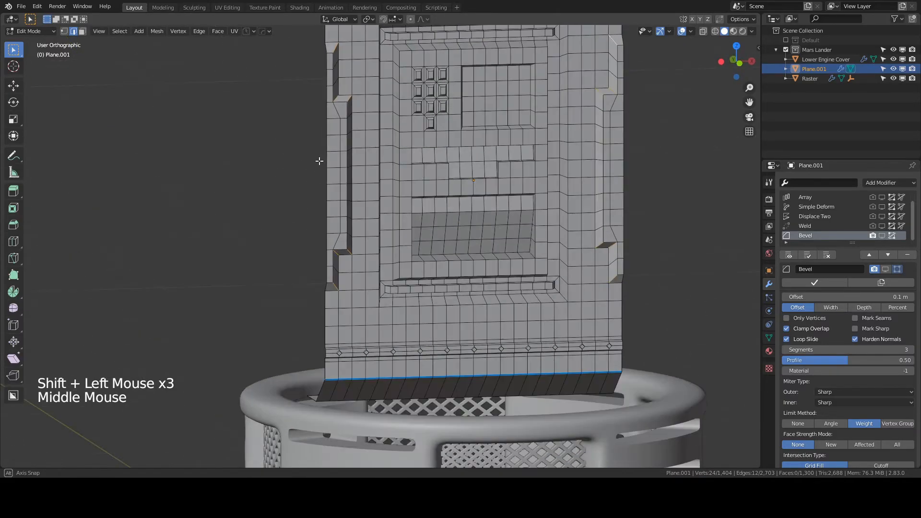
pyautogui.hotkey('ctrl', 'b')
pyautogui.scroll(2, 301, 161)
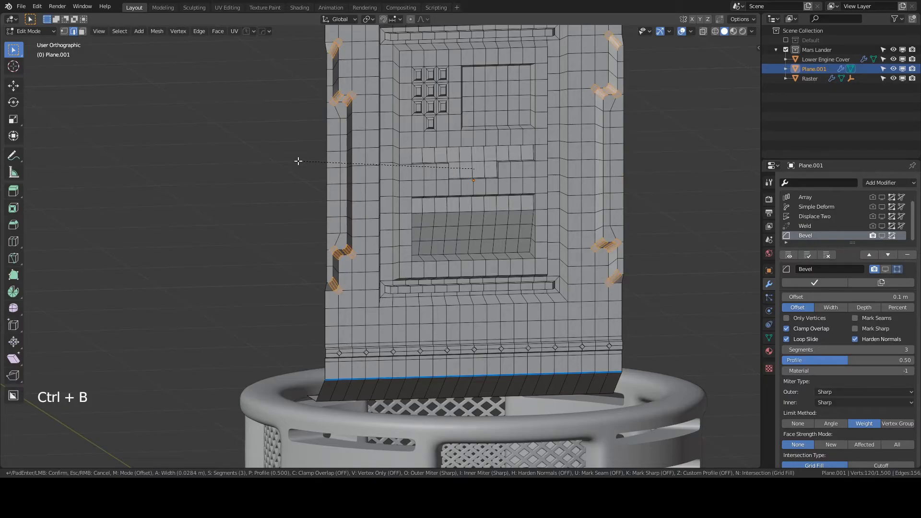
pyautogui.click(298, 161)
pyautogui.press('Tab')
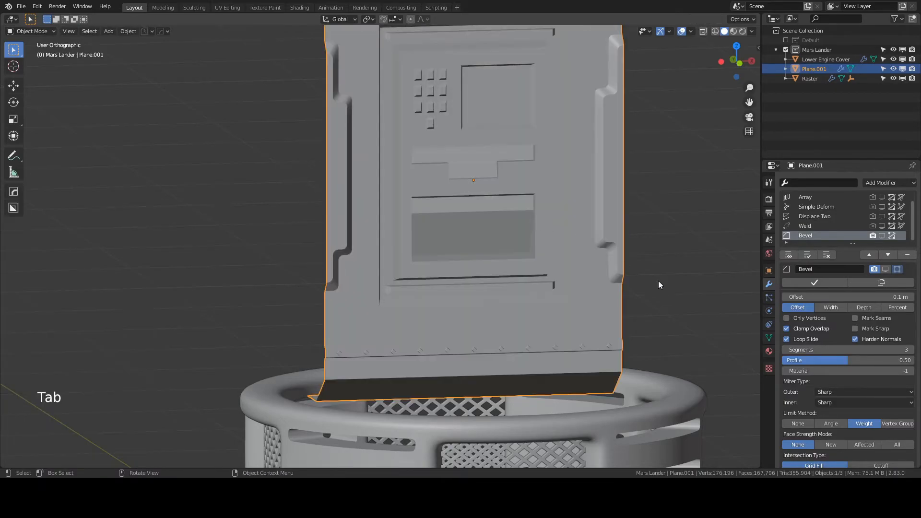
# Display all modifiers and examine the rounded raised blocks between the panels from several sides of the body
pyautogui.click(792, 256)
pyautogui.scroll(-2, 641, 248)
pyautogui.moveTo(638, 247); pyautogui.dragTo(571, 261, button='middle')
pyautogui.scroll(-1, 565, 243)
pyautogui.scroll(-1, 565, 243)
pyautogui.scroll(1, 565, 244)
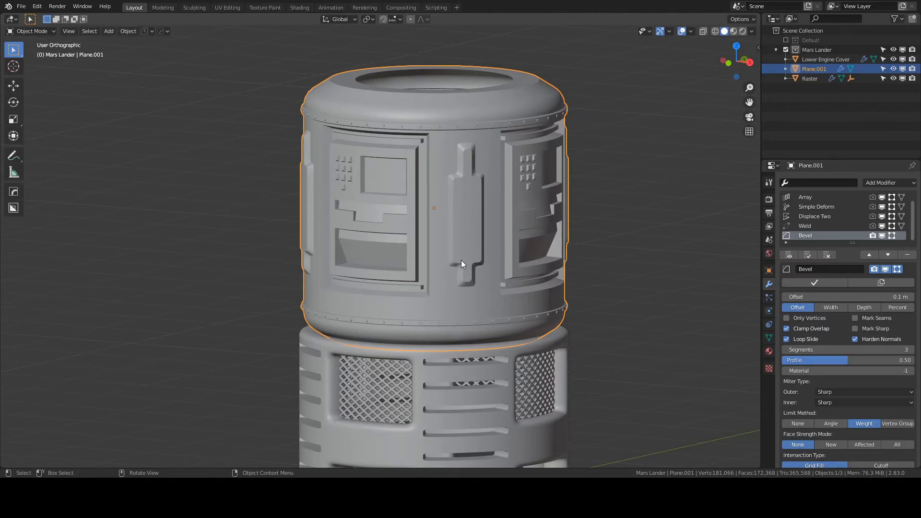
pyautogui.moveTo(462, 232)
pyautogui.mouseDown(button='middle')
pyautogui.moveTo(517, 232)
pyautogui.moveTo(520, 191)
pyautogui.moveTo(463, 246)
pyautogui.moveTo(456, 229)
pyautogui.mouseUp(button='middle')
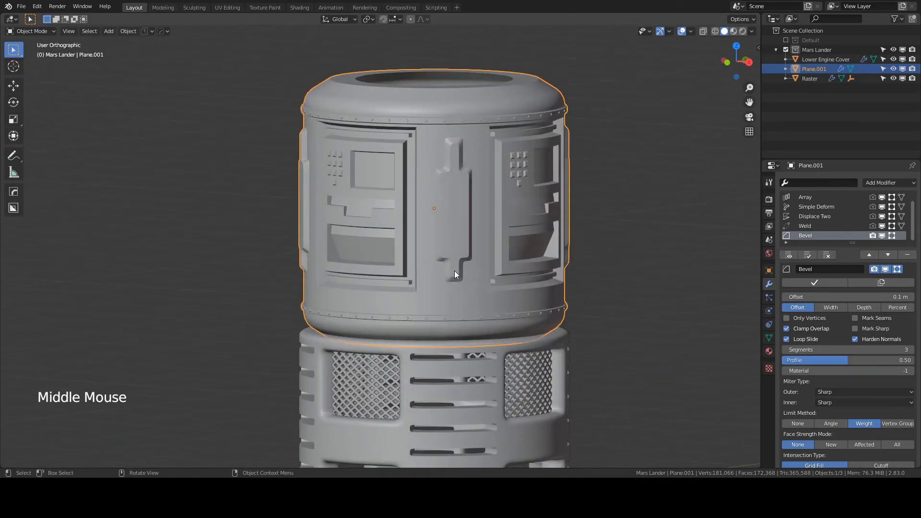
pyautogui.moveTo(455, 192); pyautogui.dragTo(483, 206, button='middle')
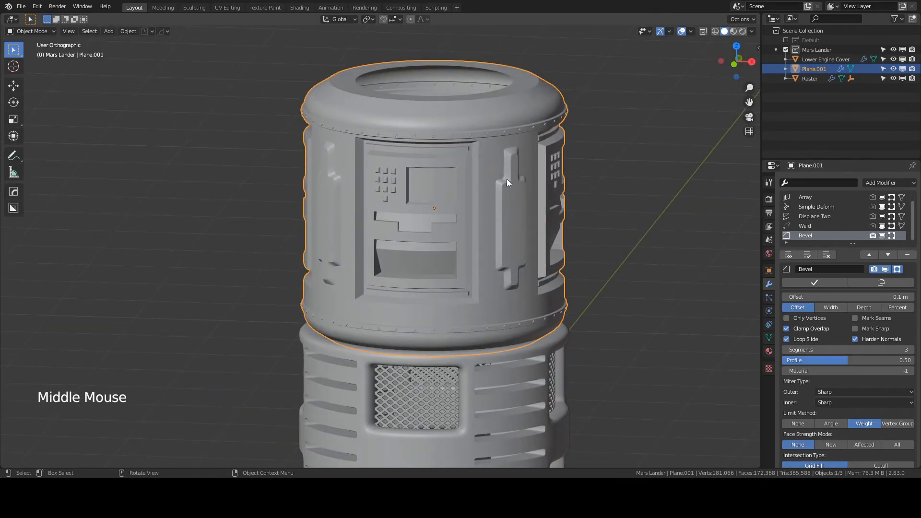
pyautogui.moveTo(484, 221); pyautogui.dragTo(459, 220, button='middle')
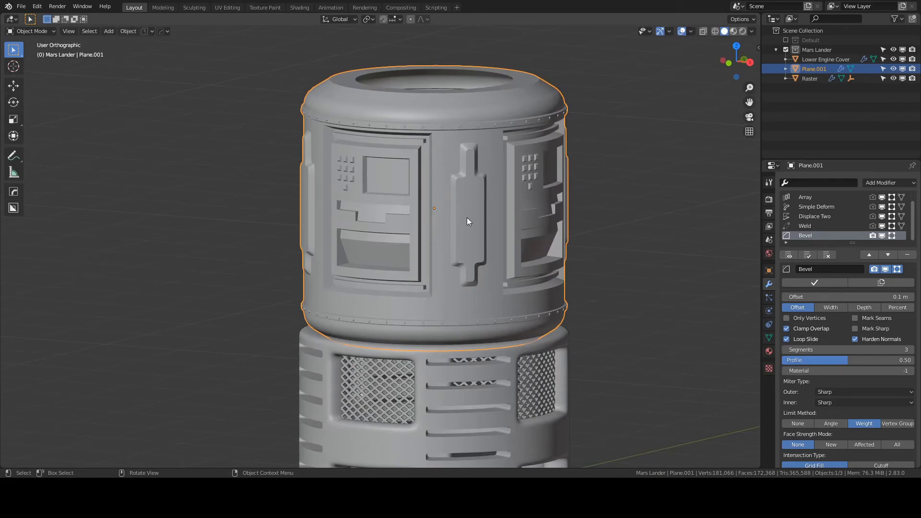
pyautogui.moveTo(471, 203)
pyautogui.mouseDown(button='middle')
pyautogui.moveTo(464, 180)
pyautogui.moveTo(426, 177)
pyautogui.moveTo(422, 206)
pyautogui.moveTo(459, 247)
pyautogui.moveTo(463, 209)
pyautogui.mouseUp(button='middle')
pyautogui.scroll(2, 459, 247)
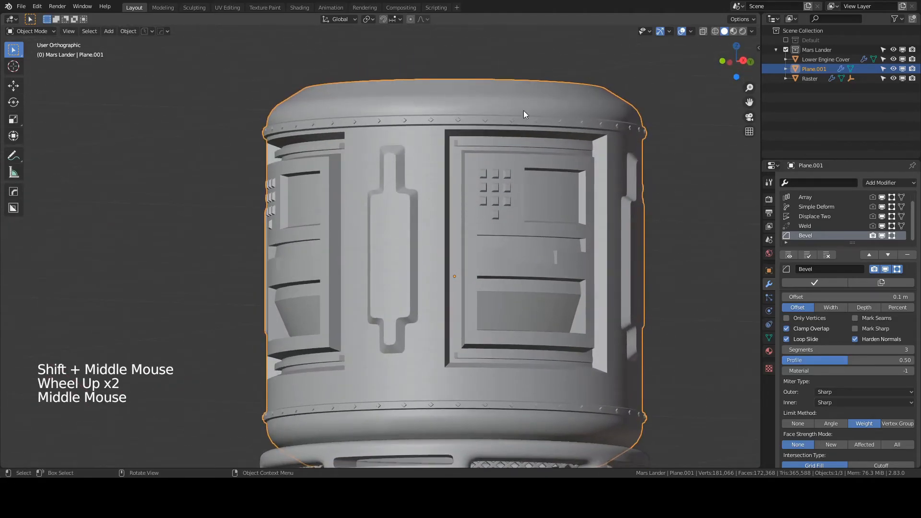
# Toggle the Bevel modifier's viewport display off and on to compare the body's rims and the surrounding shading
pyautogui.click(881, 236)
pyautogui.click(881, 235)
pyautogui.click(882, 235)
pyautogui.click(881, 236)
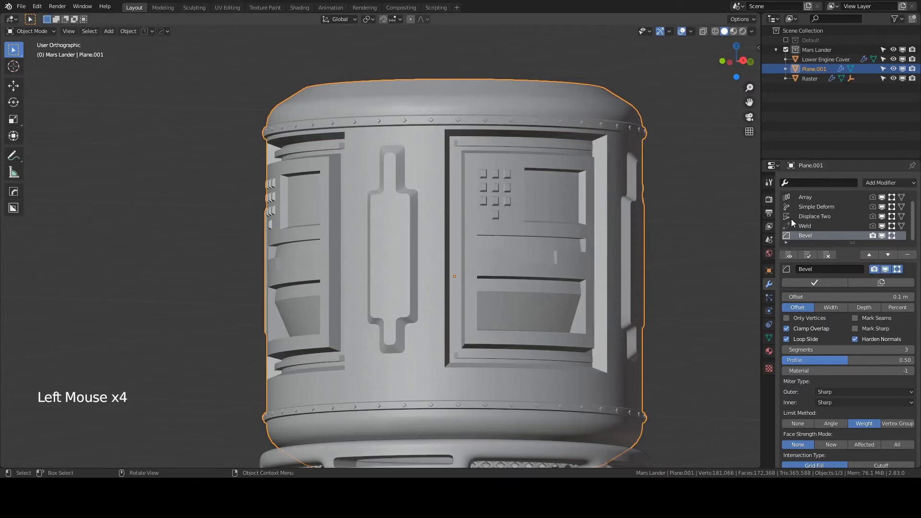
pyautogui.click(882, 235)
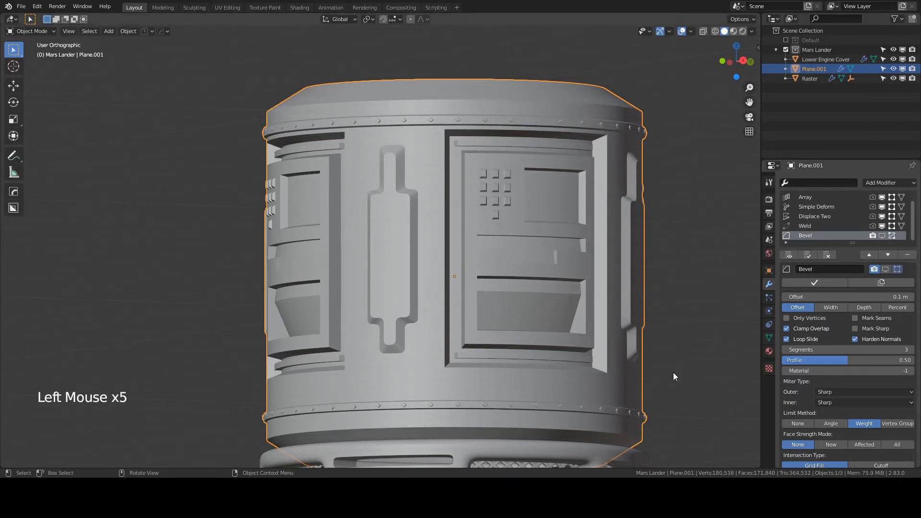
pyautogui.click(880, 236)
pyautogui.moveTo(468, 214); pyautogui.dragTo(476, 159, button='middle')
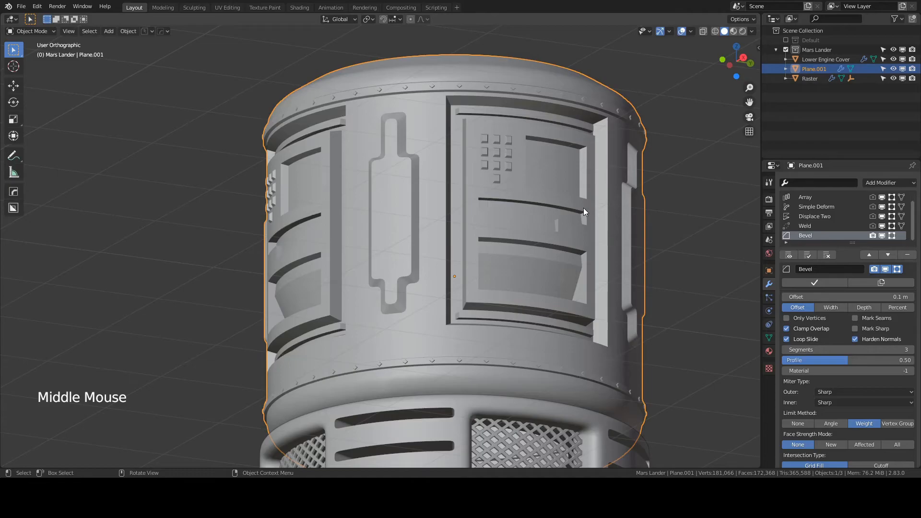
pyautogui.scroll(-2, 528, 177)
pyautogui.moveTo(529, 177)
pyautogui.mouseDown(button='middle')
pyautogui.moveTo(548, 205)
pyautogui.moveTo(525, 160)
pyautogui.mouseUp(button='middle')
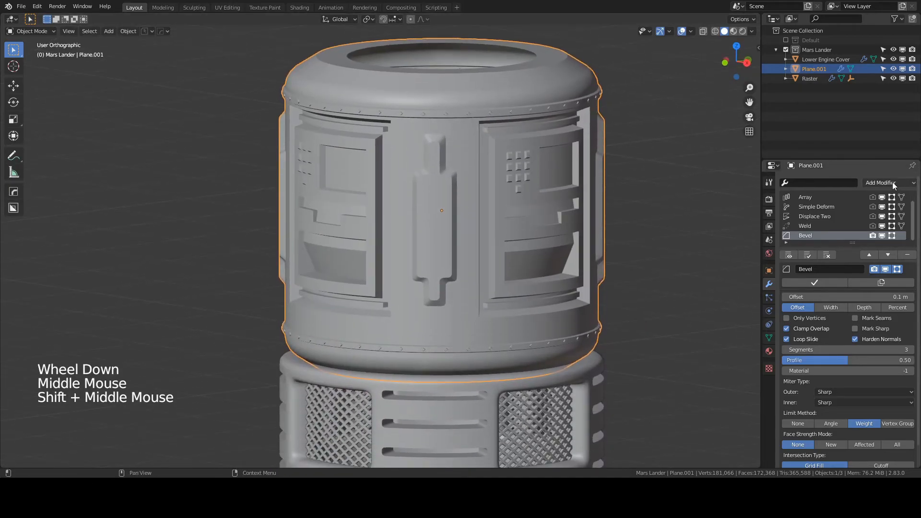
# Add a second Bevel modifier to the upper body, limited by a 30° angle, and check the panel edges
pyautogui.press('q')
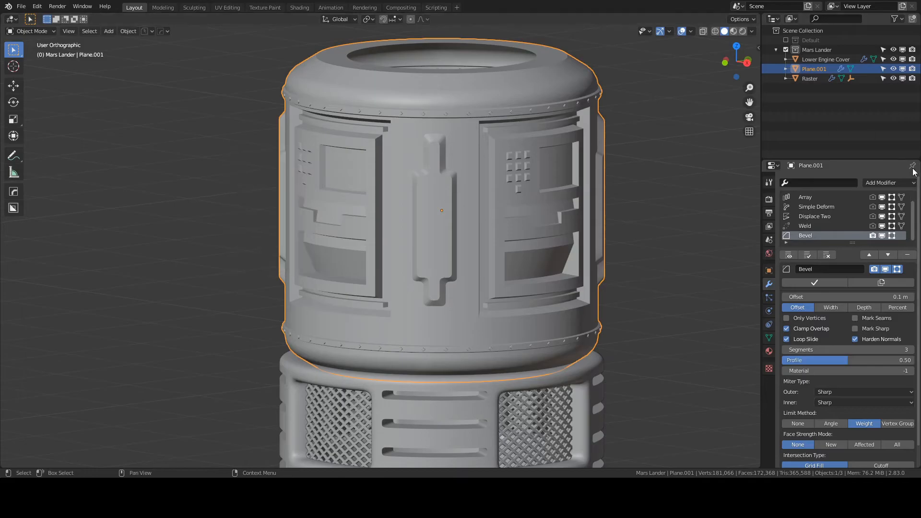
pyautogui.click(885, 181)
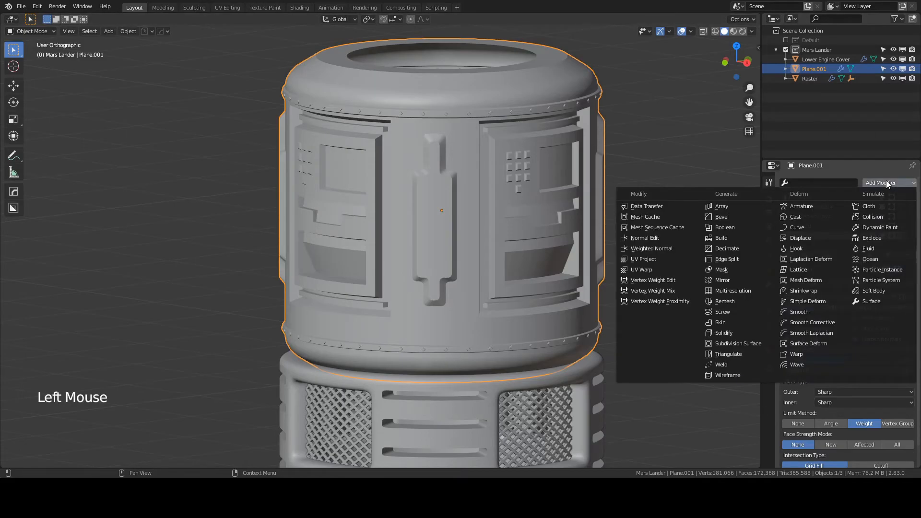
pyautogui.click(729, 217)
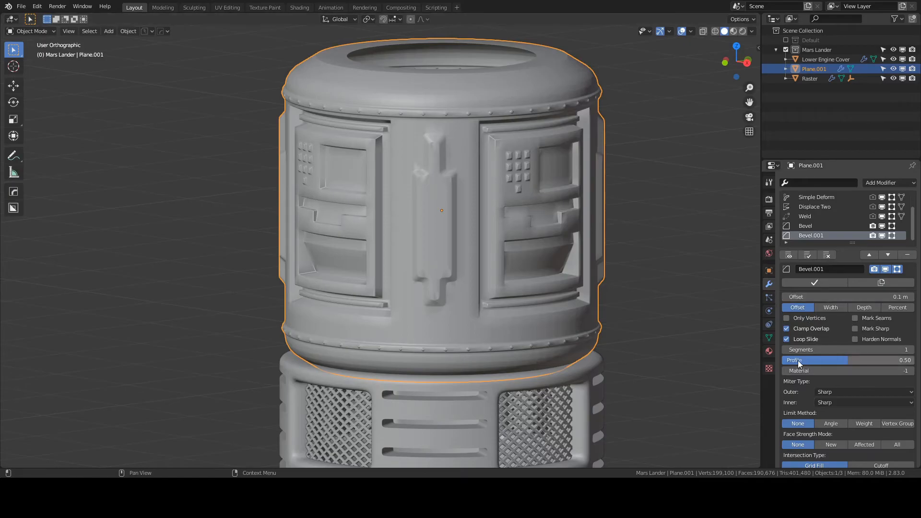
pyautogui.click(835, 424)
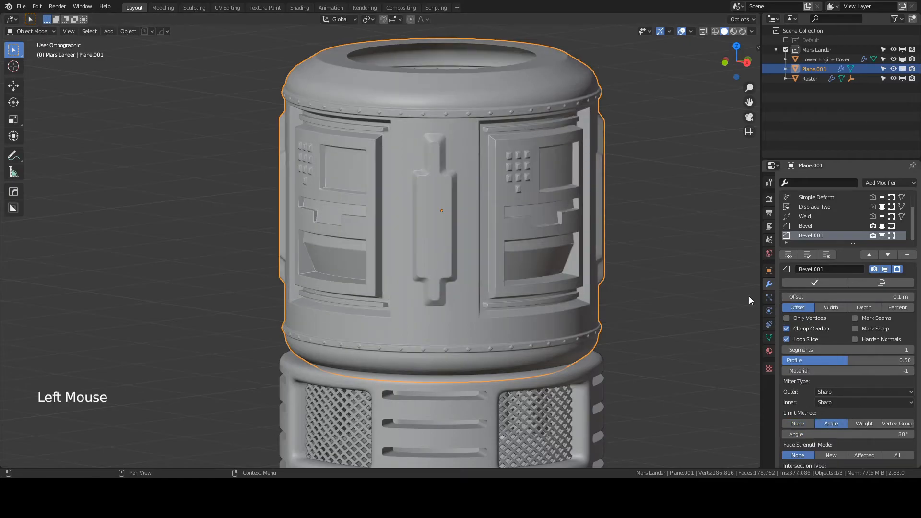
pyautogui.scroll(3, 542, 163)
pyautogui.moveTo(582, 139)
pyautogui.mouseDown(button='middle')
pyautogui.moveTo(572, 164)
pyautogui.moveTo(571, 148)
pyautogui.mouseUp(button='middle')
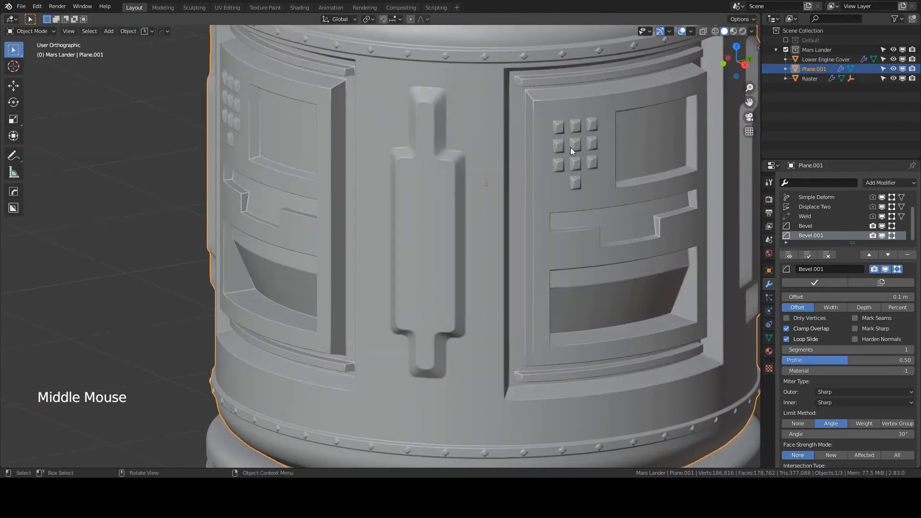
pyautogui.scroll(-3, 569, 153)
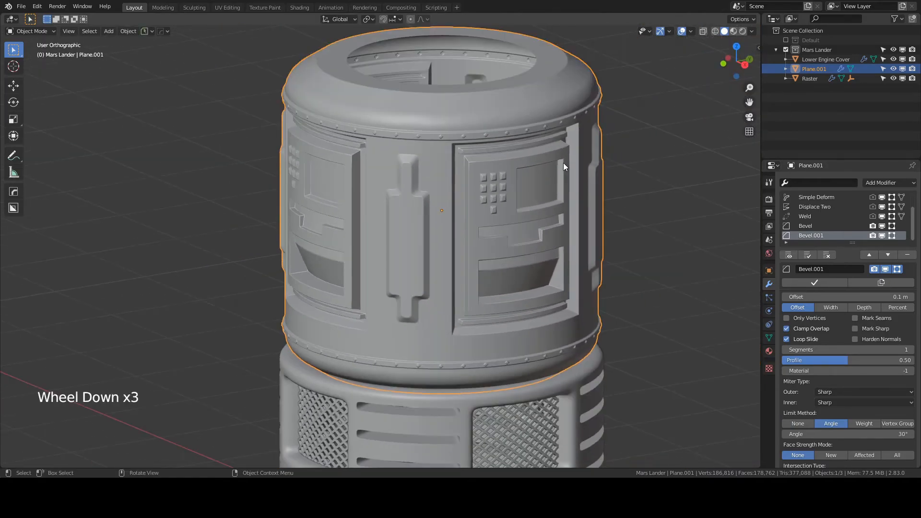
pyautogui.keyDown('shift'); pyautogui.moveTo(529, 197); pyautogui.dragTo(535, 222, button='middle'); pyautogui.keyUp('shift')
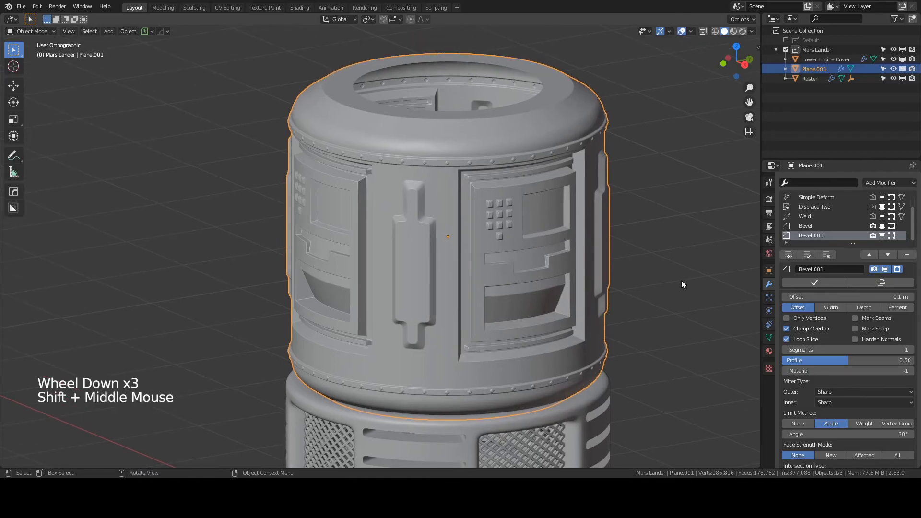
# Set the second Bevel modifier to 3 segments and check the panel and block edges up close
pyautogui.click(911, 349)
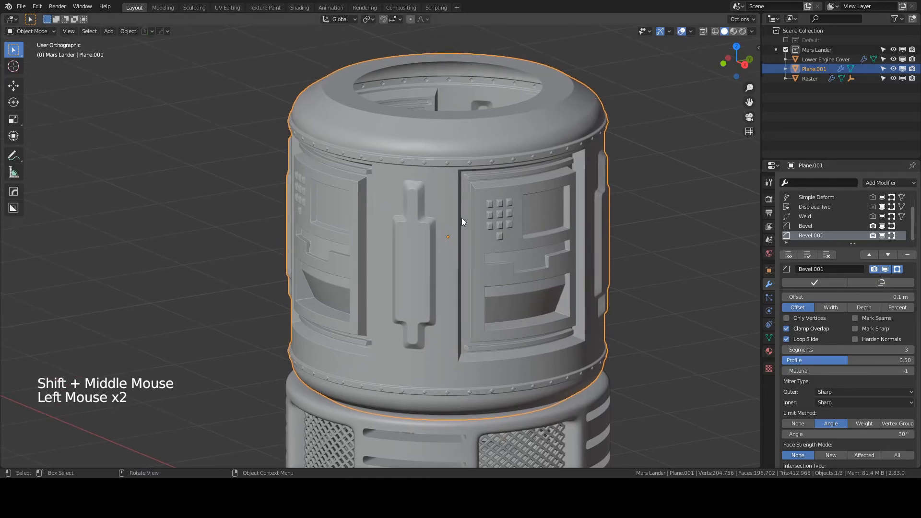
pyautogui.scroll(3, 487, 209)
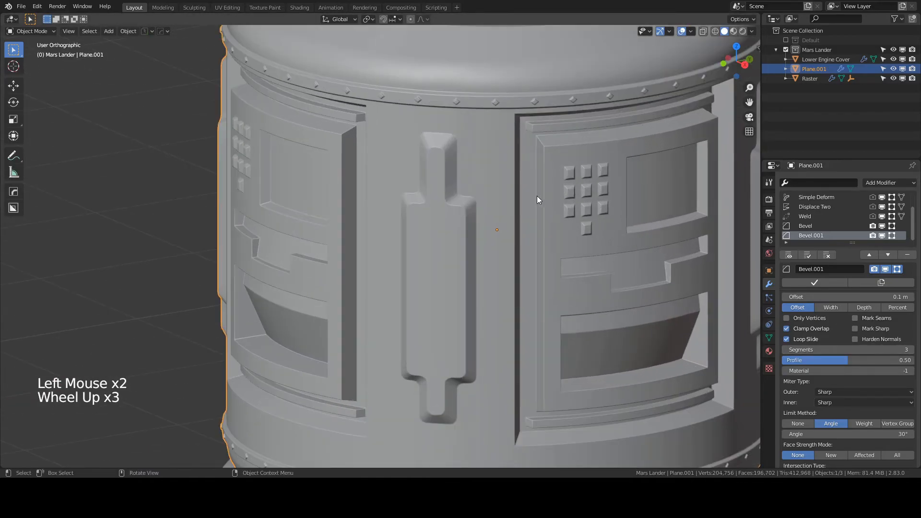
pyautogui.scroll(-1, 536, 196)
pyautogui.moveTo(523, 208); pyautogui.dragTo(464, 222, button='middle')
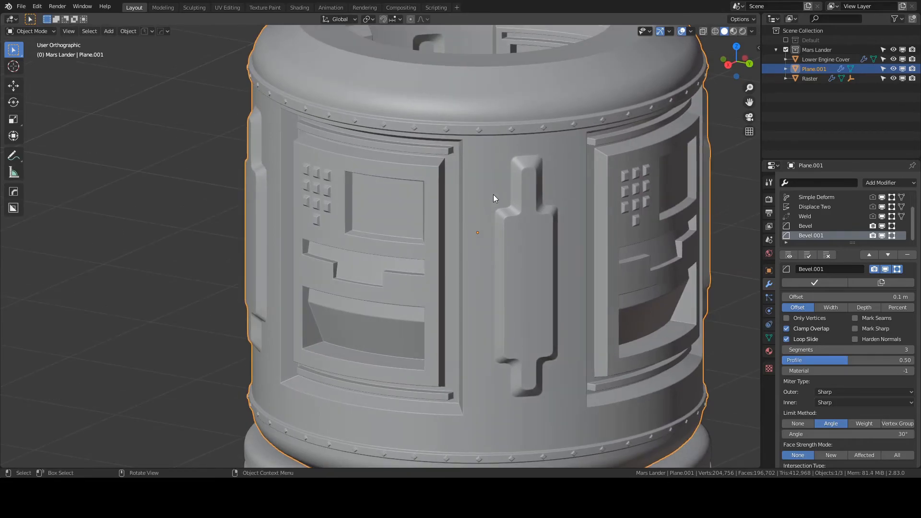
pyautogui.keyDown('shift'); pyautogui.moveTo(443, 167); pyautogui.dragTo(479, 182, button='middle'); pyautogui.keyUp('shift')
pyautogui.scroll(-1, 477, 233)
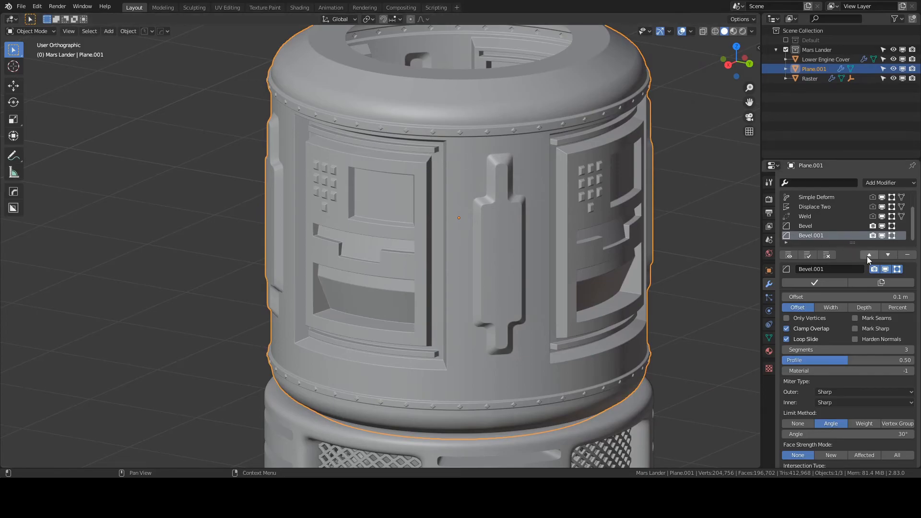
# Try the second Bevel above the first in the stack, restore the order, and compare its shading with Harden Normals on and off
pyautogui.click(867, 256)
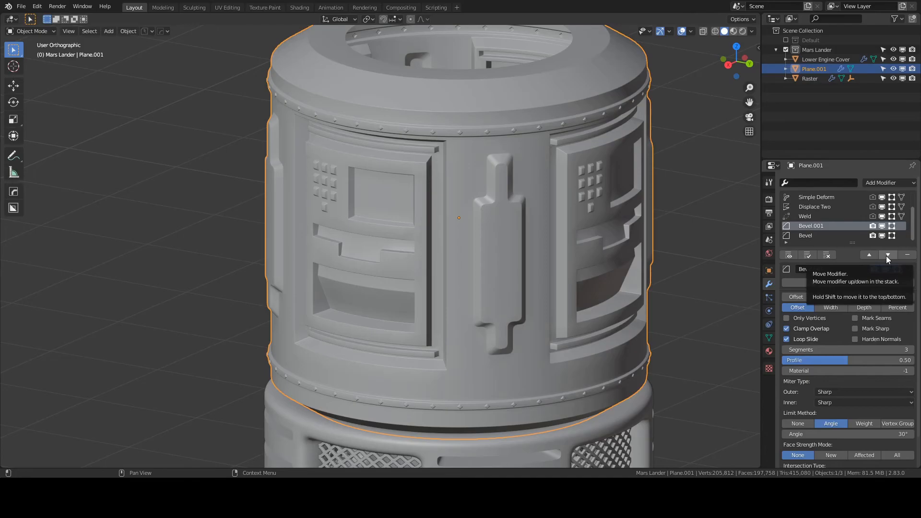
pyautogui.click(887, 255)
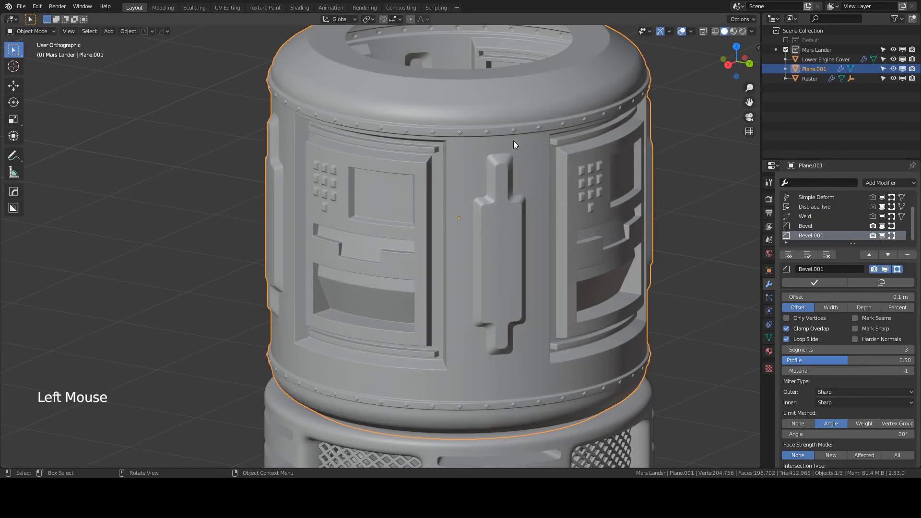
pyautogui.click(854, 339)
pyautogui.click(854, 339)
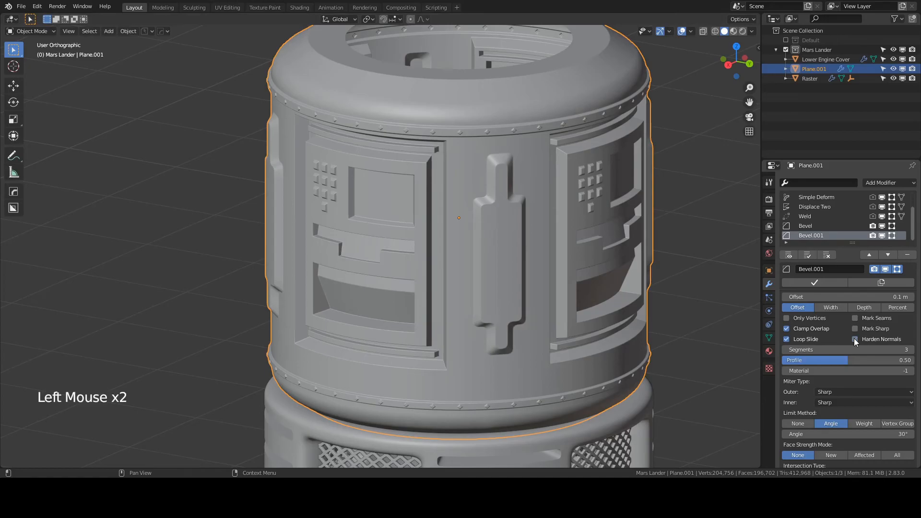
pyautogui.click(854, 339)
pyautogui.click(854, 339)
pyautogui.click(854, 339)
pyautogui.scroll(2, 596, 185)
pyautogui.keyDown('shift'); pyautogui.moveTo(649, 218); pyautogui.dragTo(602, 206, button='middle'); pyautogui.keyUp('shift')
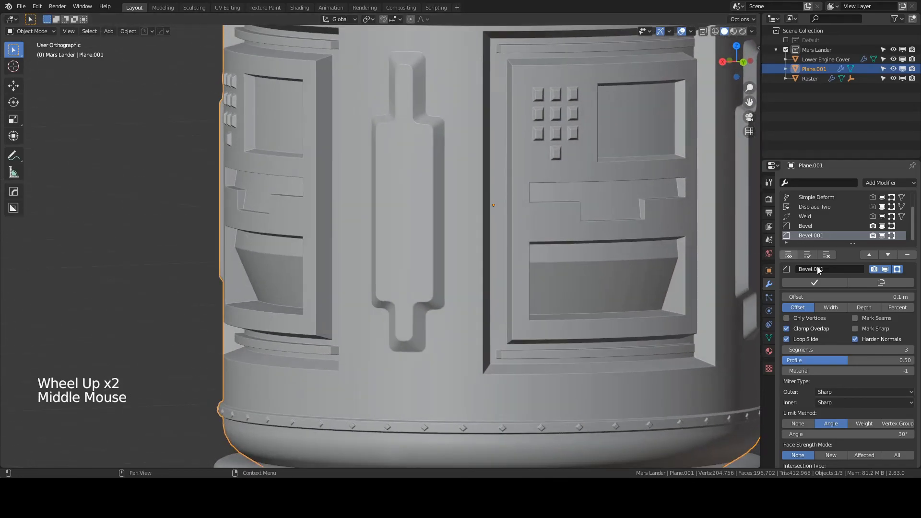
pyautogui.click(854, 339)
pyautogui.click(854, 339)
pyautogui.click(854, 339)
pyautogui.click(854, 339)
pyautogui.click(854, 339)
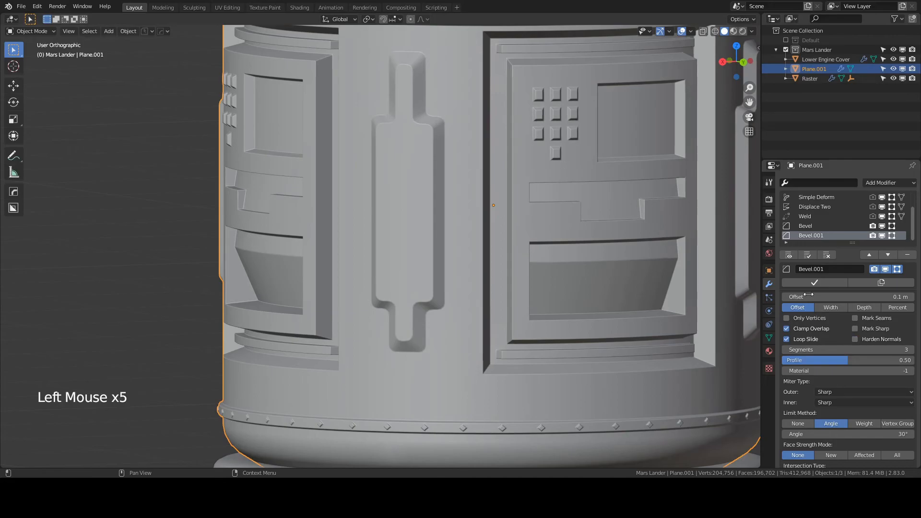
# Add a Weighted Normal modifier to the upper body and check the shading around the panels
pyautogui.click(871, 184)
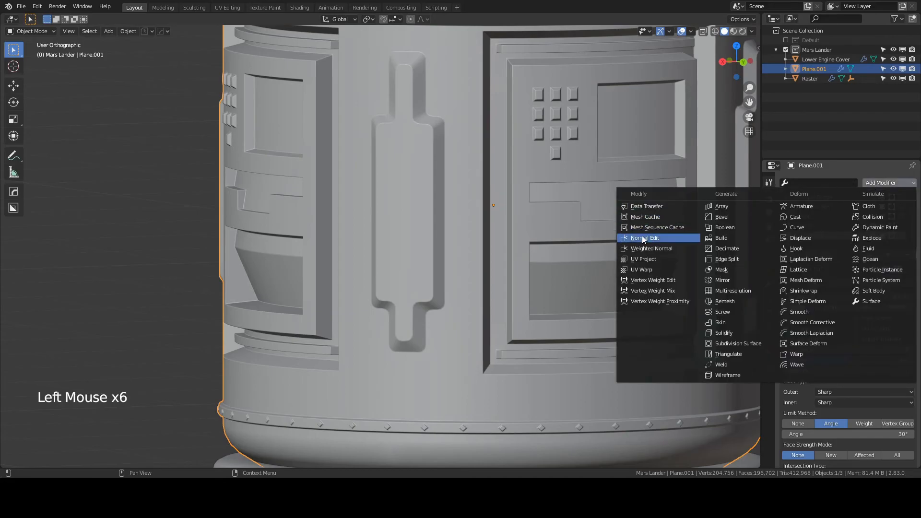
pyautogui.click(636, 246)
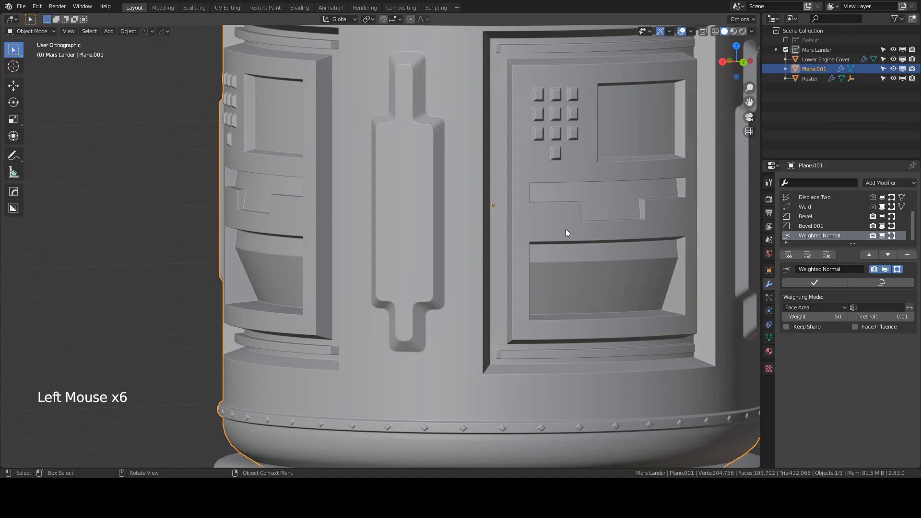
pyautogui.scroll(-2, 566, 230)
pyautogui.moveTo(560, 230); pyautogui.dragTo(593, 244, button='middle')
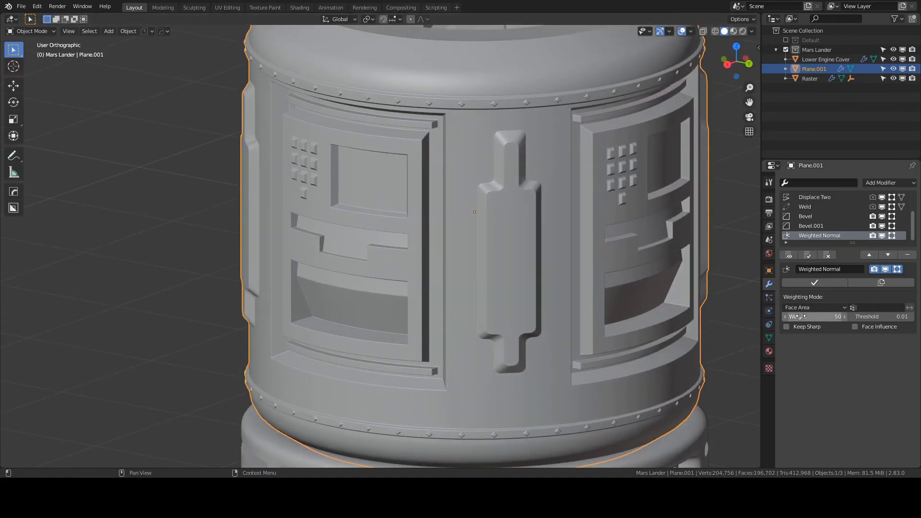
# Try Weighted Normal weights of 72 and 100, and set the weight back to 50
pyautogui.moveTo(800, 316)
pyautogui.mouseDown()
pyautogui.moveTo(753, 316)
pyautogui.moveTo(800, 316)
pyautogui.mouseUp()
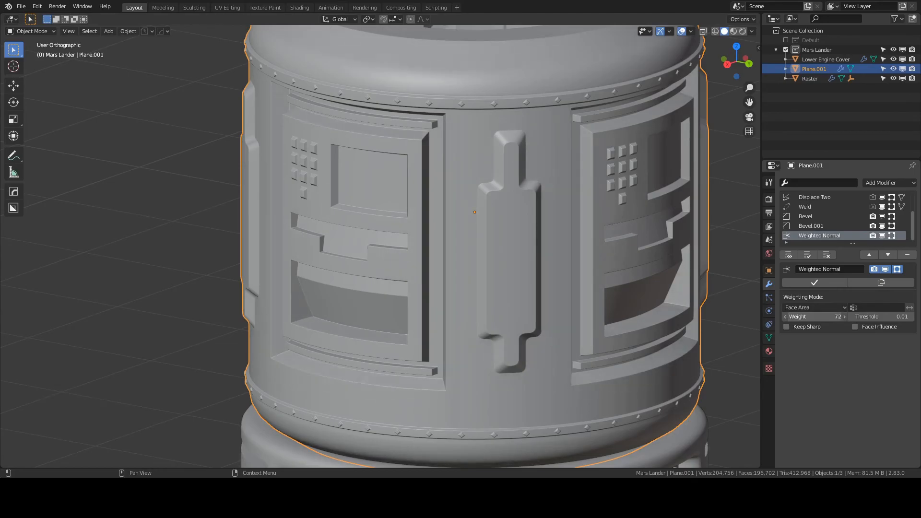
pyautogui.click(818, 316)
pyautogui.write('100')
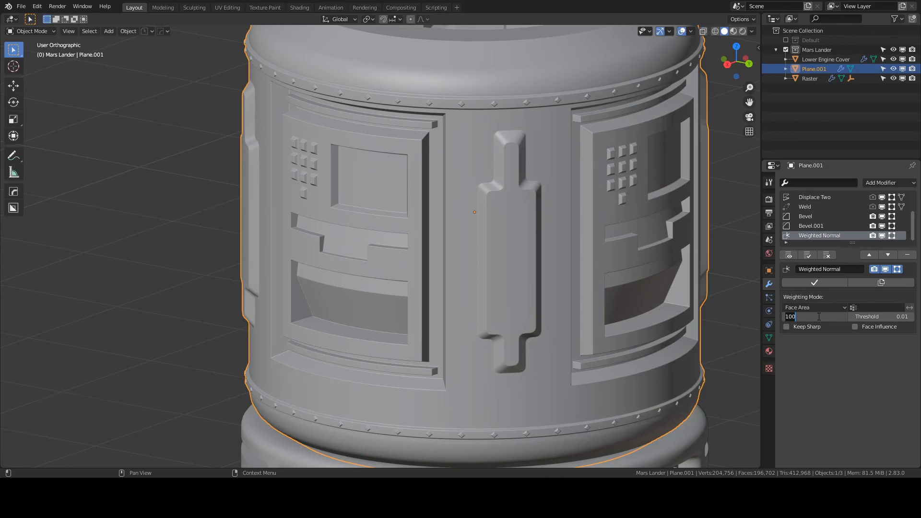
pyautogui.write('50')
pyautogui.press('Return')
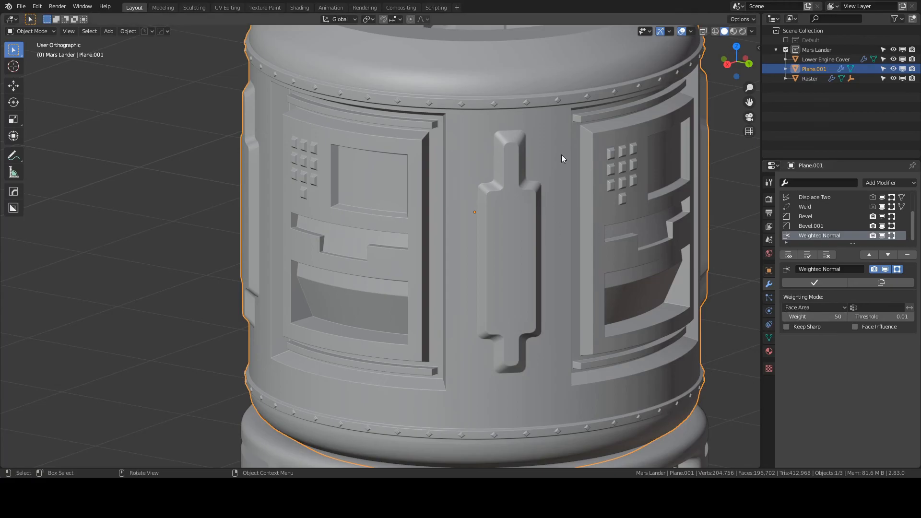
# Examine the shading of the whole upper body from the side and from above
pyautogui.moveTo(483, 186); pyautogui.dragTo(512, 173, button='middle')
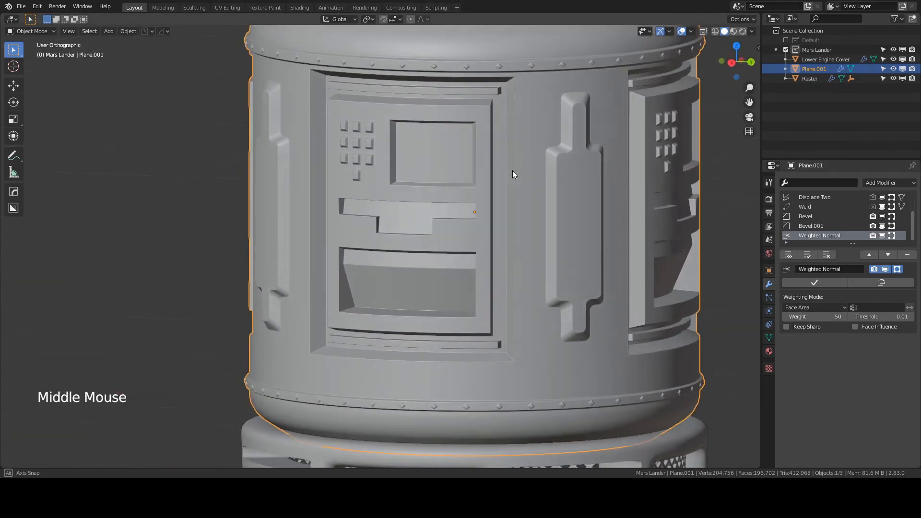
pyautogui.scroll(-3, 515, 176)
pyautogui.moveTo(525, 213); pyautogui.dragTo(439, 259, button='middle')
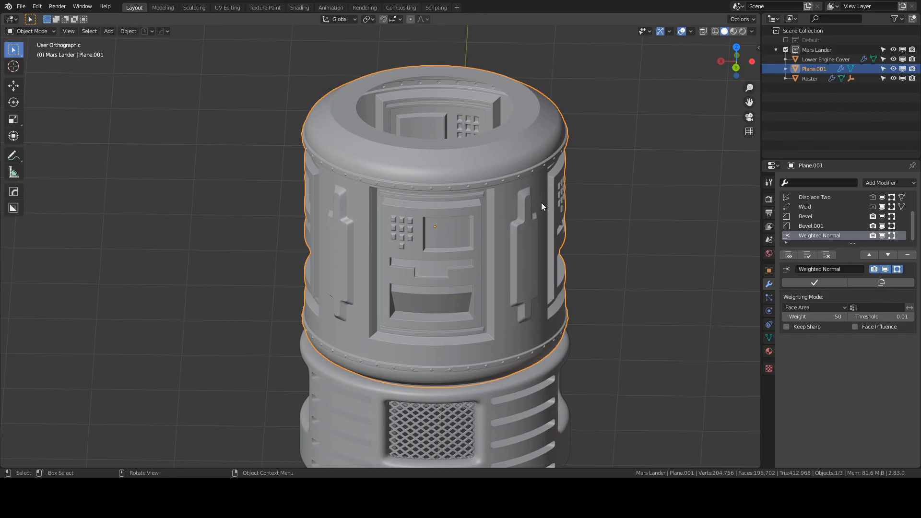
pyautogui.scroll(-2, 539, 201)
pyautogui.moveTo(498, 191); pyautogui.dragTo(485, 263, button='middle')
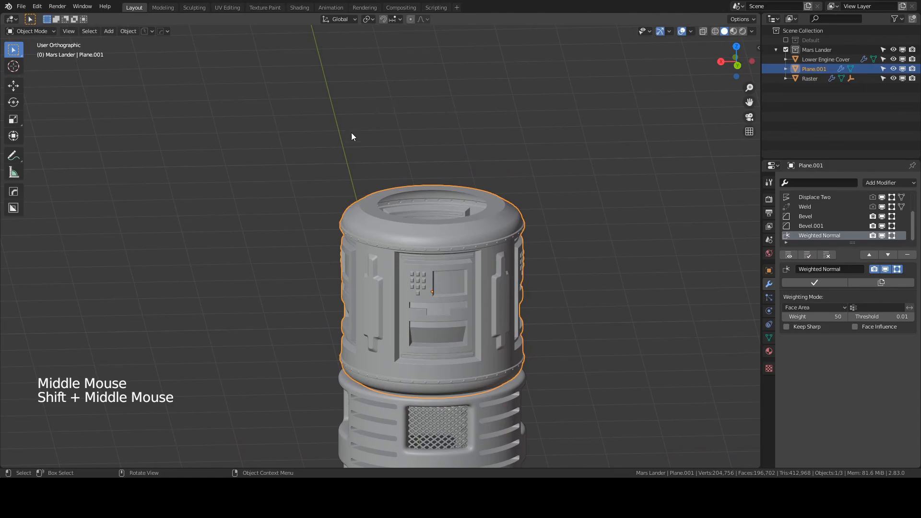